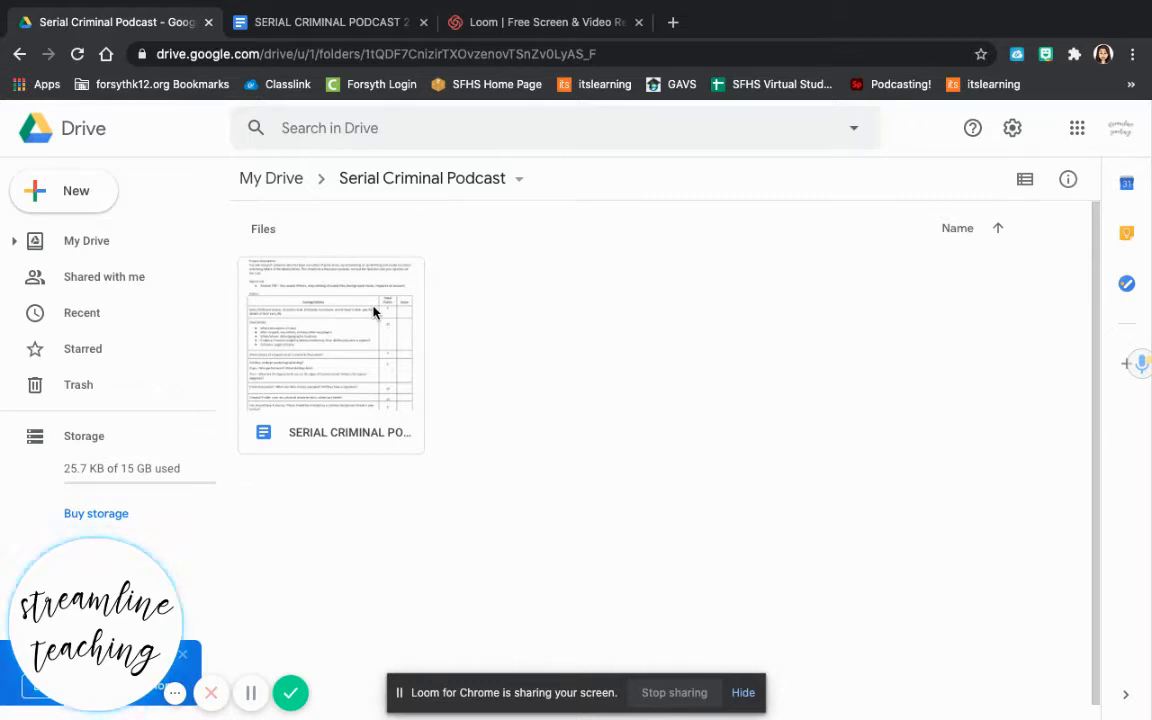
# Create a new Google Form in the Serial Criminal Podcast folder and title it "Serial Criminal Podcast".
pyautogui.click(76, 205)
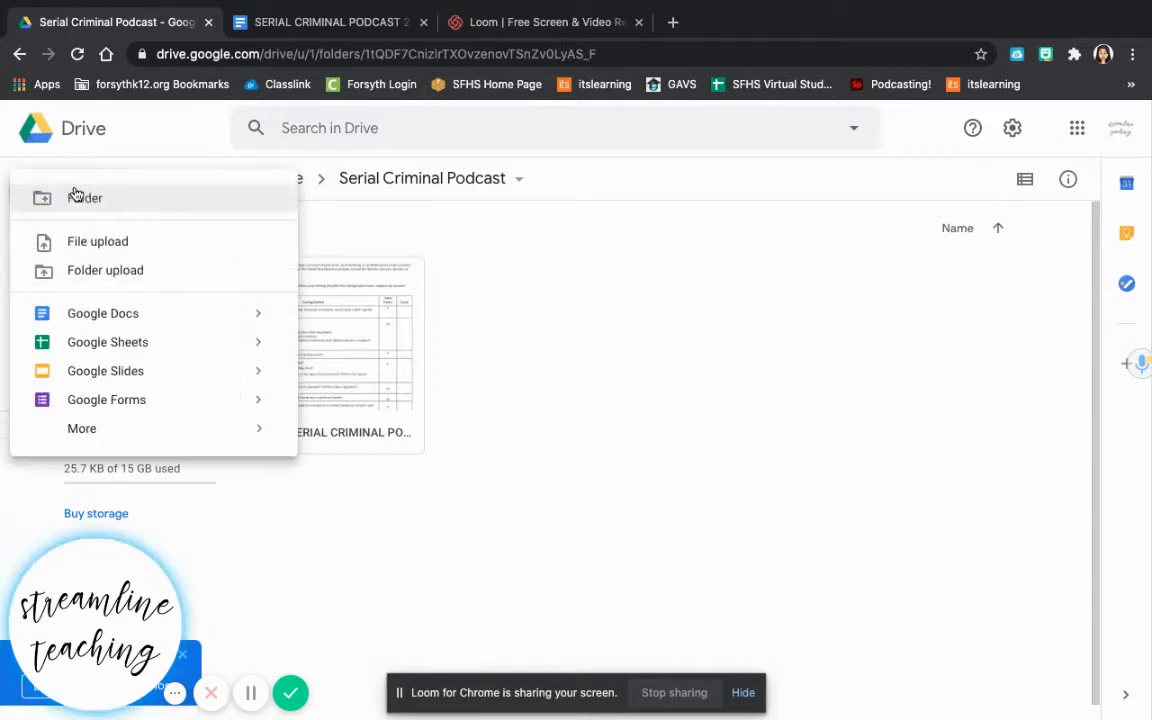
pyautogui.click(122, 403)
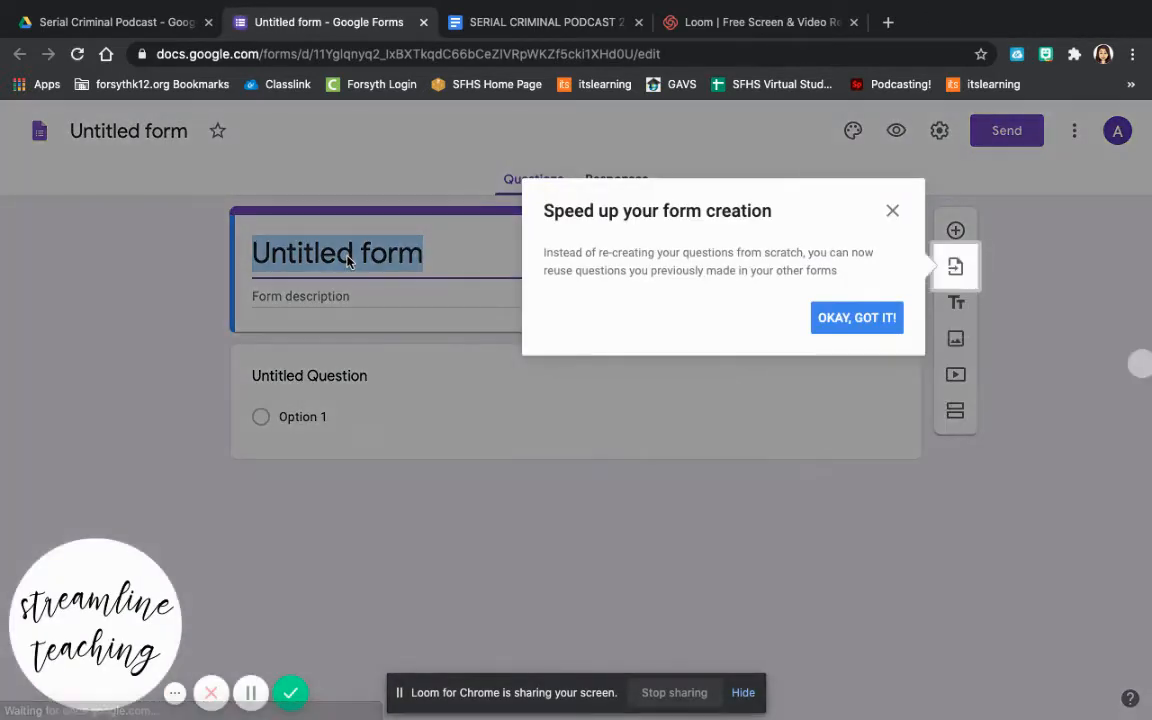
pyautogui.write('Serf')
pyautogui.press('BackSpace')
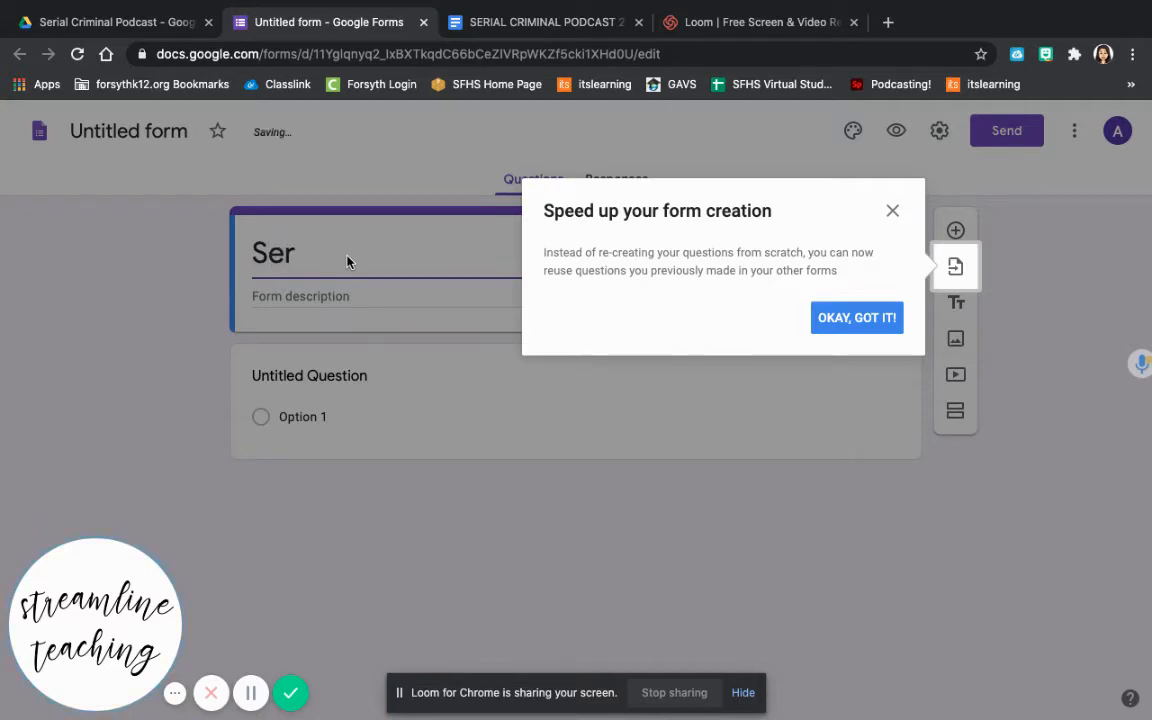
pyautogui.write('ial Cri')
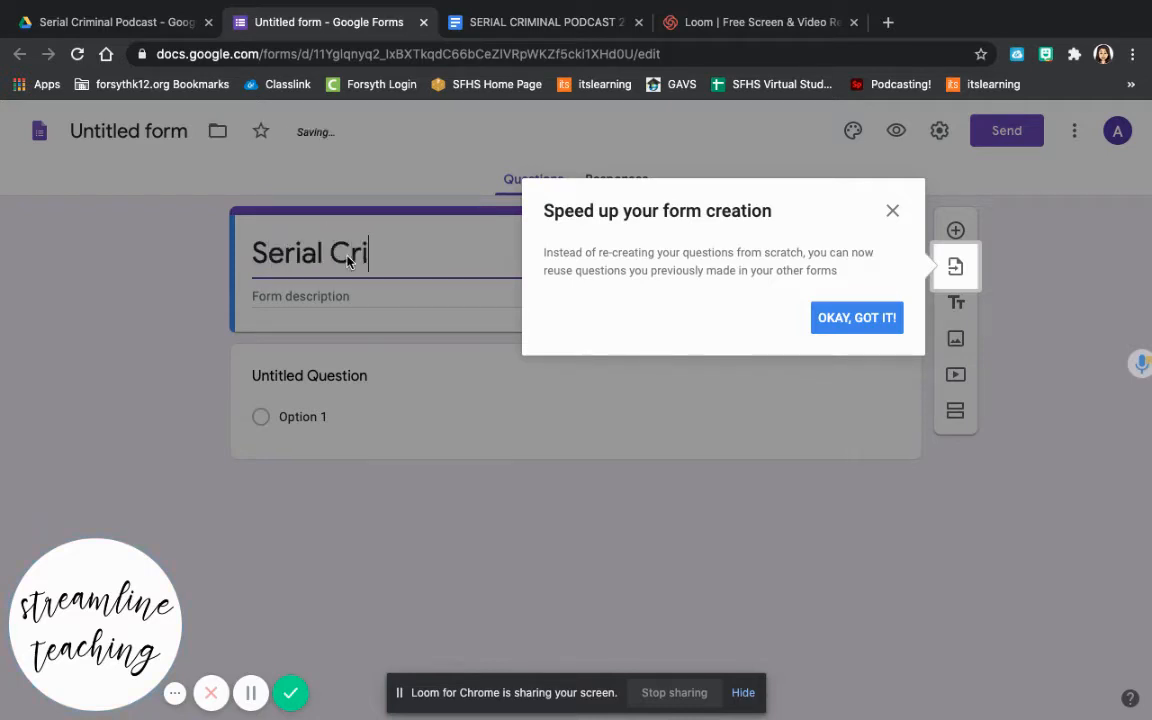
pyautogui.write('mina')
pyautogui.click(824, 320)
pyautogui.write('l Podcast')
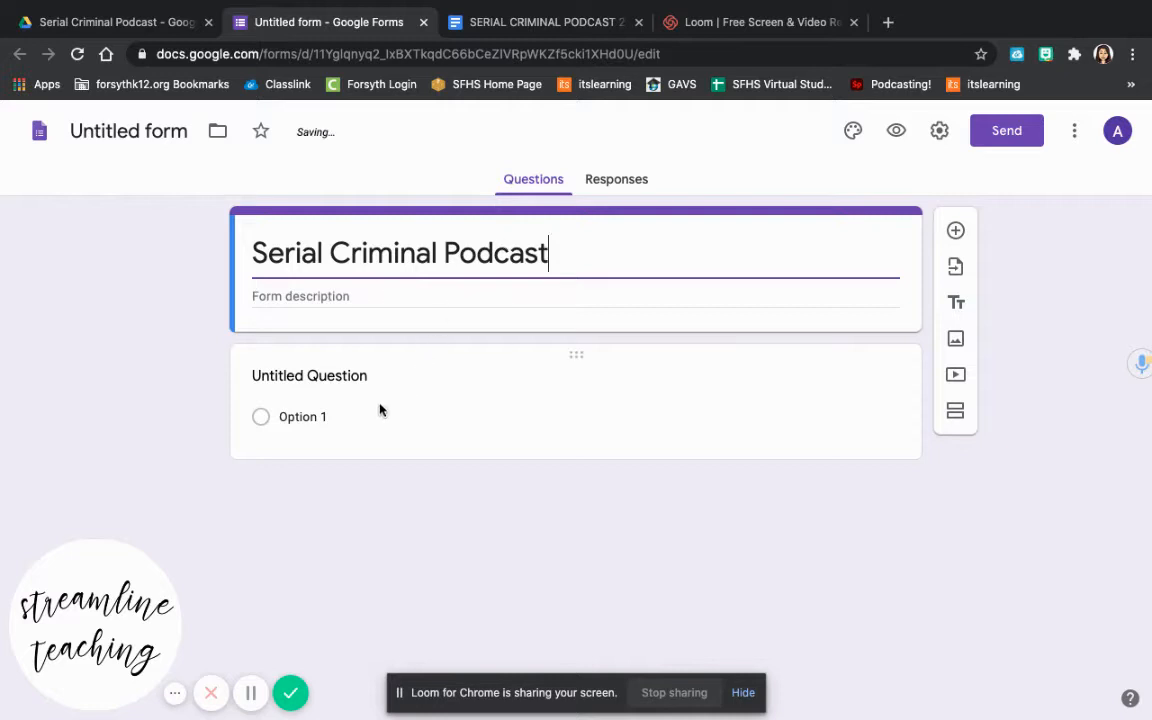
# Title the first question "Student Name" and make it a Dropdown question, after trying Checkboxes.
pyautogui.click(347, 378)
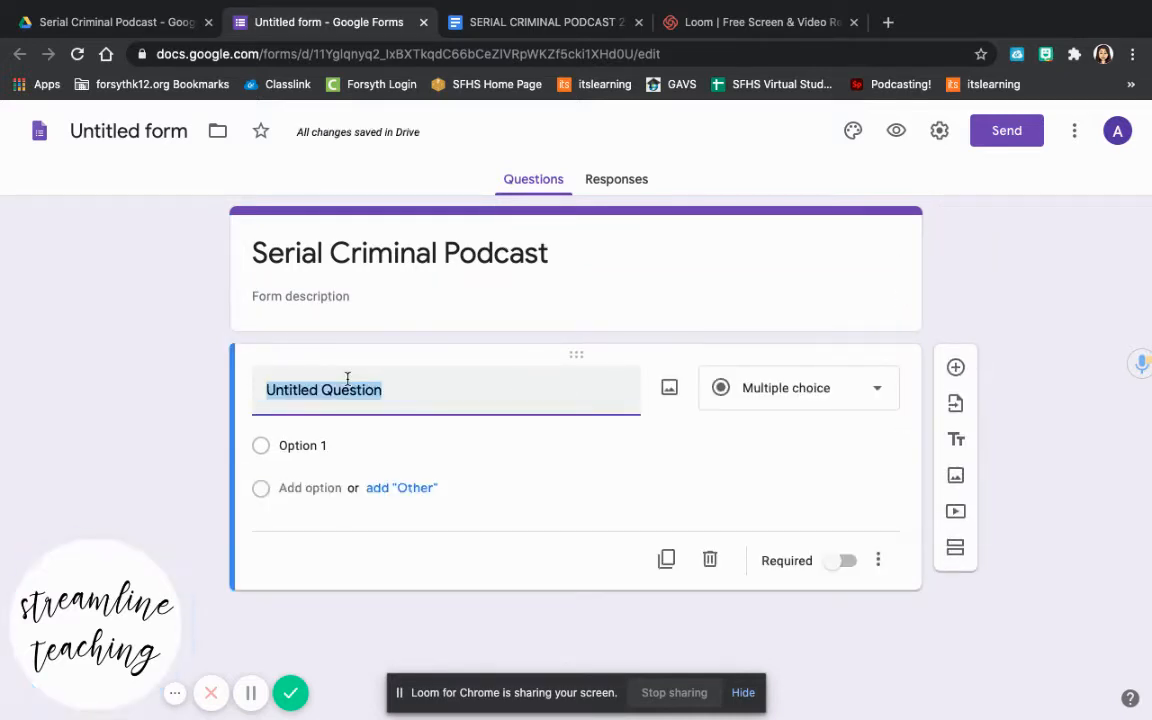
pyautogui.write('Student Name')
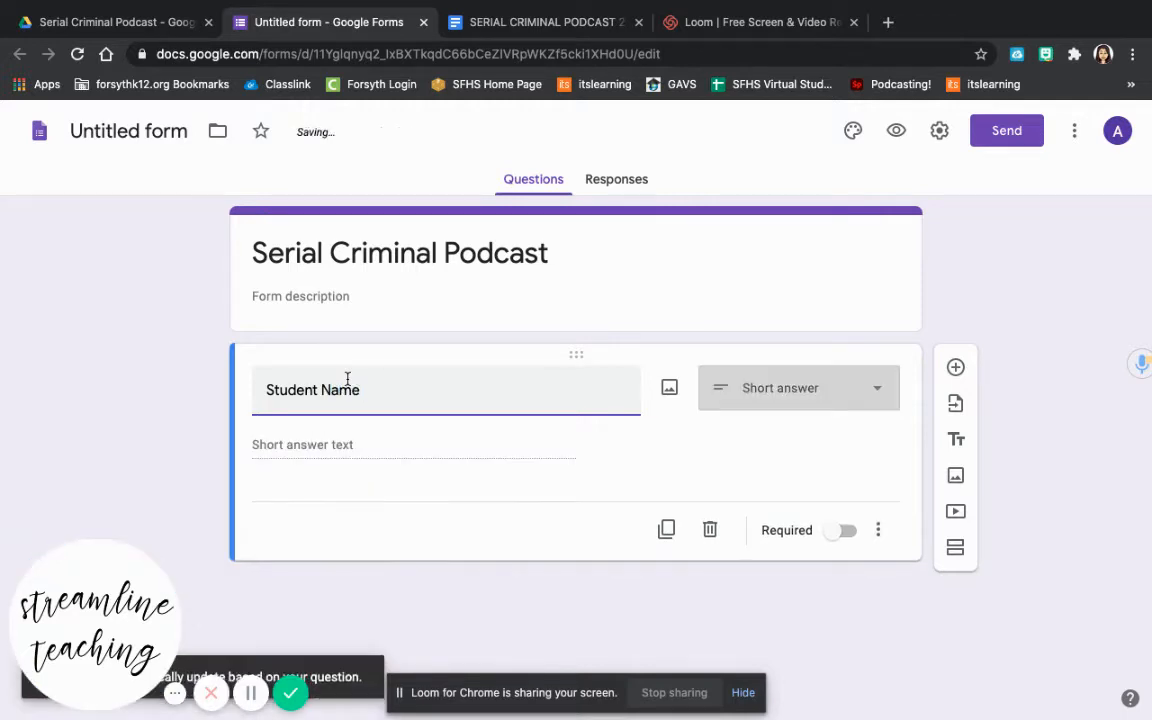
pyautogui.click(790, 398)
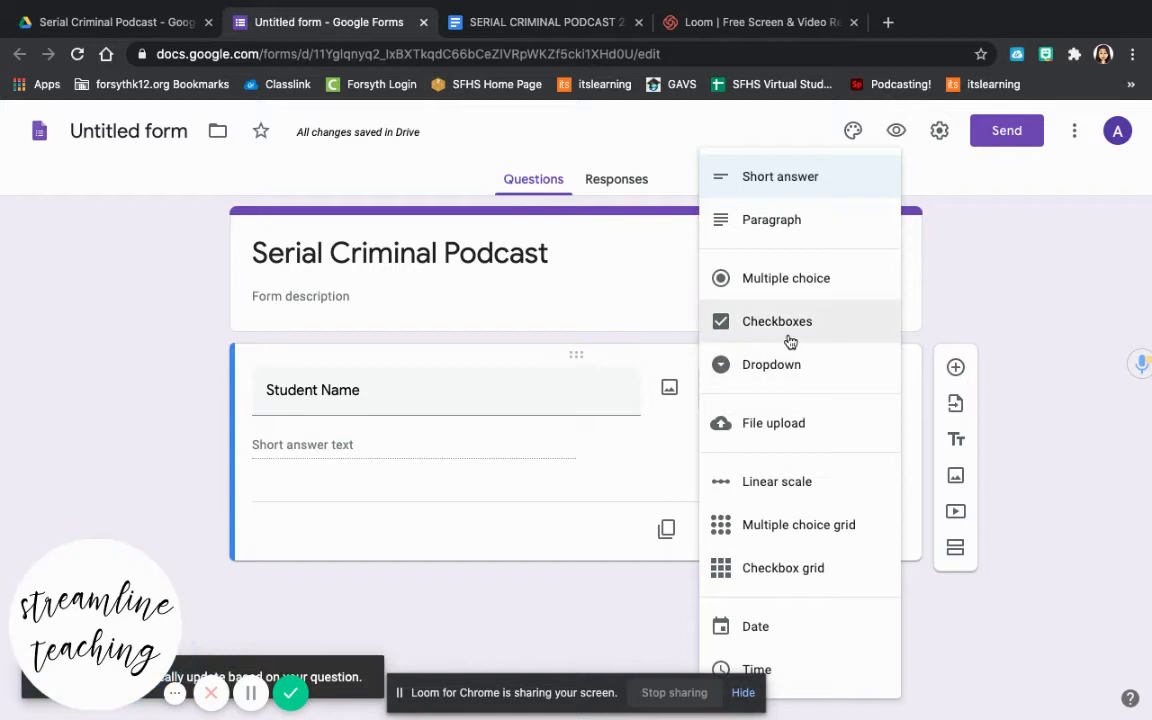
pyautogui.click(790, 342)
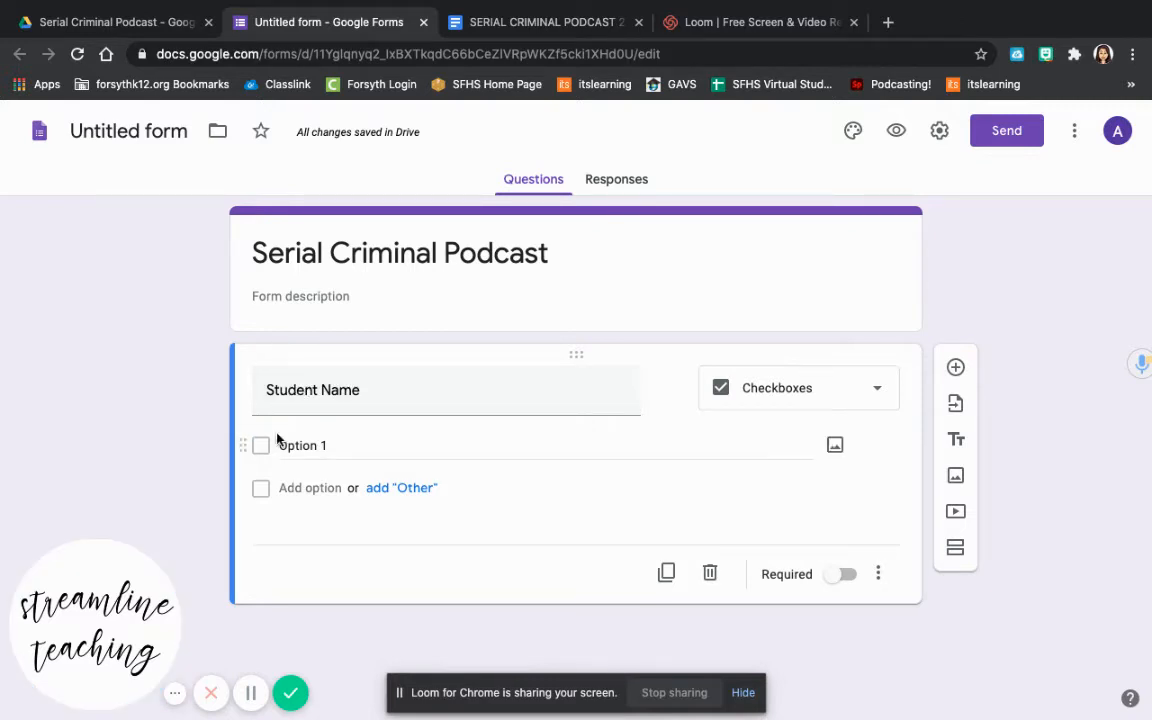
pyautogui.click(783, 406)
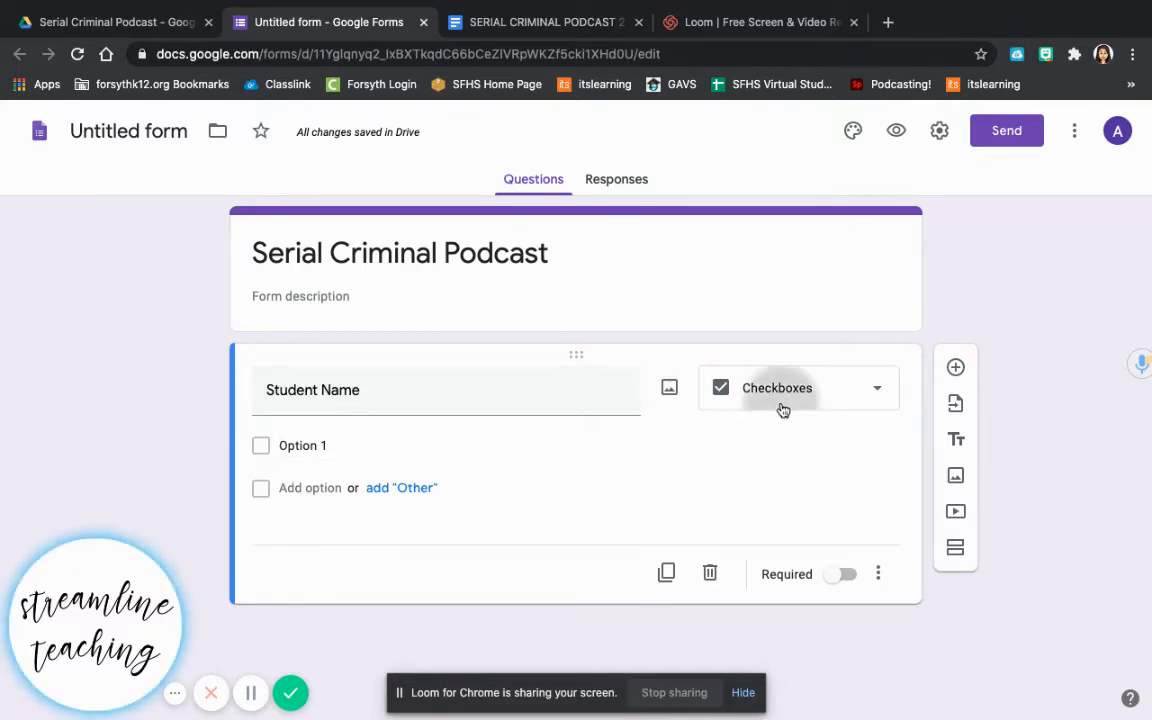
pyautogui.click(767, 366)
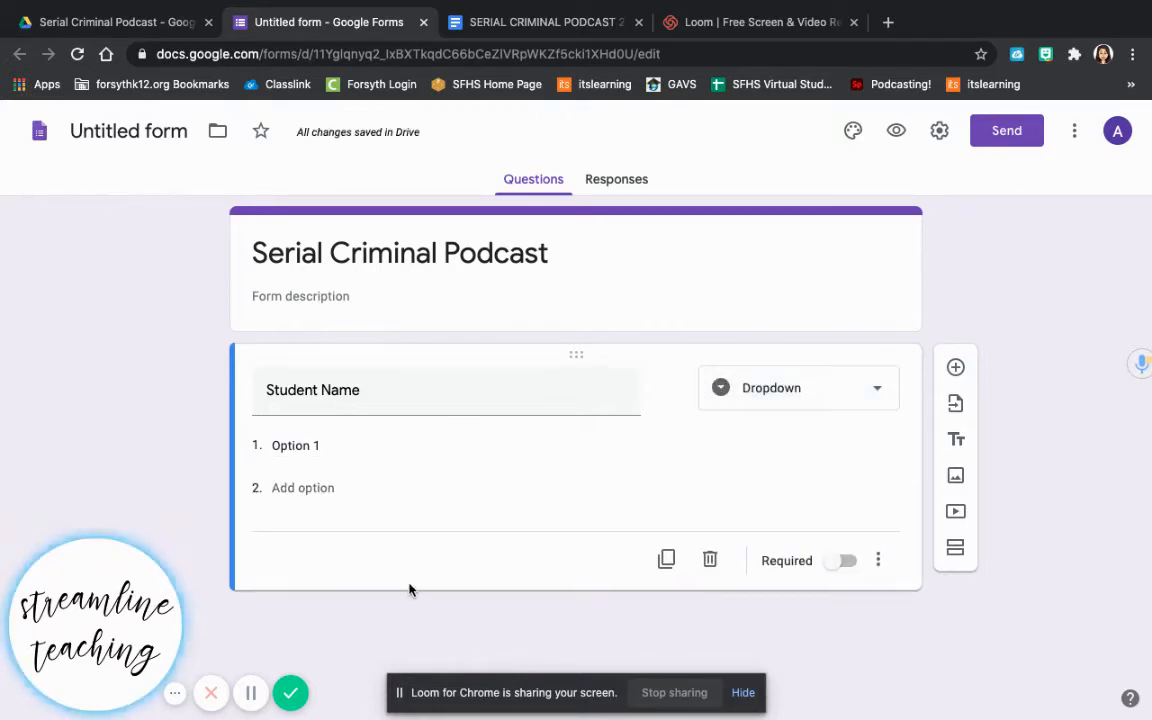
# Add a question and fill its text with the Early Childhood criterion copied from the rubric in the SERIAL CRIMINAL PODCAST 2 document.
pyautogui.click(955, 367)
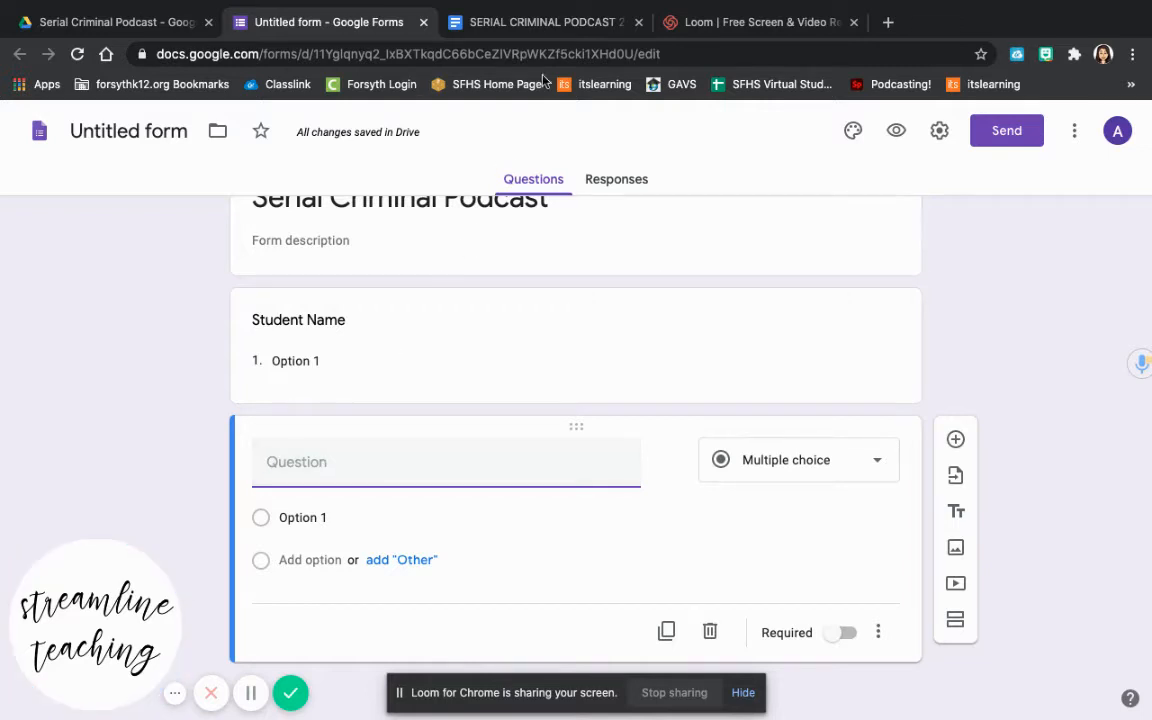
pyautogui.click(552, 27)
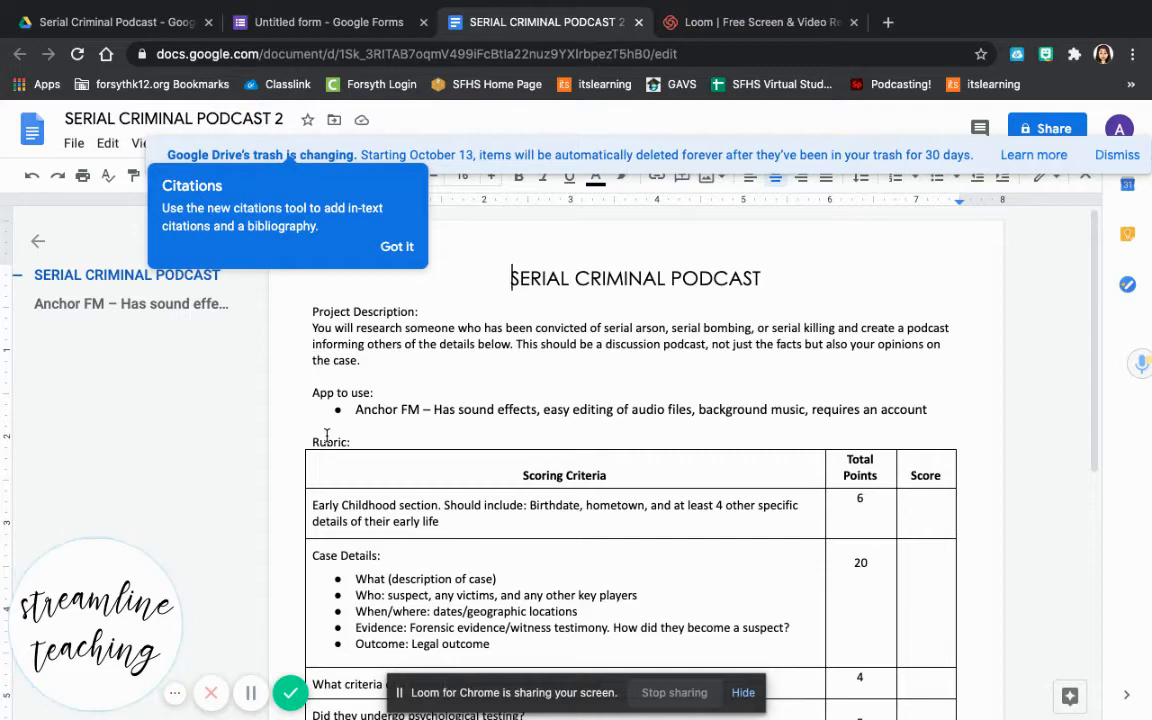
pyautogui.scroll(-1, 326, 435)
pyautogui.scroll(-10, 326, 435)
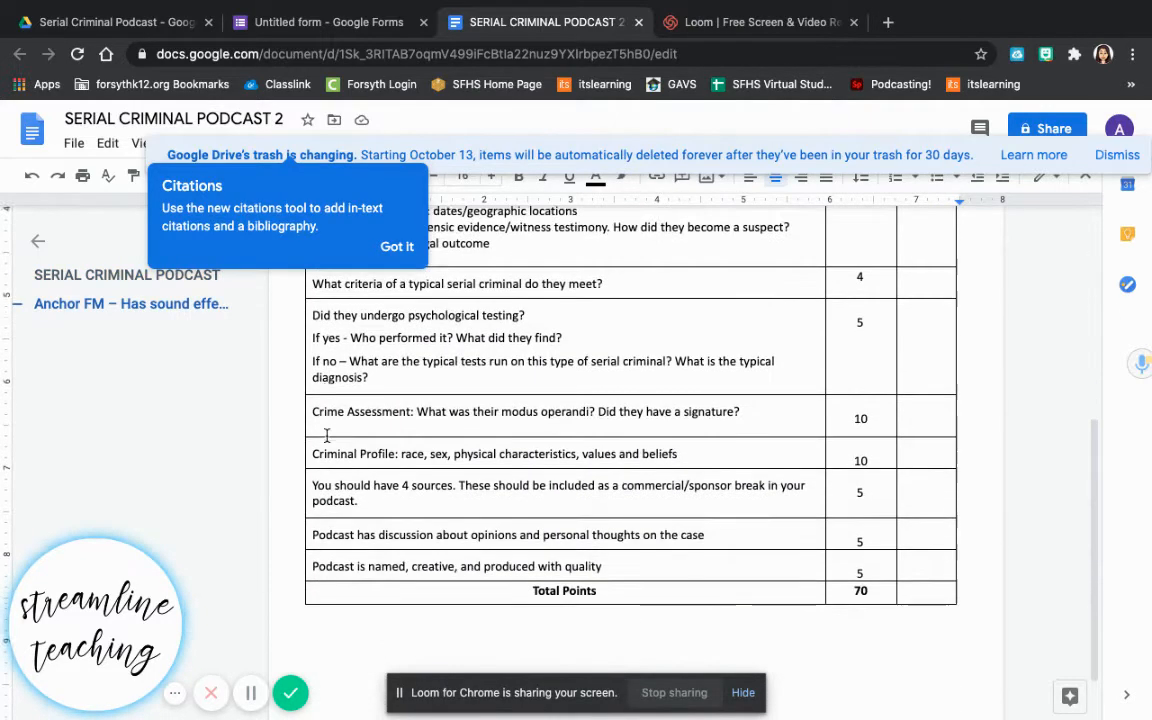
pyautogui.scroll(8, 326, 435)
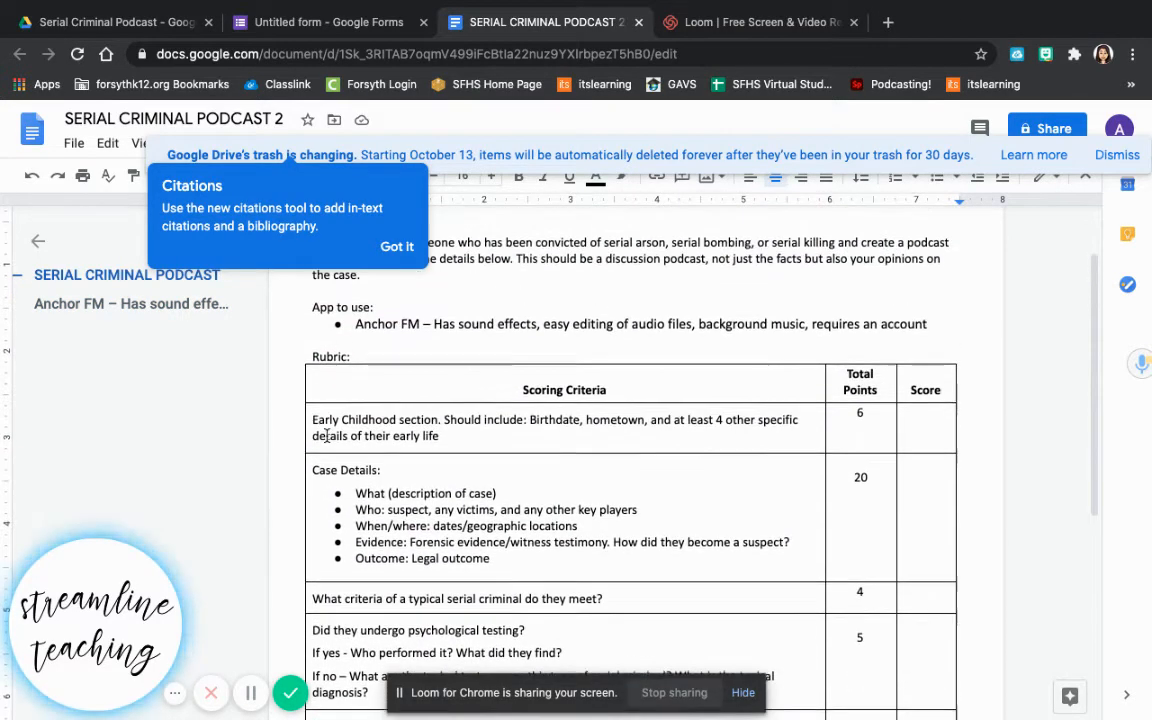
pyautogui.scroll(-3, 326, 435)
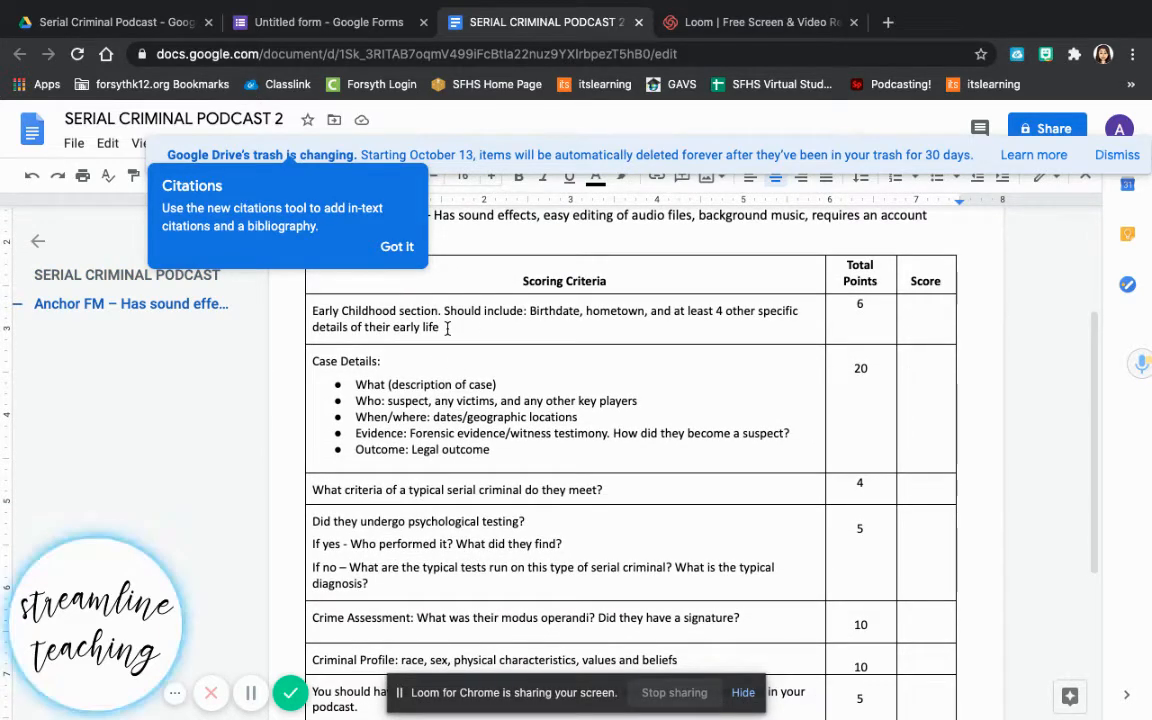
pyautogui.moveTo(448, 328); pyautogui.dragTo(315, 308)
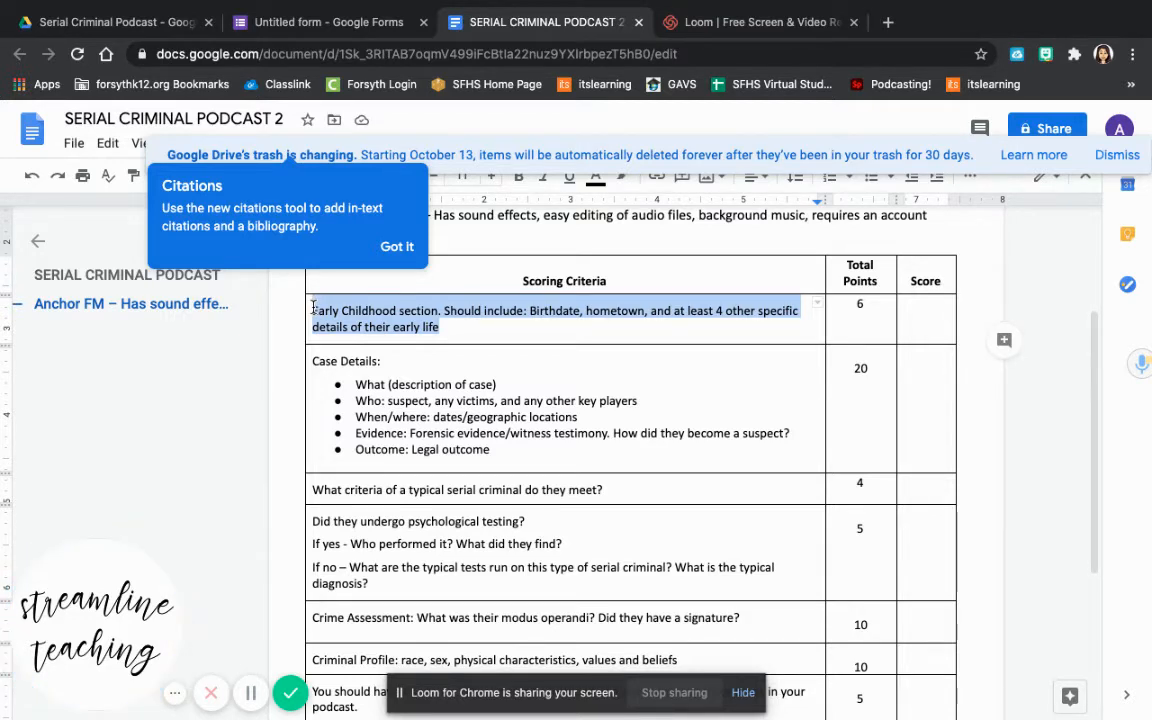
pyautogui.click(305, 28)
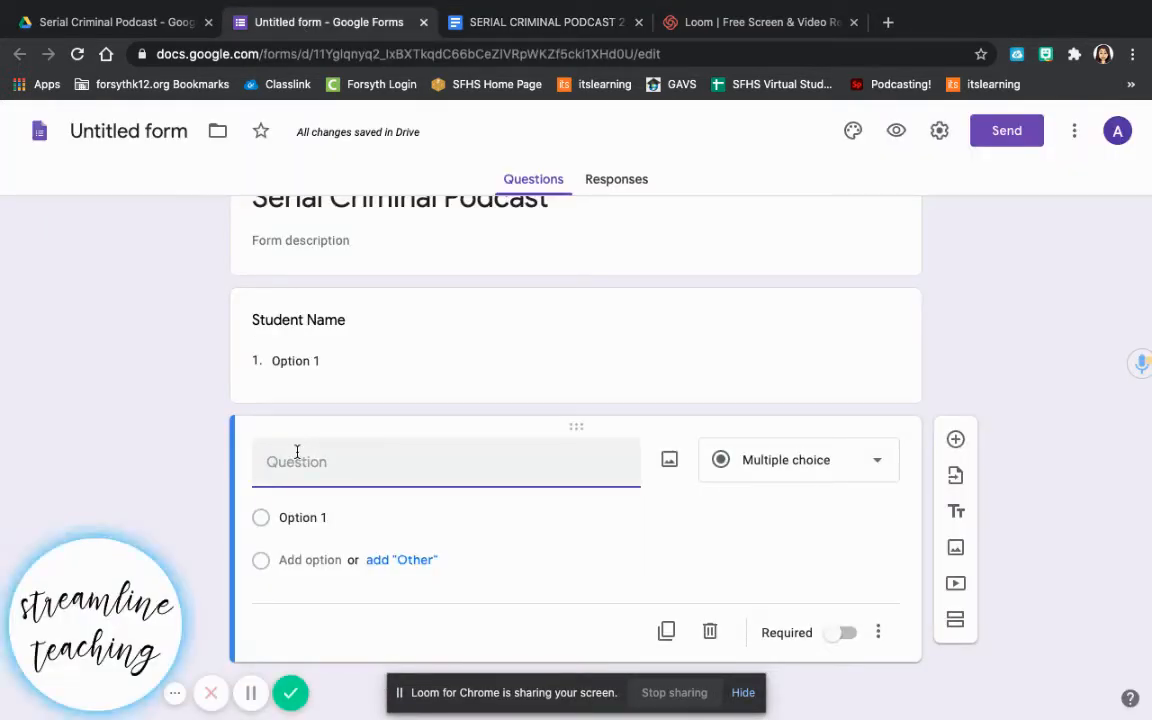
pyautogui.write('Early Childhood section. Should include: Birthdate, hometown, and at least 4 other specific details of their early life')
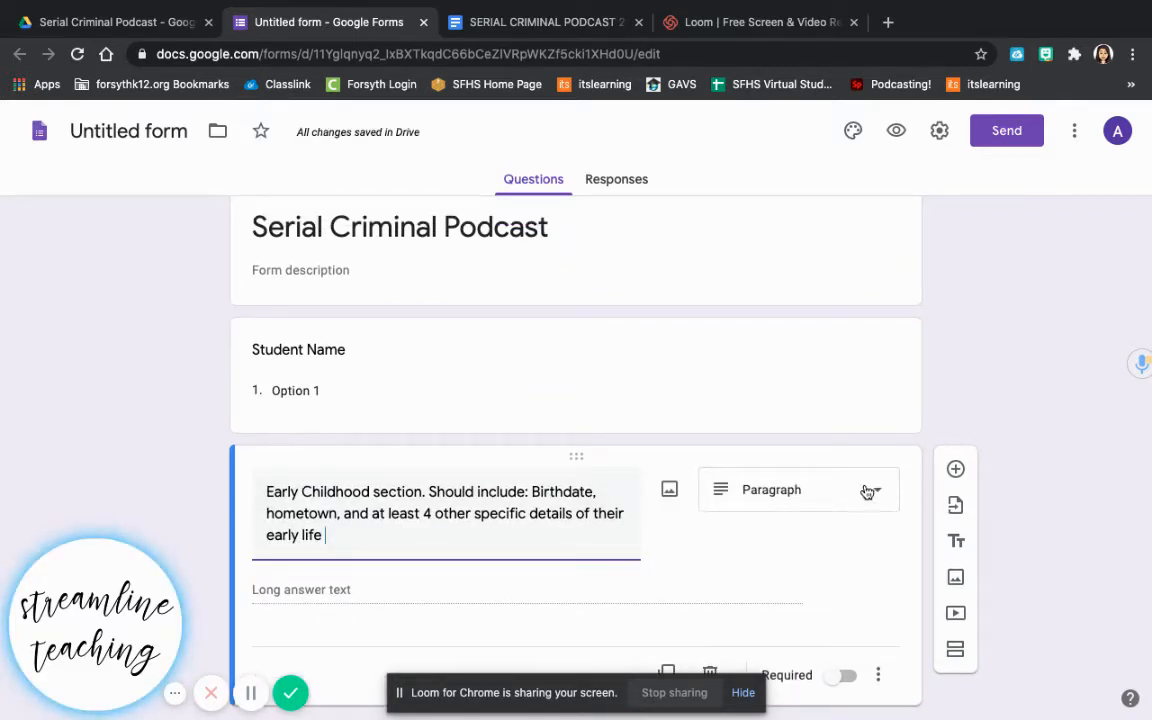
# Append "(6pts)" to the end of the Early Childhood question's text.
pyautogui.click(869, 489)
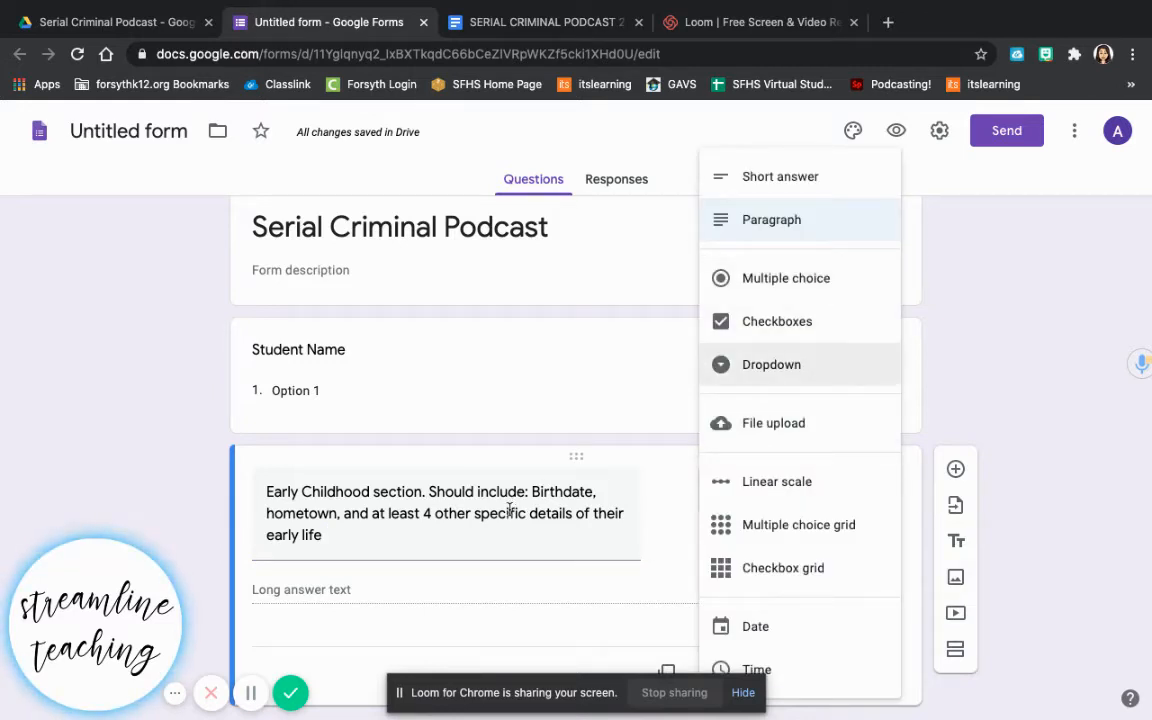
pyautogui.click(488, 539)
pyautogui.click(488, 539)
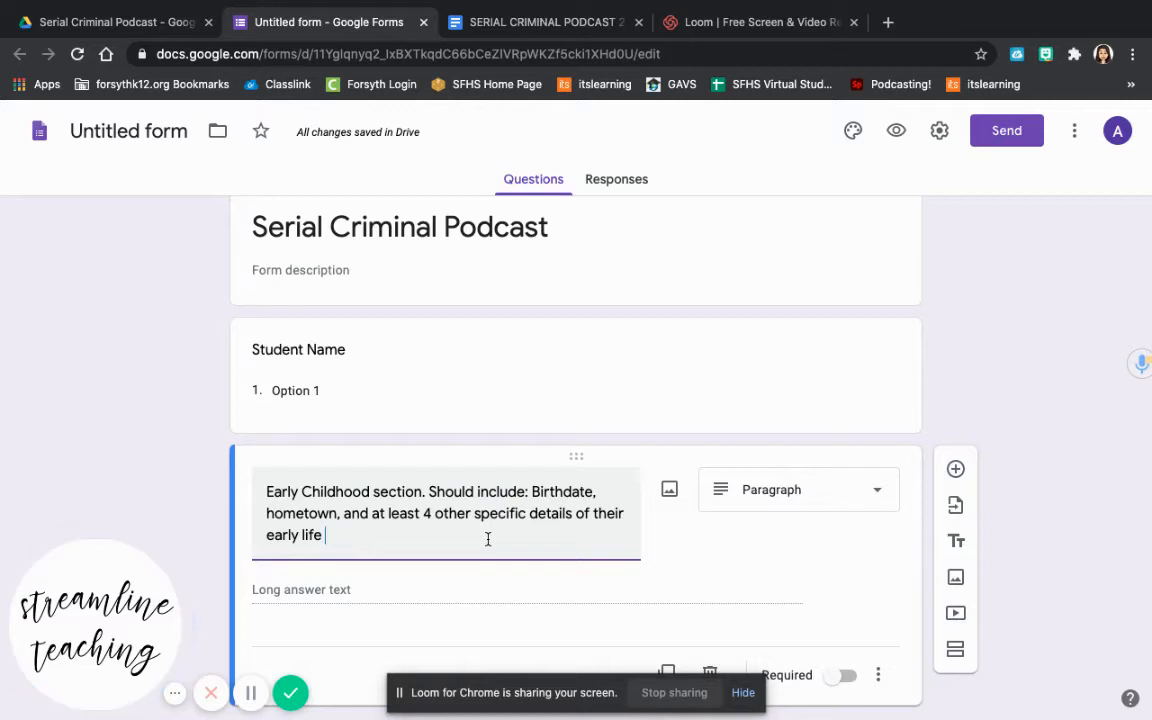
pyautogui.write('(6pts')
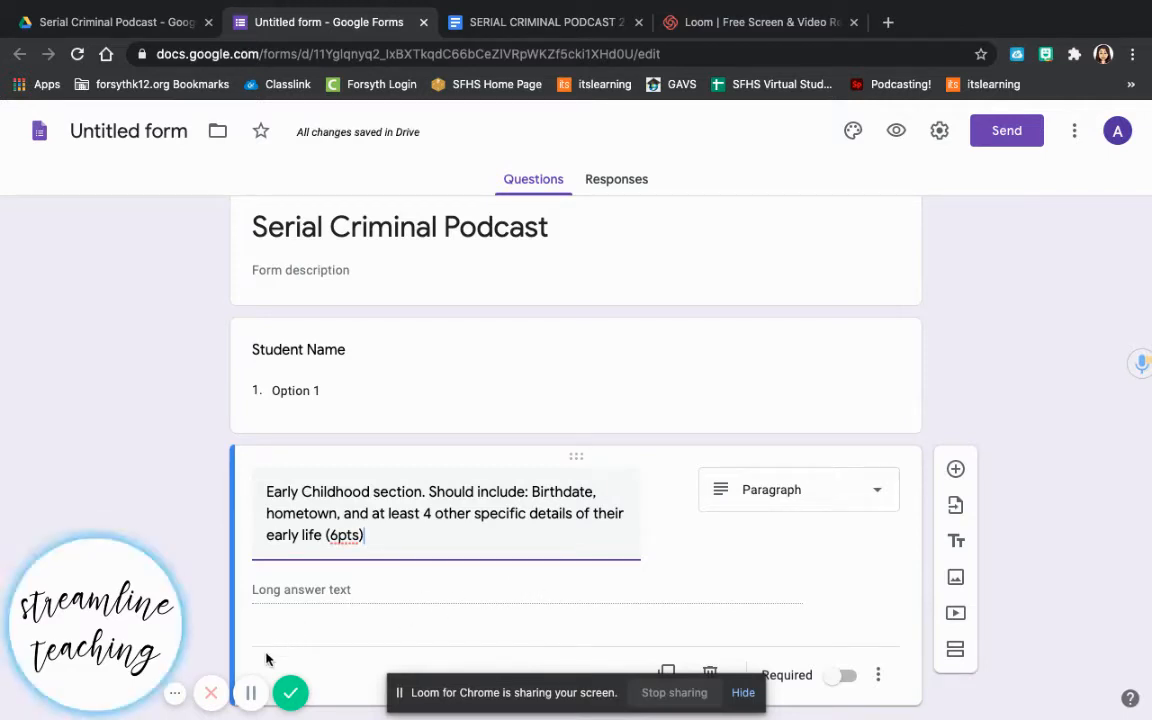
# Set the Early Childhood question's answer type to Short answer, after trying Dropdown.
pyautogui.click(251, 692)
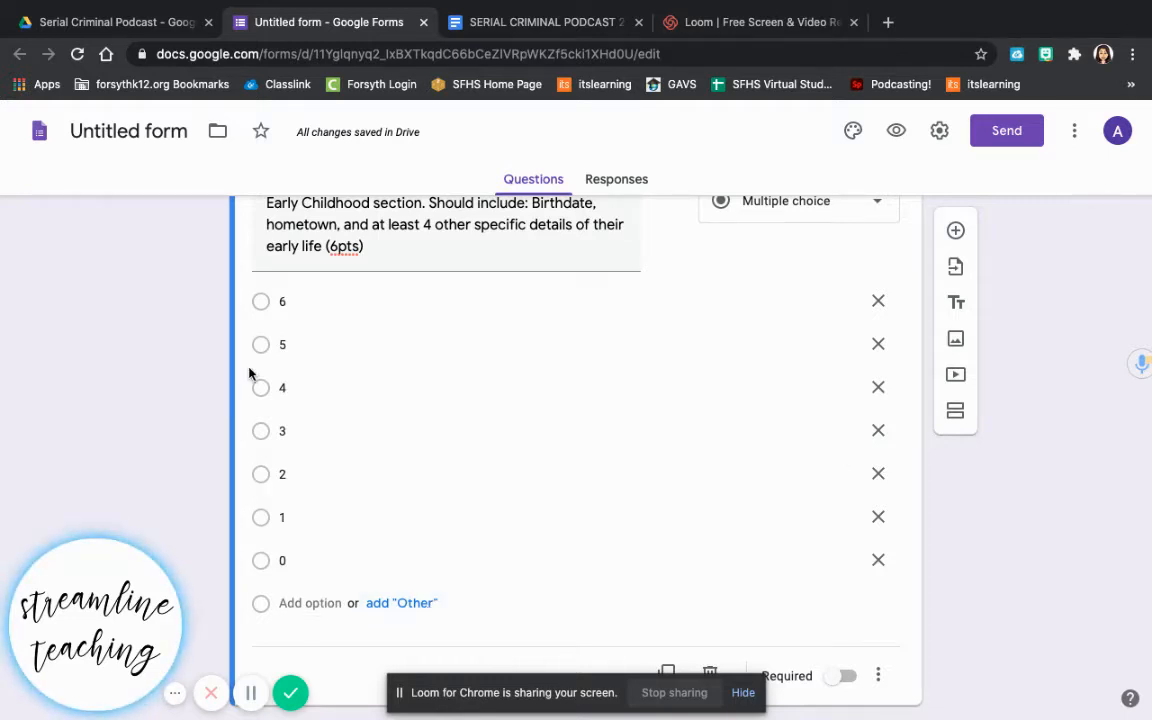
pyautogui.click(779, 218)
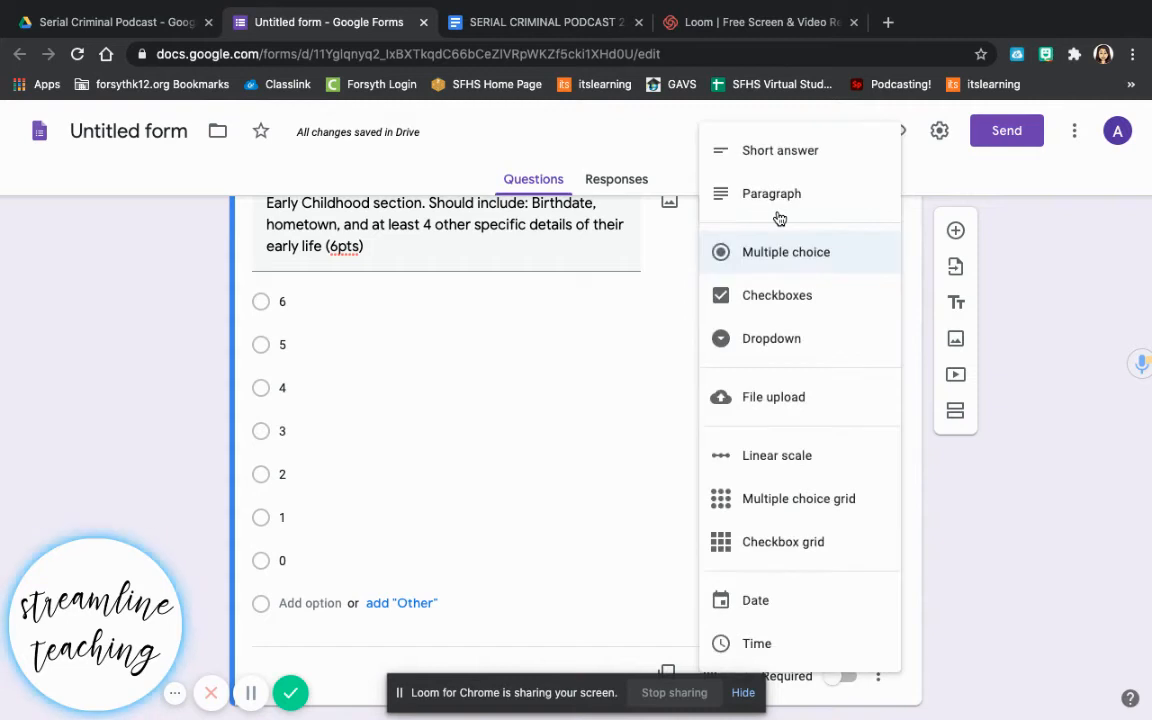
pyautogui.click(748, 336)
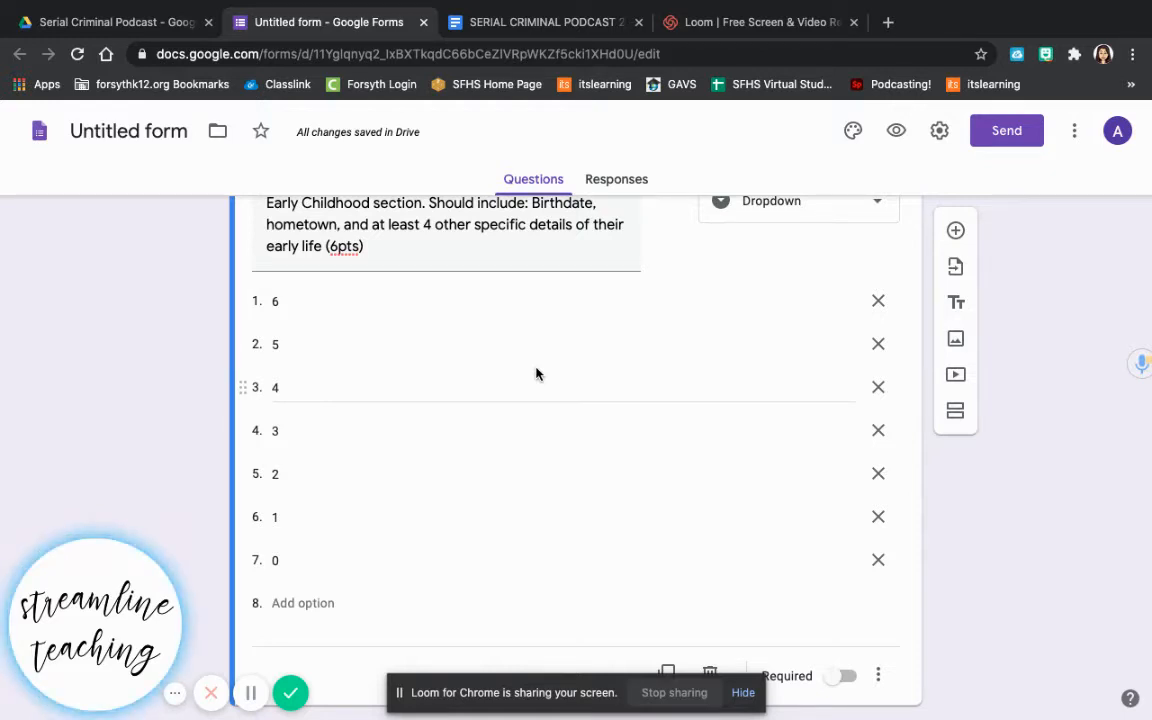
pyautogui.click(799, 214)
pyautogui.click(783, 160)
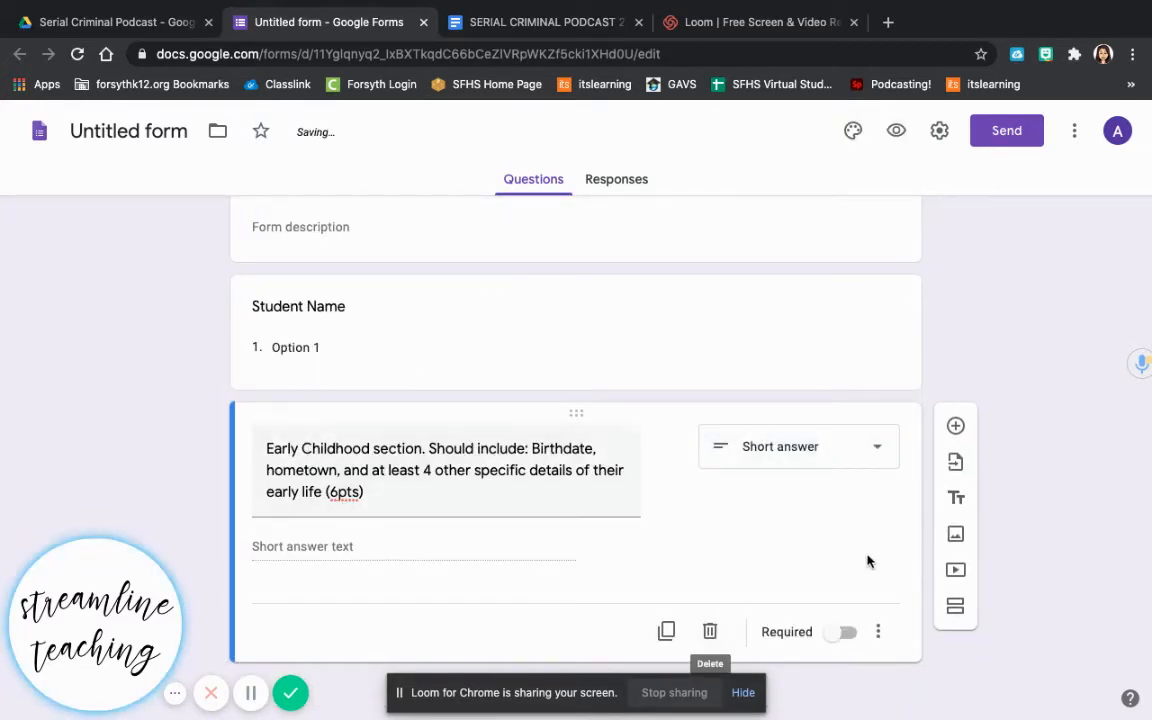
# Add response validation to the Early Childhood question, requiring a number less than or equal to 6.
pyautogui.click(878, 632)
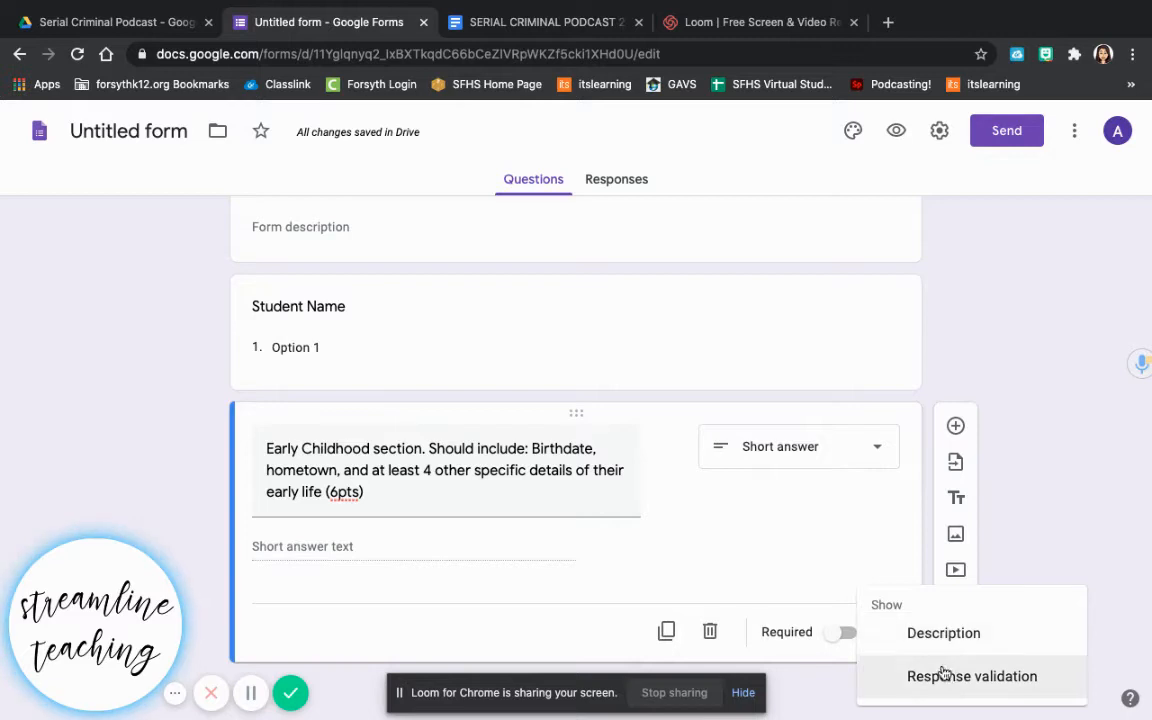
pyautogui.click(944, 676)
pyautogui.click(430, 596)
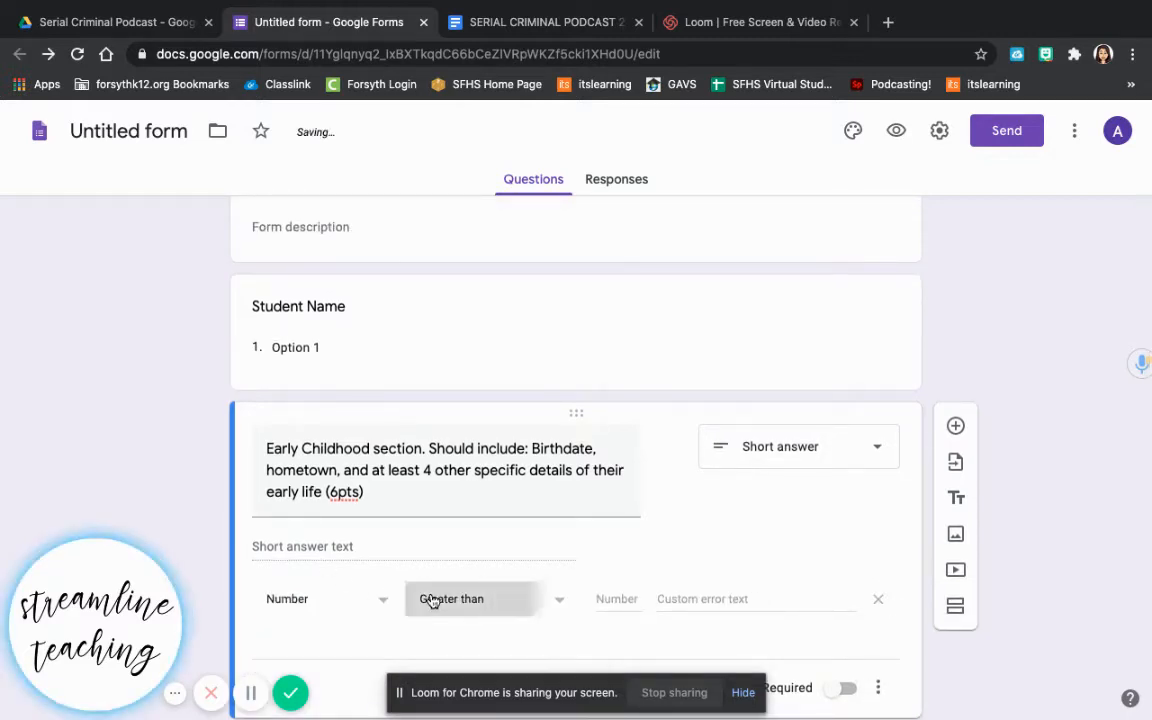
pyautogui.click(474, 443)
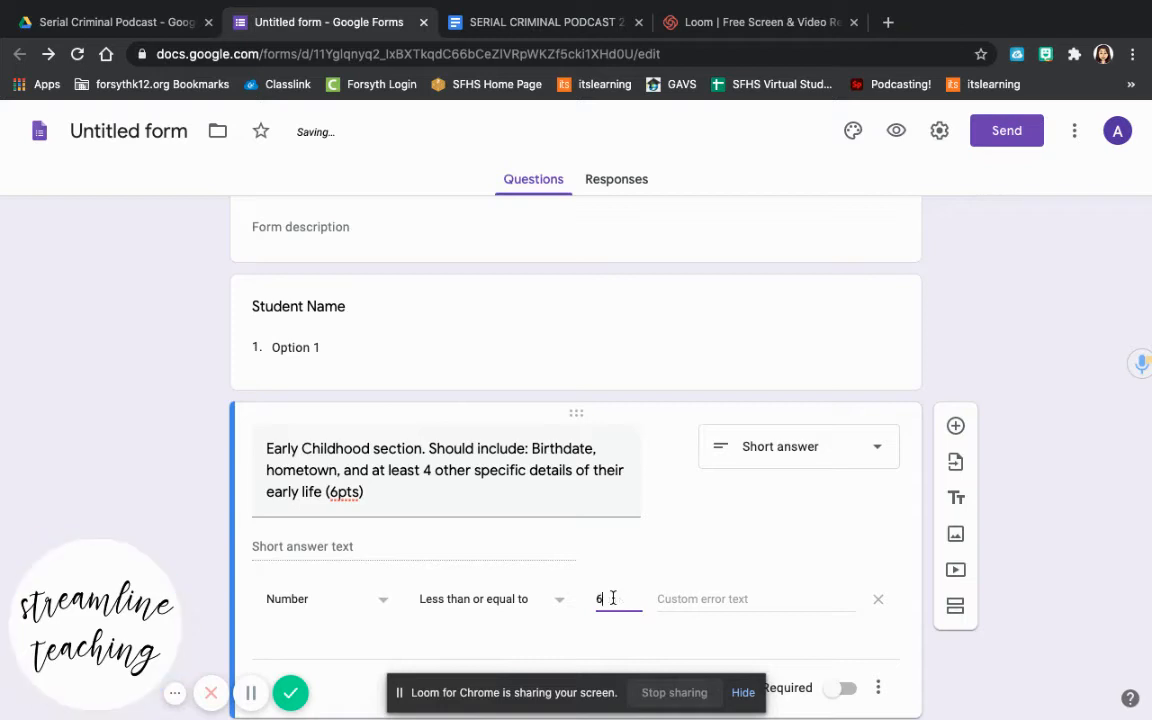
# Add a question titled "Feedback" below the Early Childhood question and set its answer type to Checkboxes.
pyautogui.scroll(-1, 745, 612)
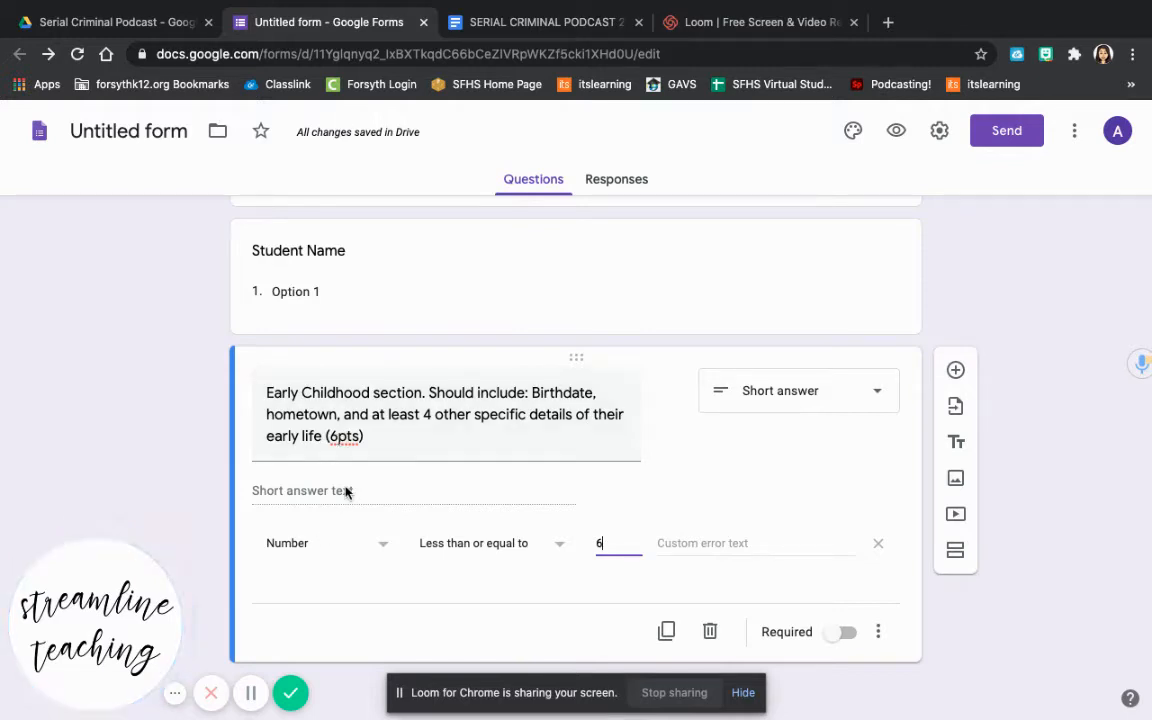
pyautogui.click(955, 372)
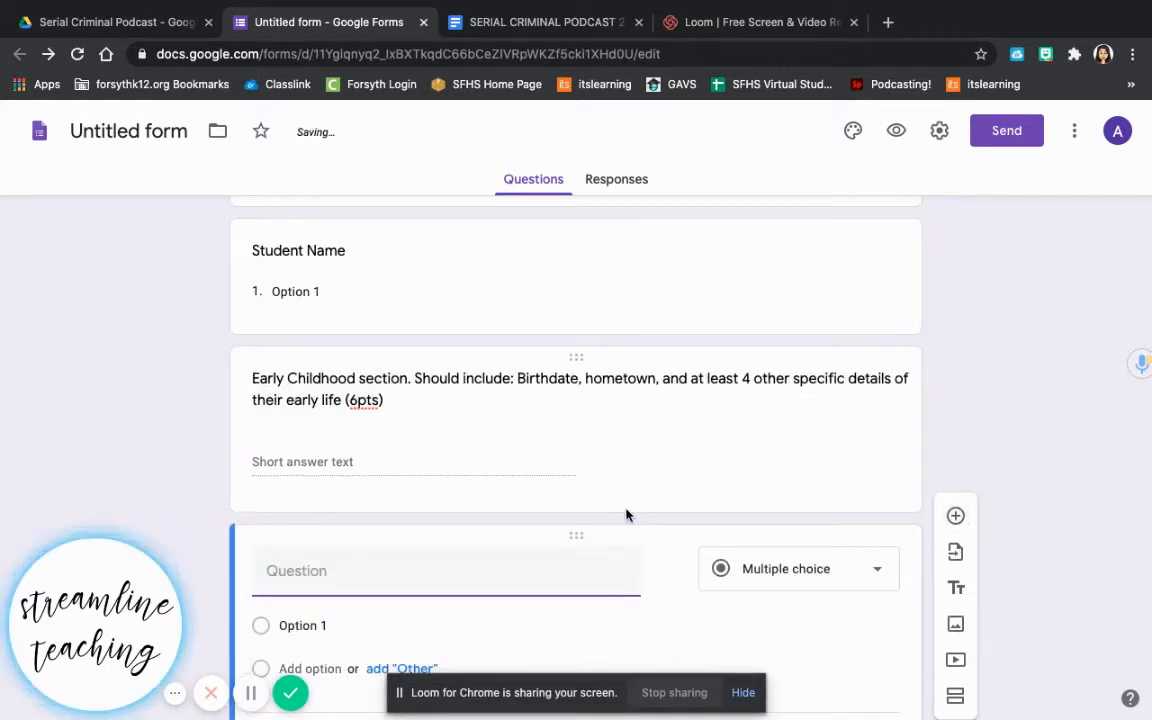
pyautogui.write('Feed')
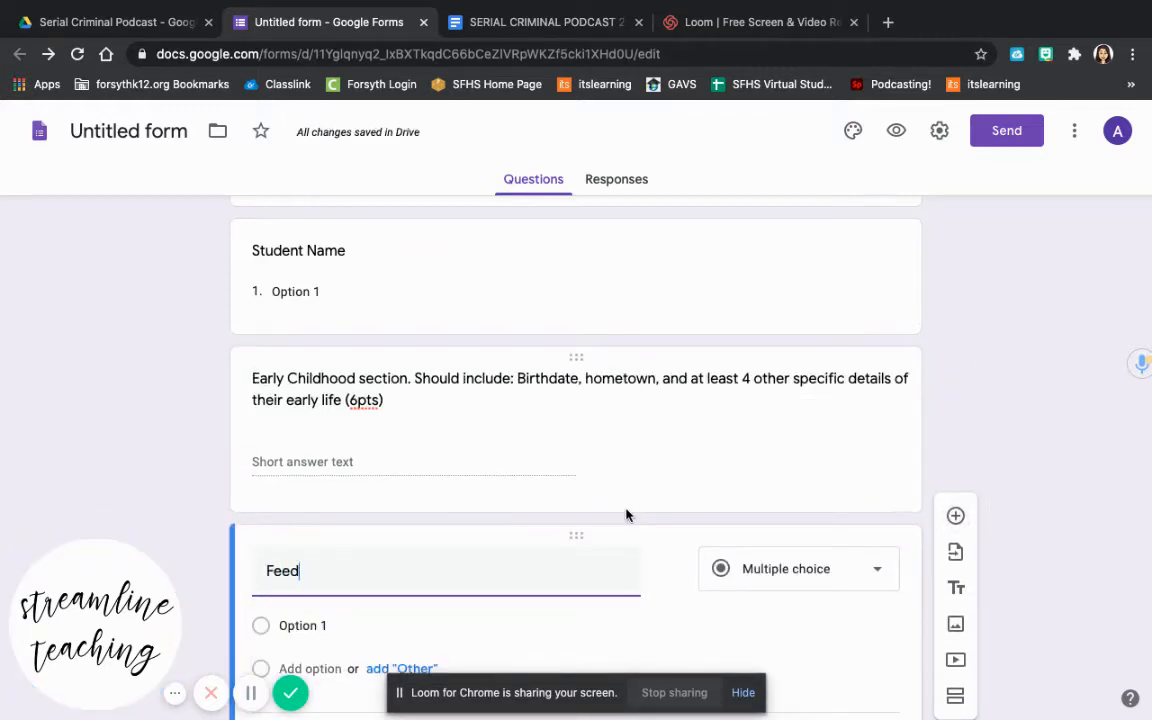
pyautogui.write('back')
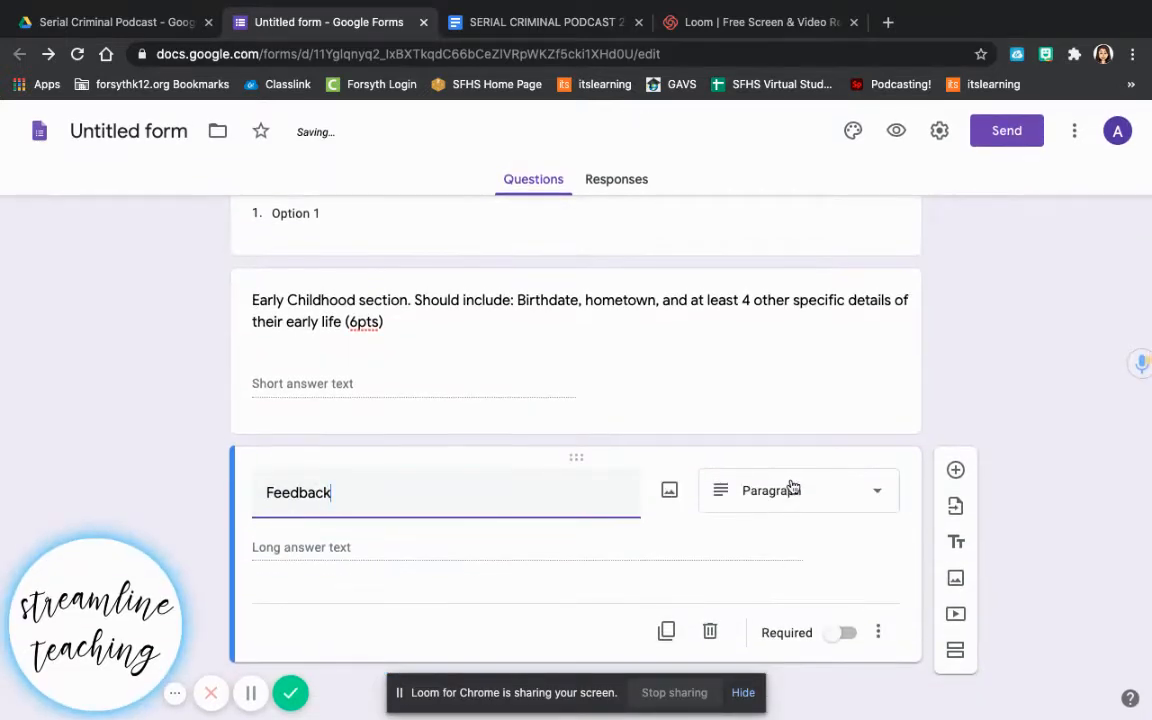
pyautogui.click(790, 487)
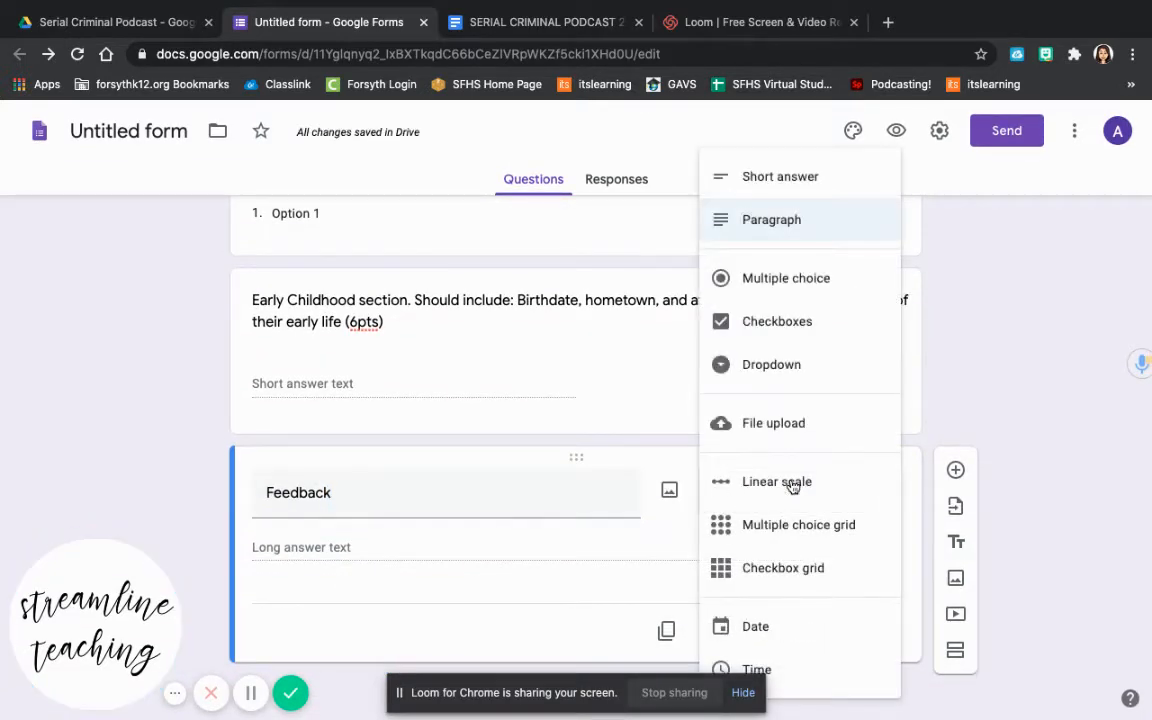
pyautogui.click(823, 325)
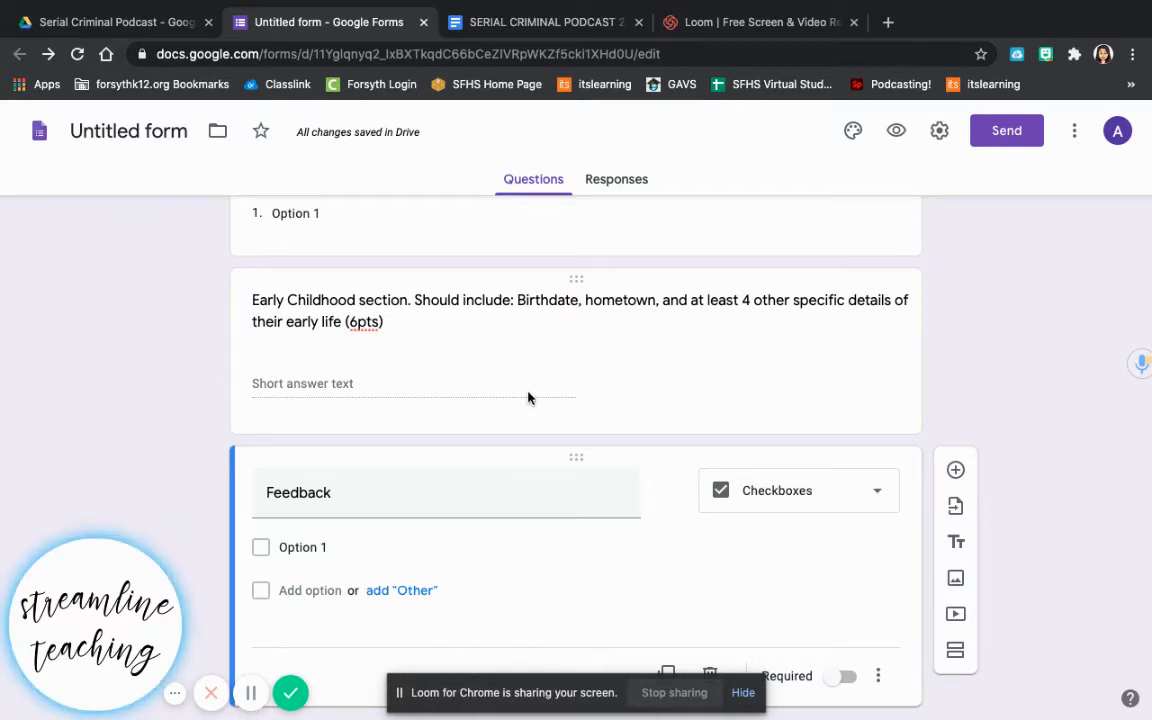
# Enter the Feedback checkbox options "missing birthdate", "missing hometown" and "missing the following number of other facts".
pyautogui.click(326, 546)
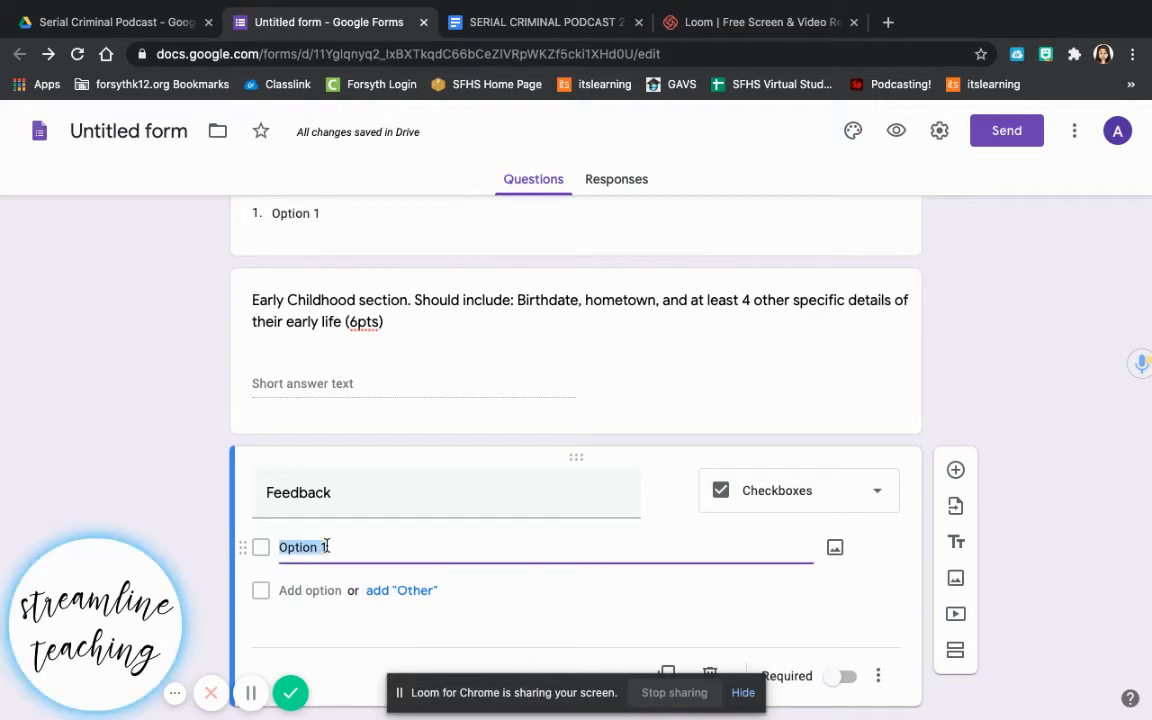
pyautogui.write('missing birthdate')
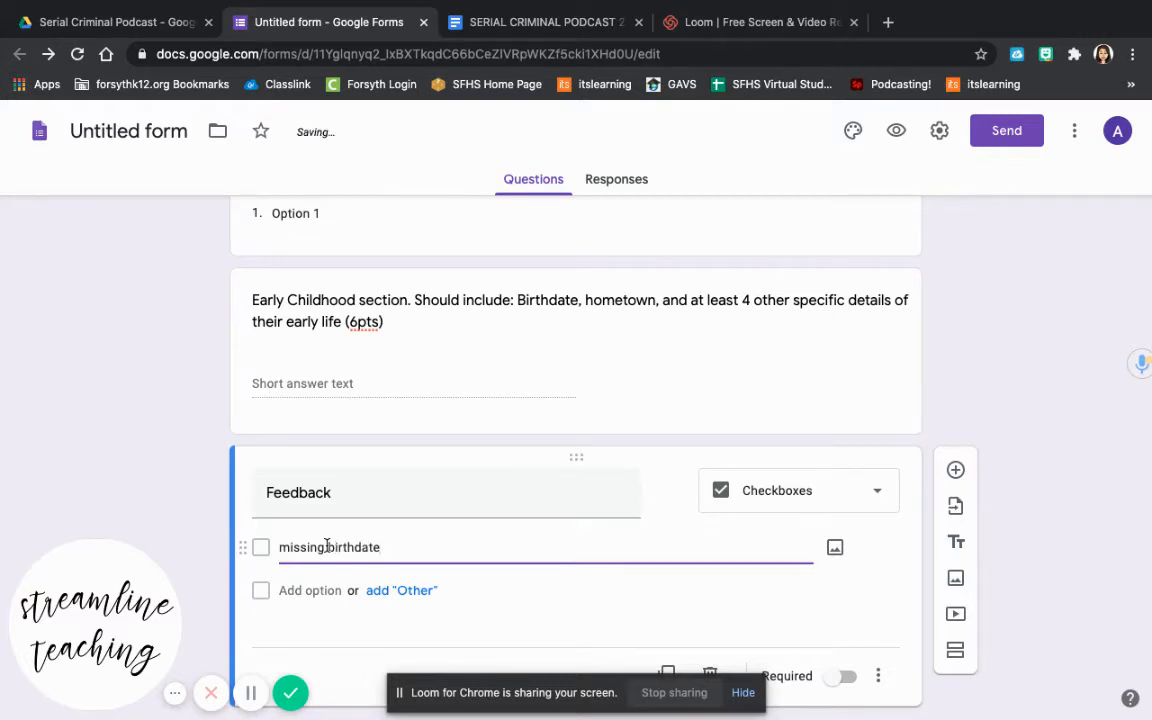
pyautogui.press('Return')
pyautogui.write('missing h')
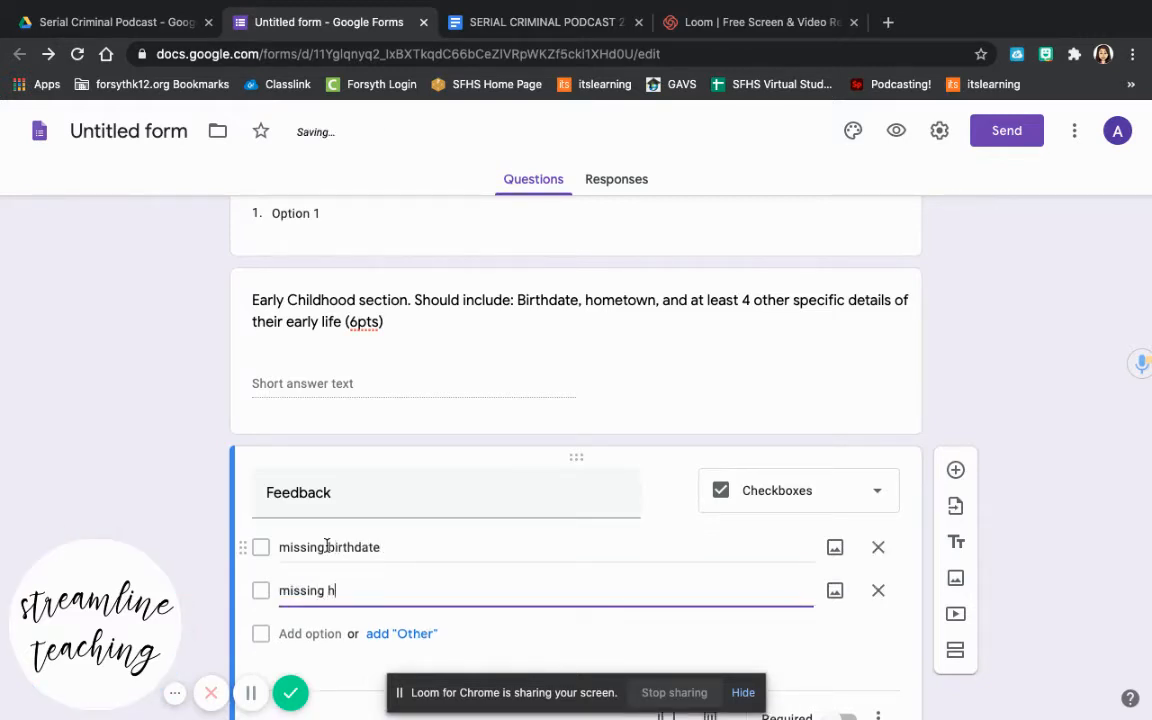
pyautogui.write('omewt')
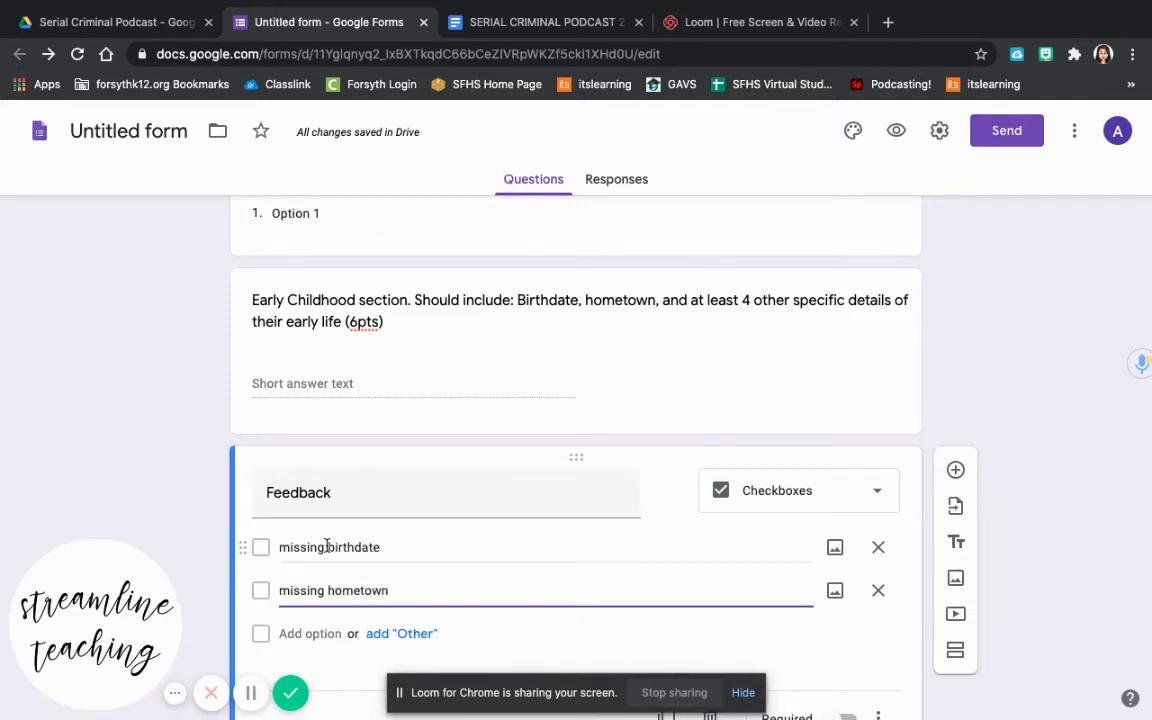
pyautogui.write(' etc')
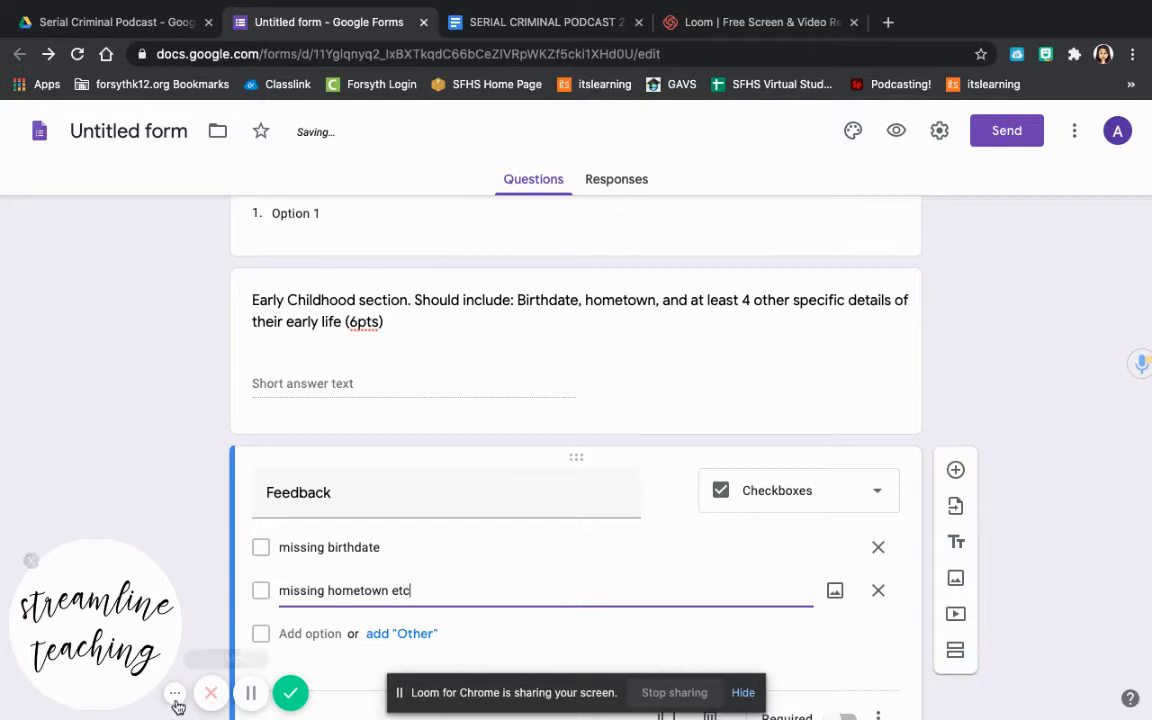
pyautogui.click(250, 692)
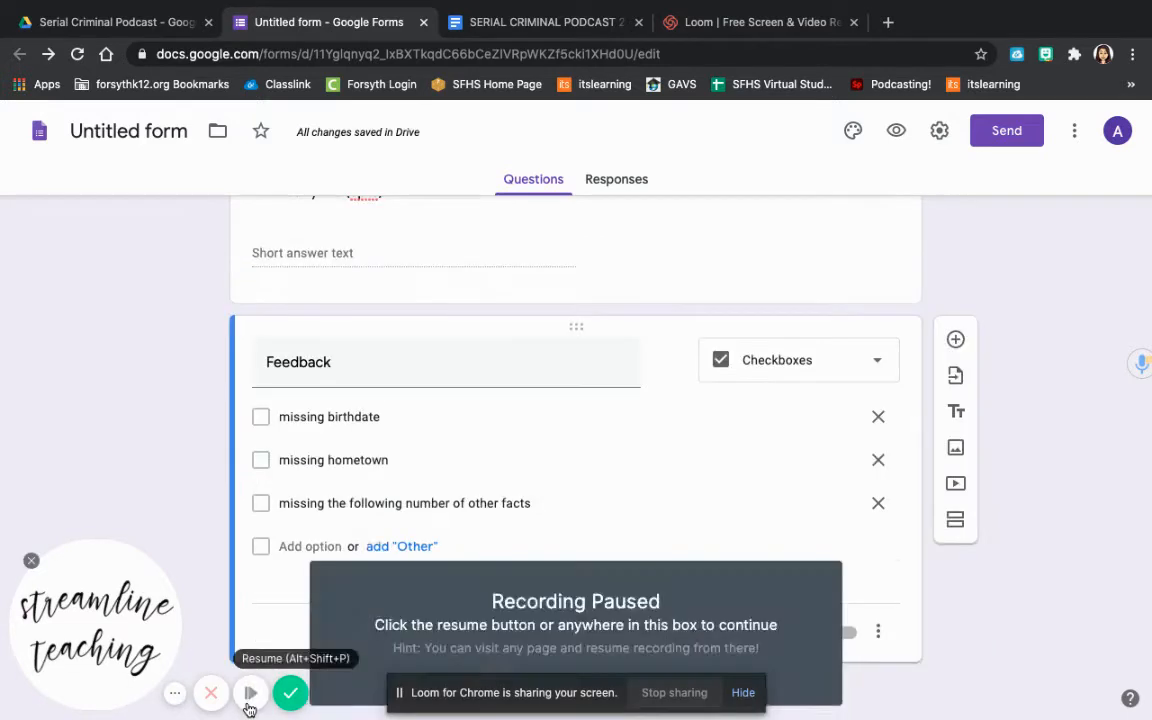
pyautogui.click(250, 700)
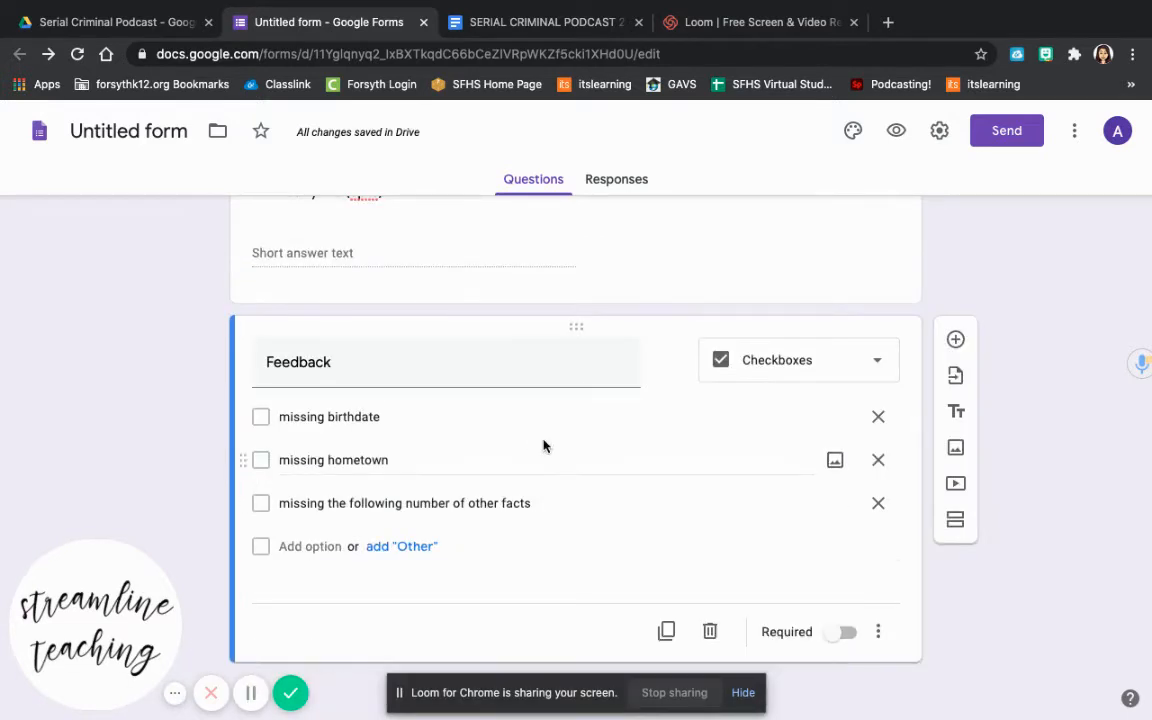
# Add an "Other" option to the Feedback question below the Early Childhood question.
pyautogui.scroll(2, 462, 406)
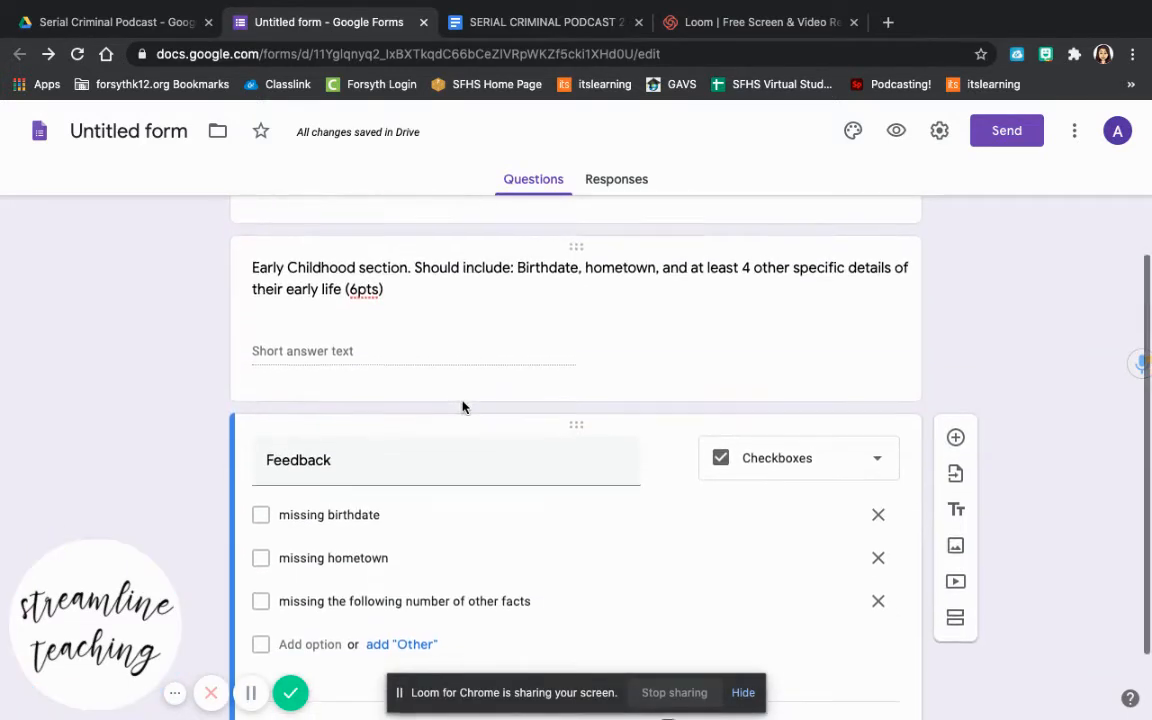
pyautogui.scroll(-2, 462, 406)
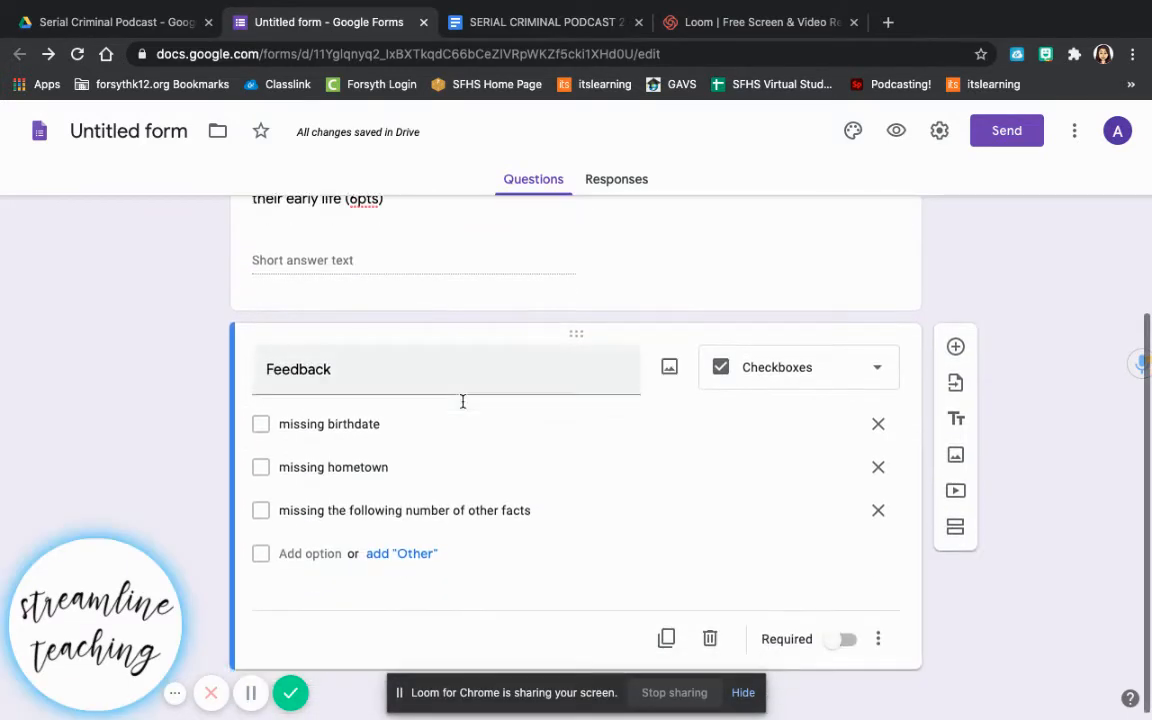
pyautogui.click(391, 556)
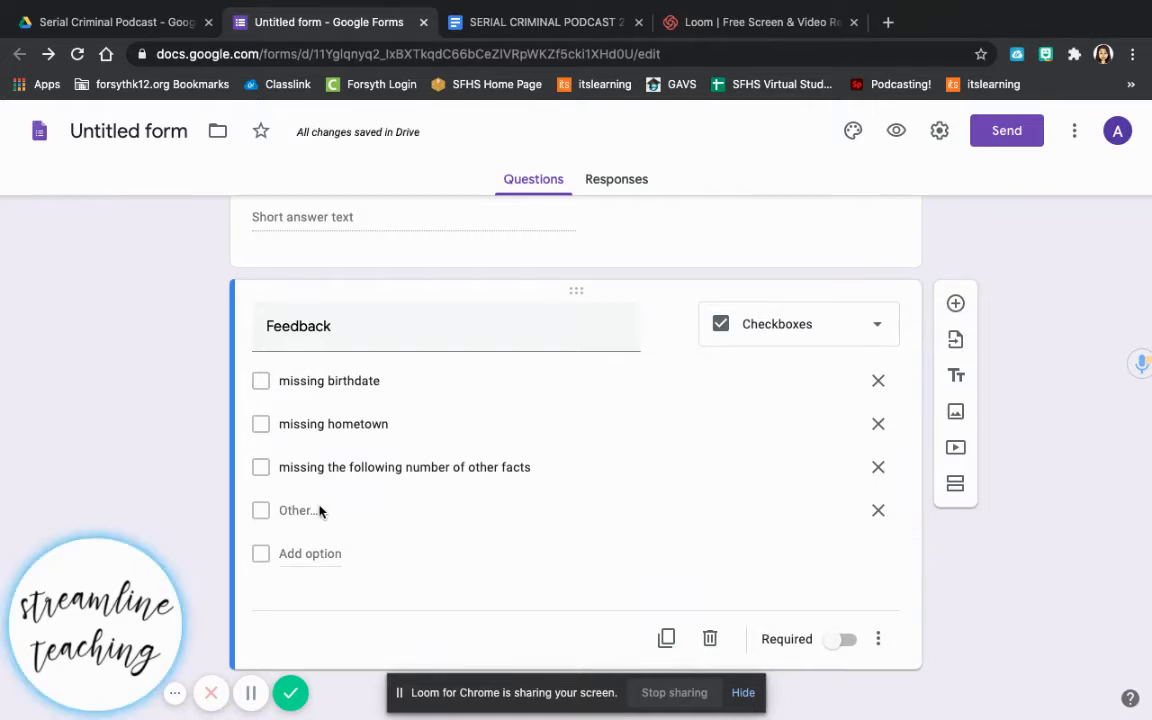
pyautogui.click(262, 467)
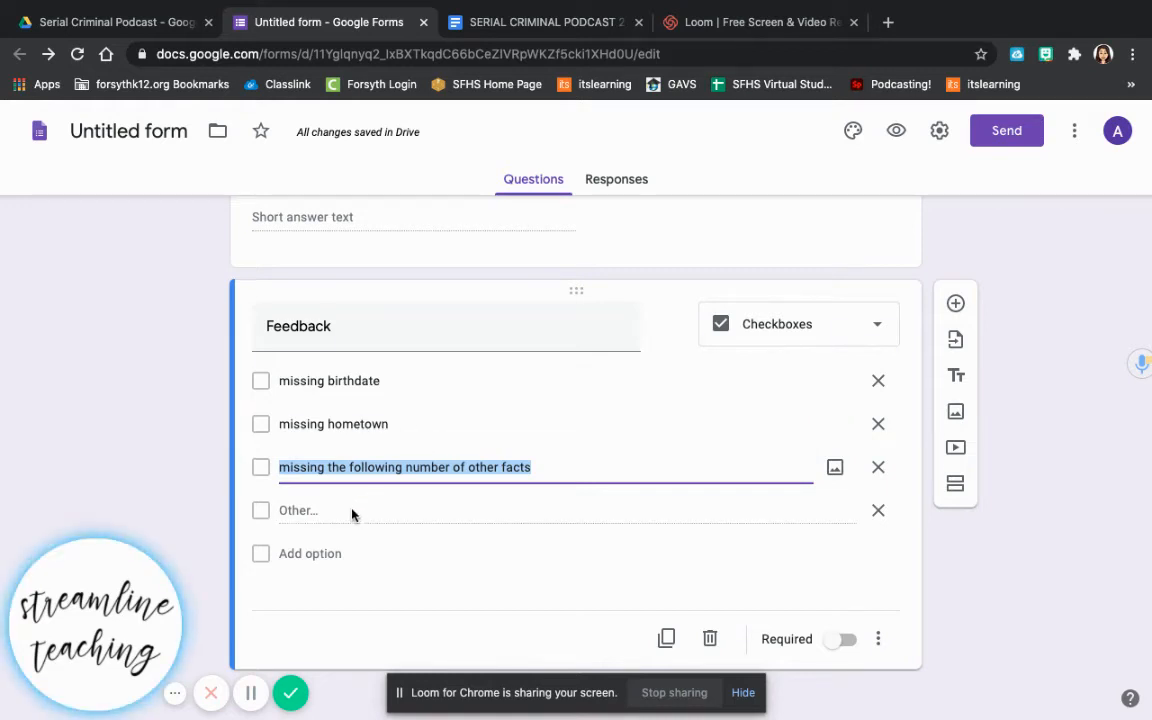
pyautogui.scroll(-1, 314, 512)
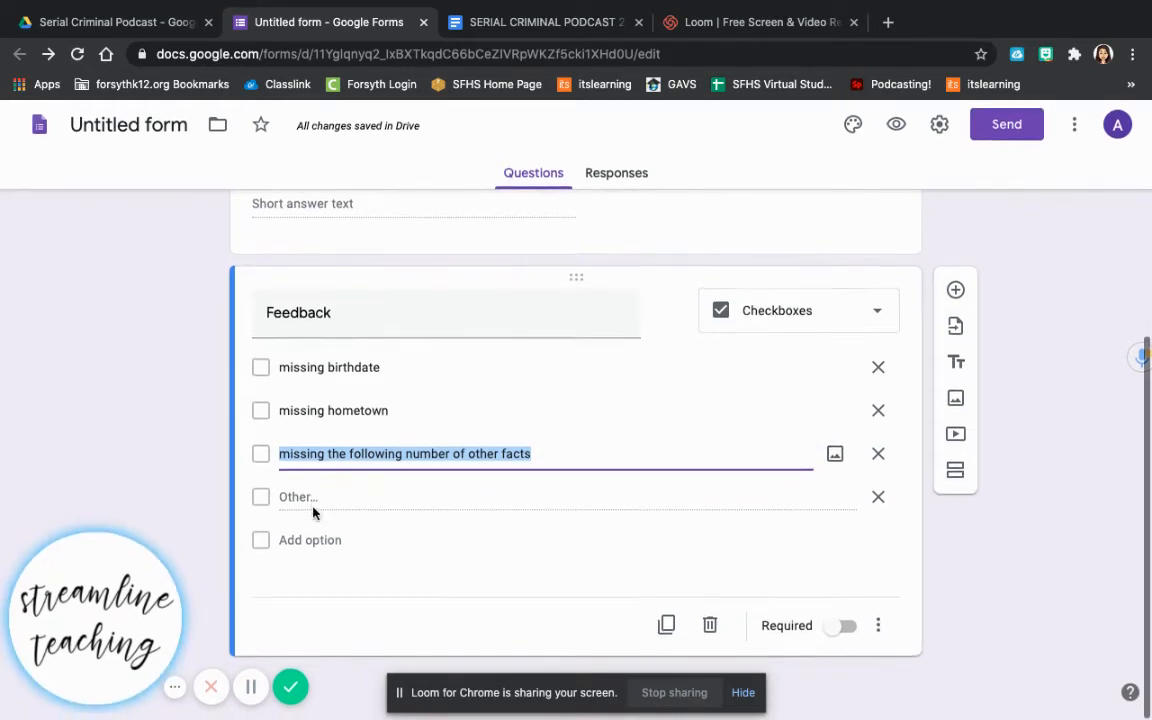
# Add a new question below Feedback and consult the Case Details criteria in the SERIAL CRIMINAL PODCAST 2 document.
pyautogui.click(956, 295)
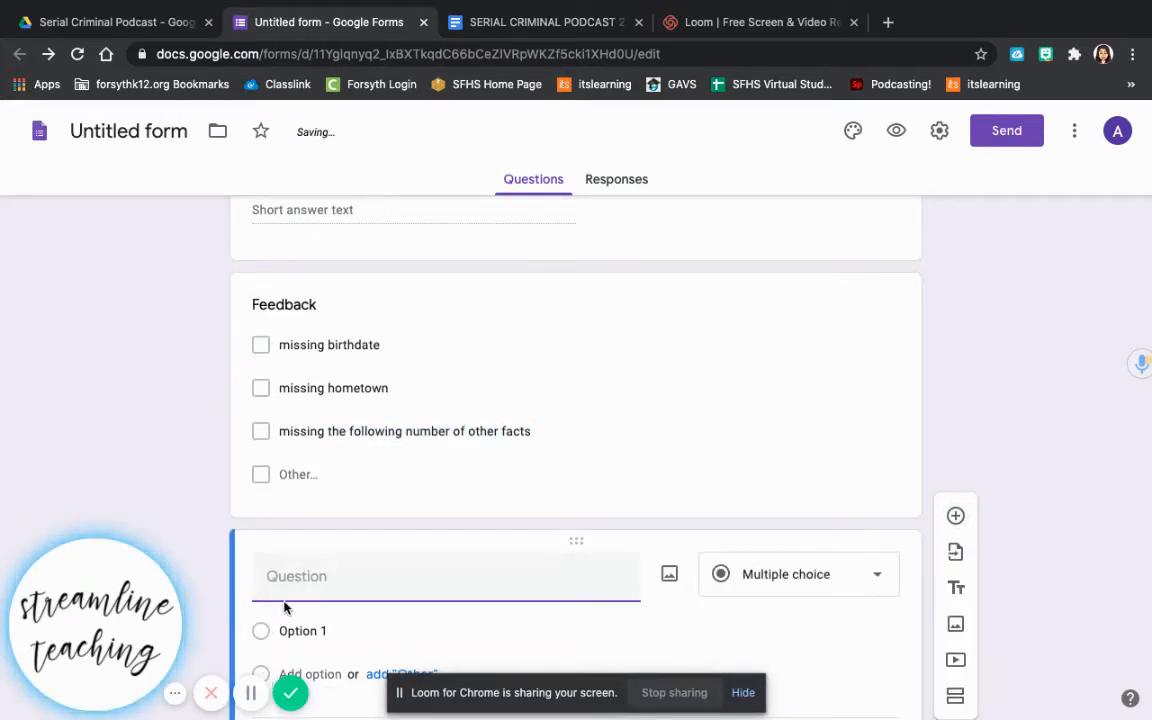
pyautogui.scroll(-1, 286, 605)
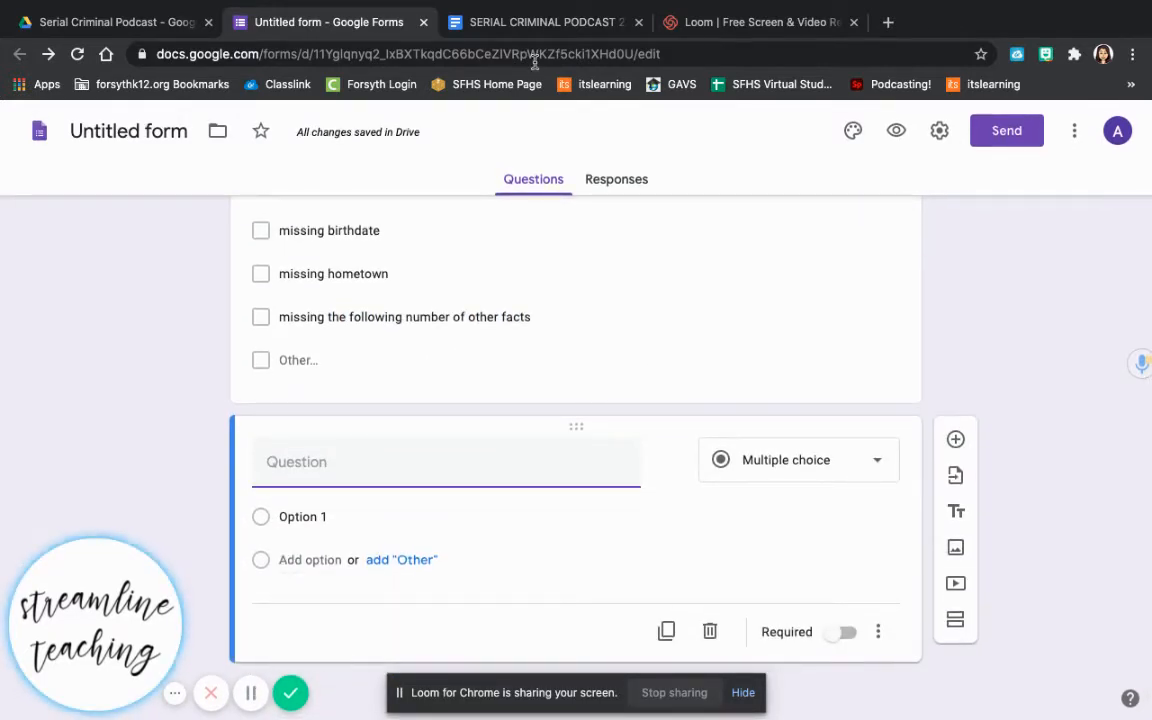
pyautogui.click(533, 20)
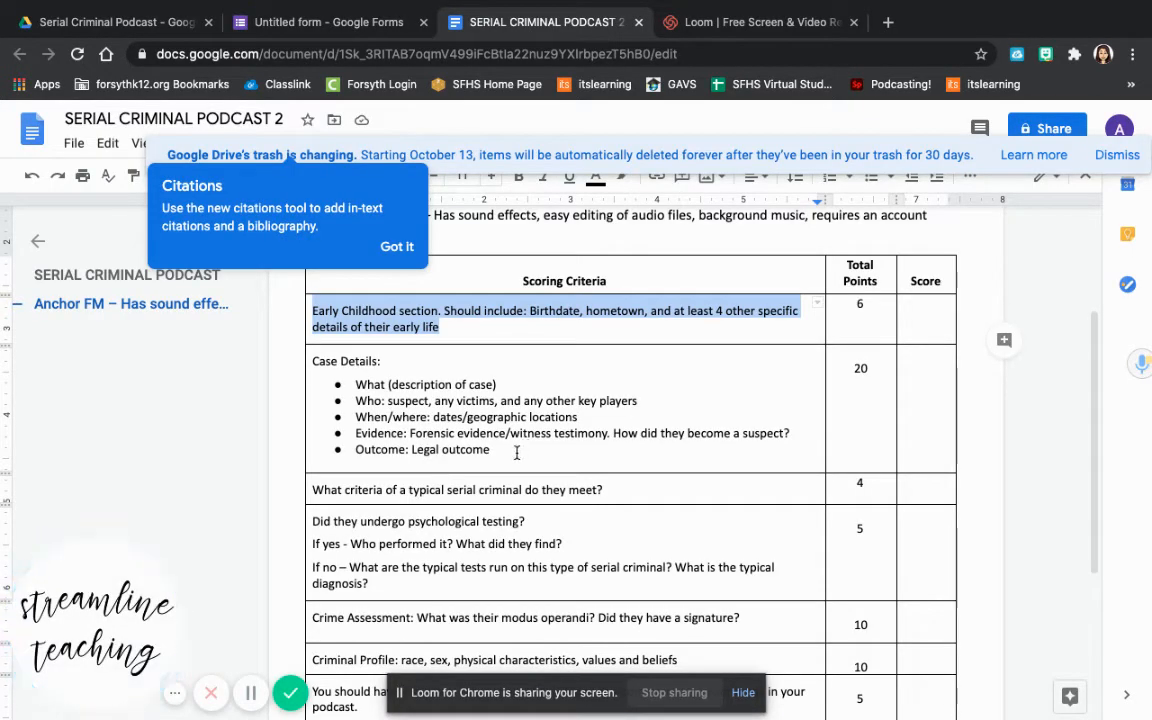
pyautogui.moveTo(500, 451); pyautogui.dragTo(317, 359)
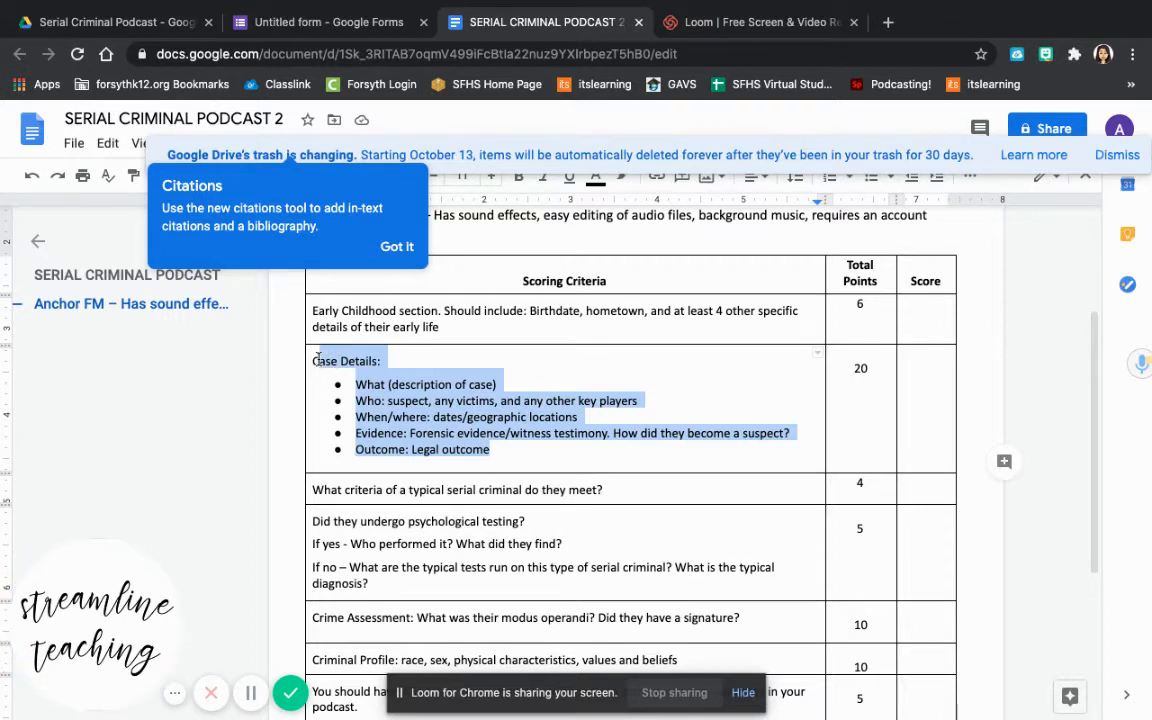
pyautogui.click(372, 380)
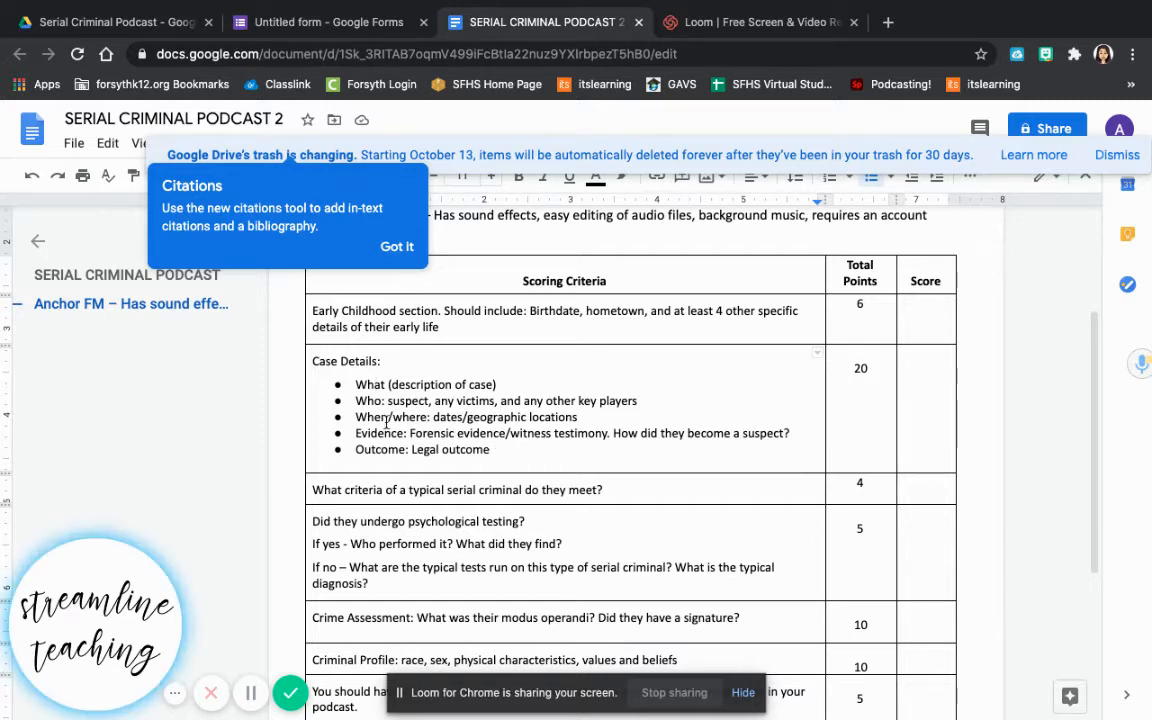
pyautogui.click(251, 692)
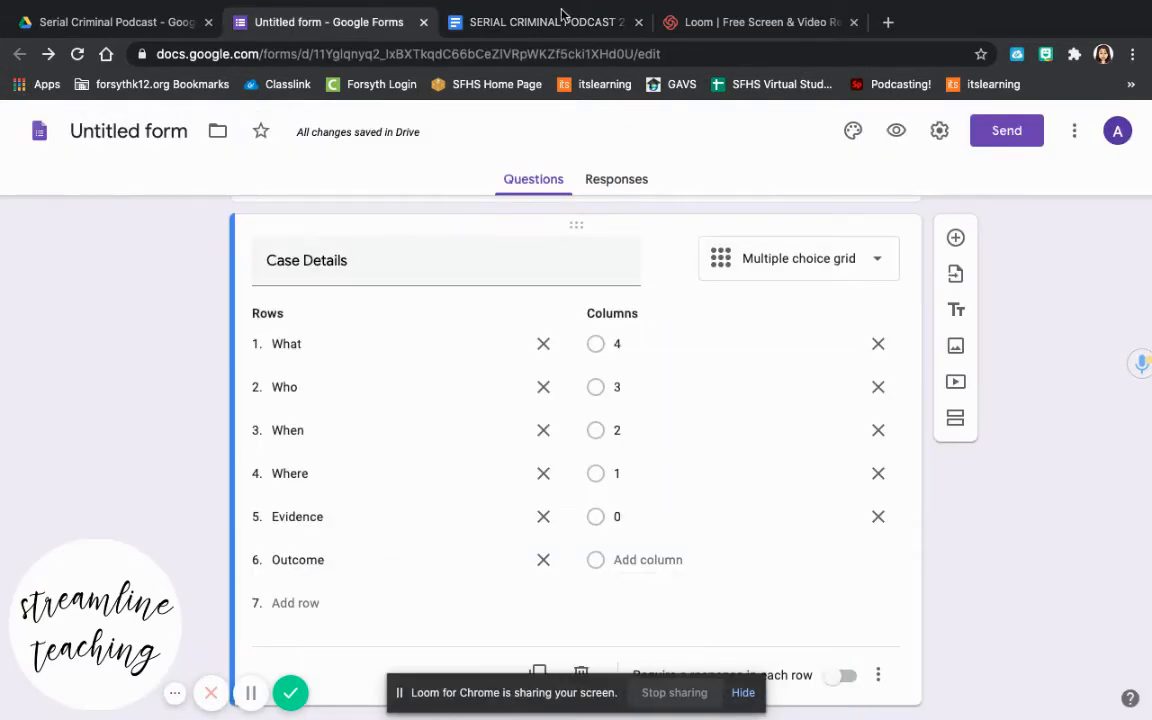
# Check the Case Details grid against the criteria in the SERIAL CRIMINAL PODCAST 2 document and return to the form.
pyautogui.click(548, 22)
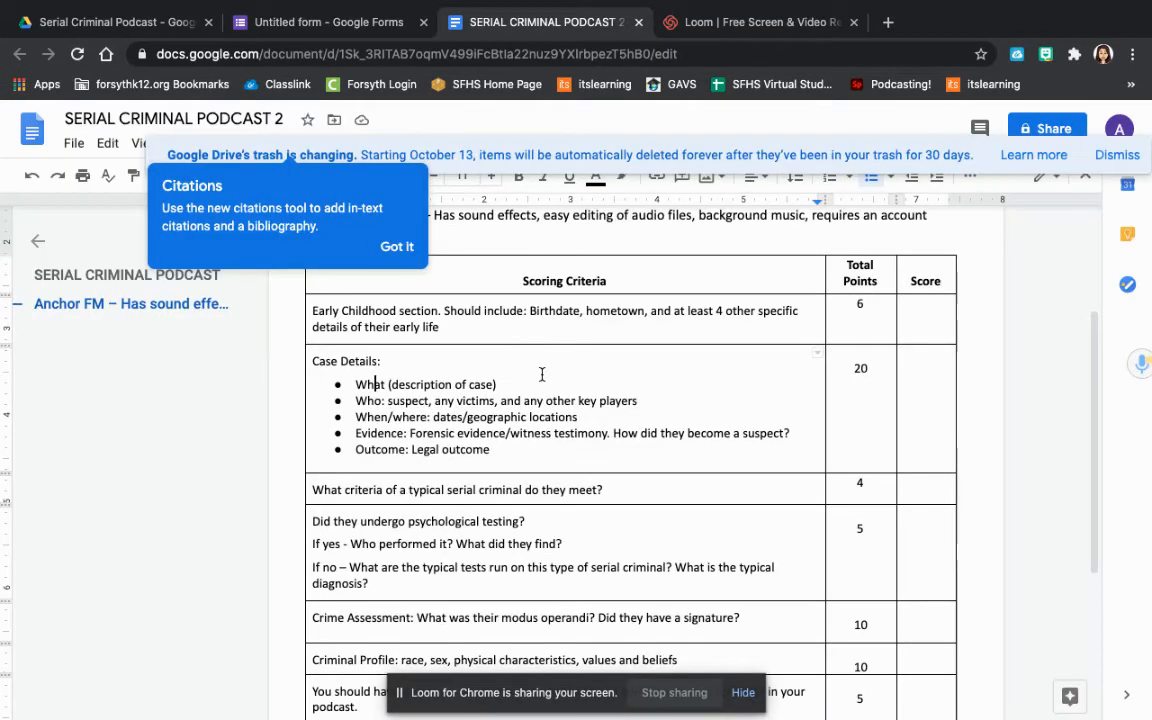
pyautogui.click(380, 388)
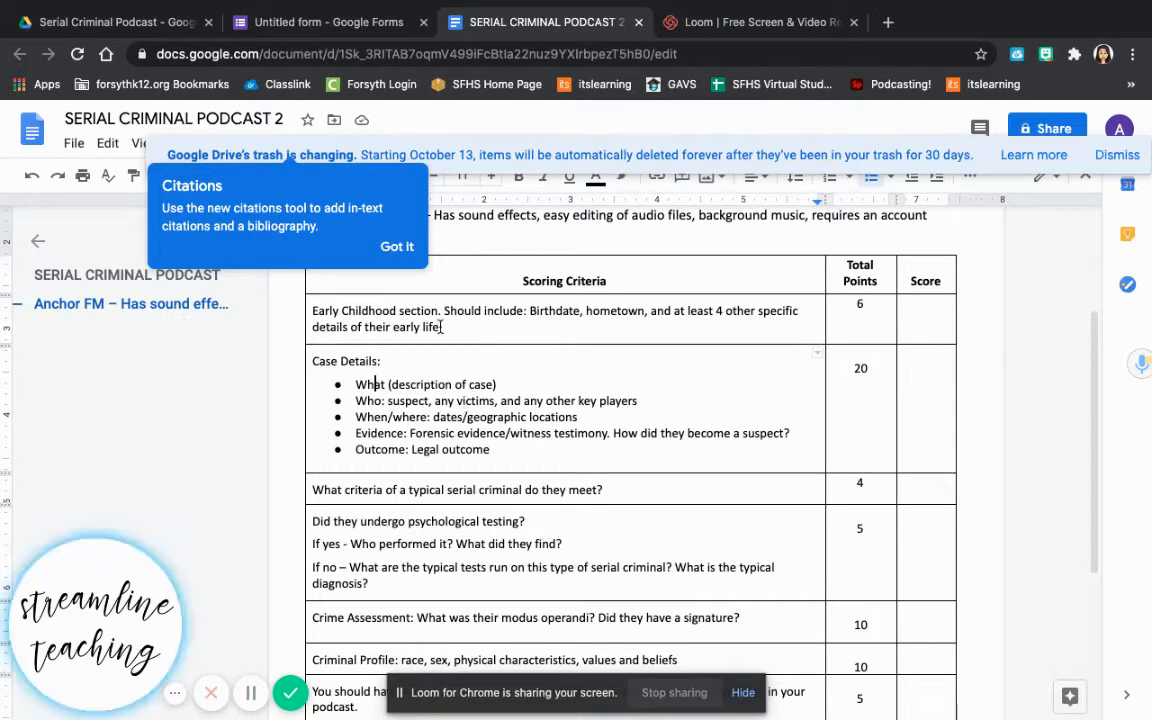
pyautogui.click(352, 33)
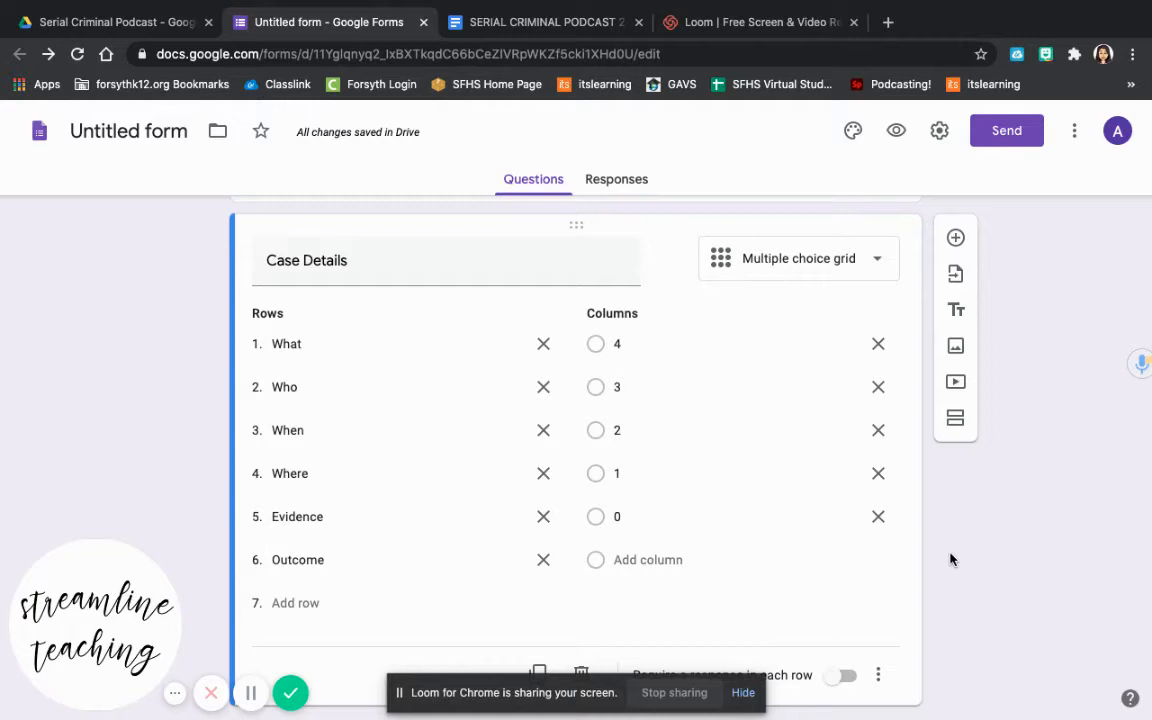
# Add a question titled "Feedback" below the Case Details grid and set its answer type to Checkboxes.
pyautogui.scroll(-1, 666, 278)
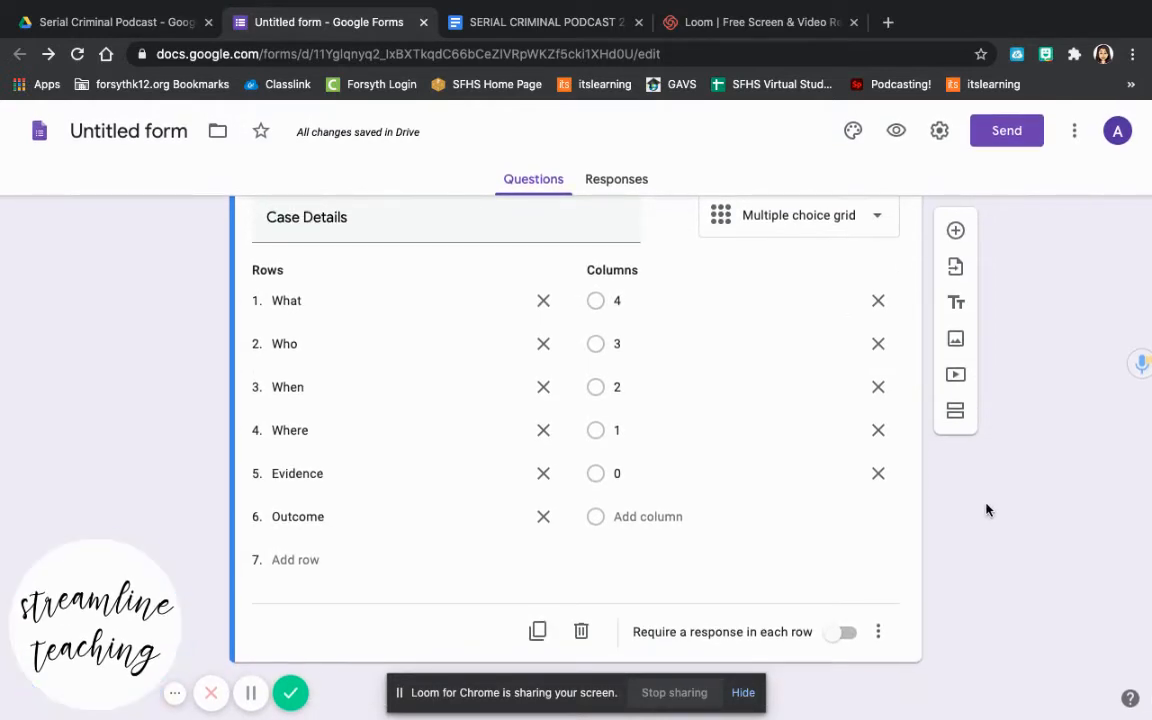
pyautogui.click(955, 231)
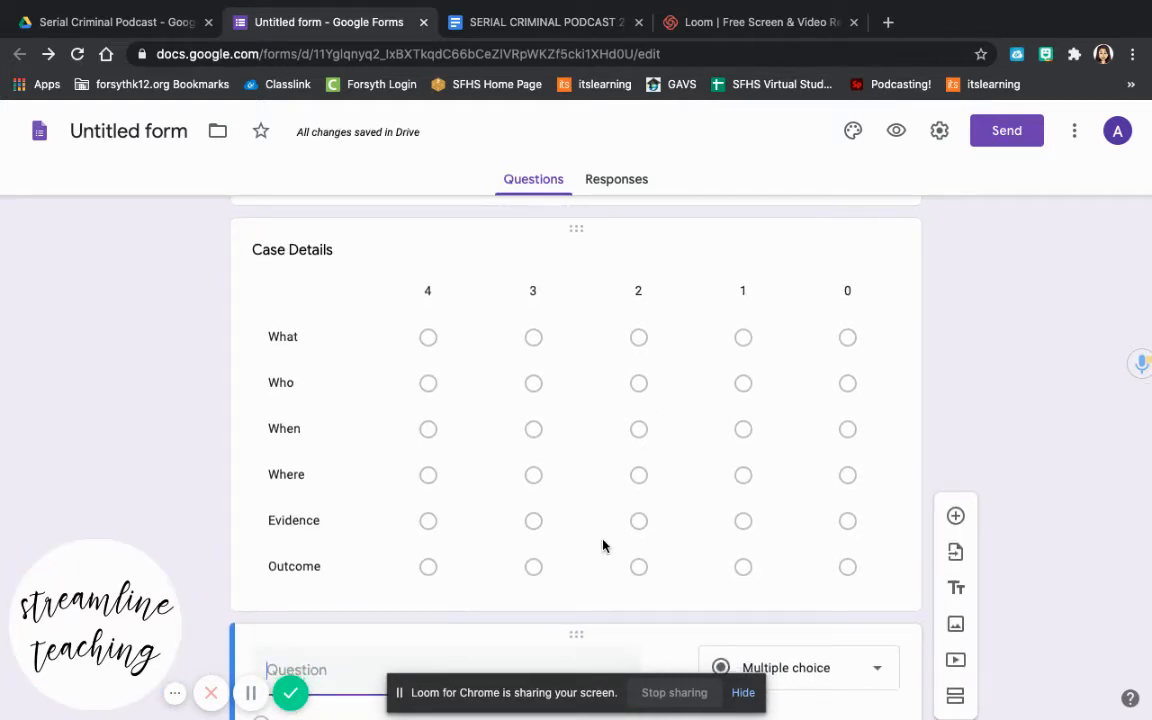
pyautogui.scroll(-3, 603, 545)
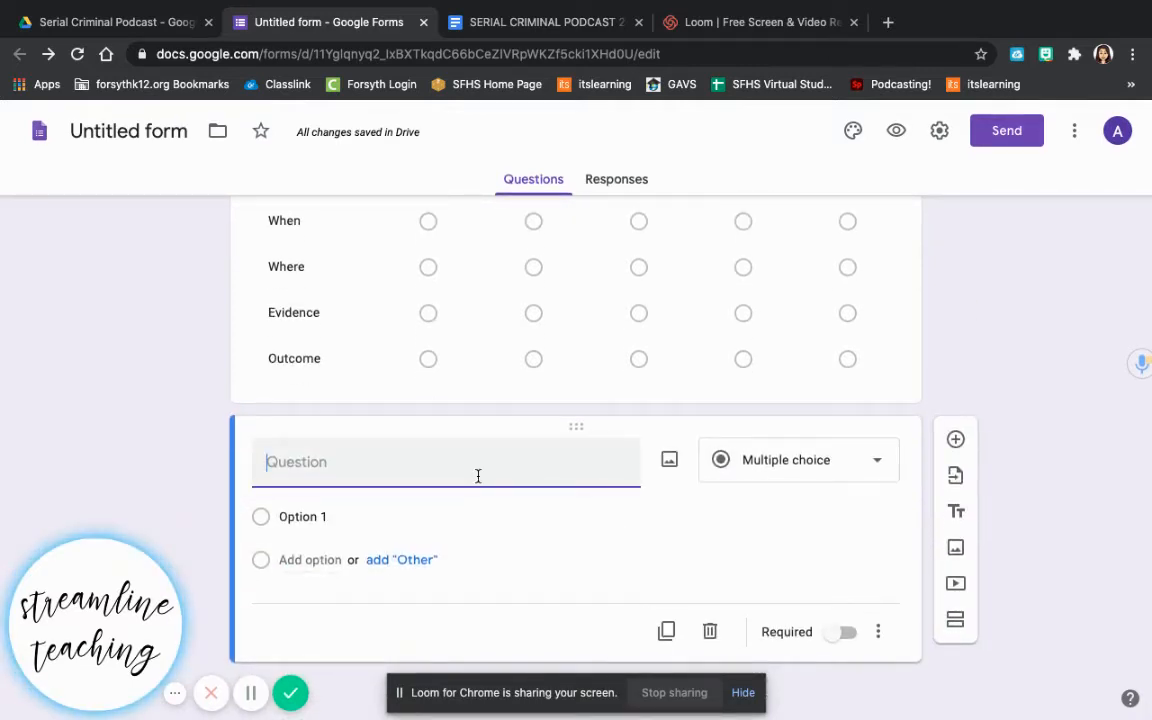
pyautogui.write('F')
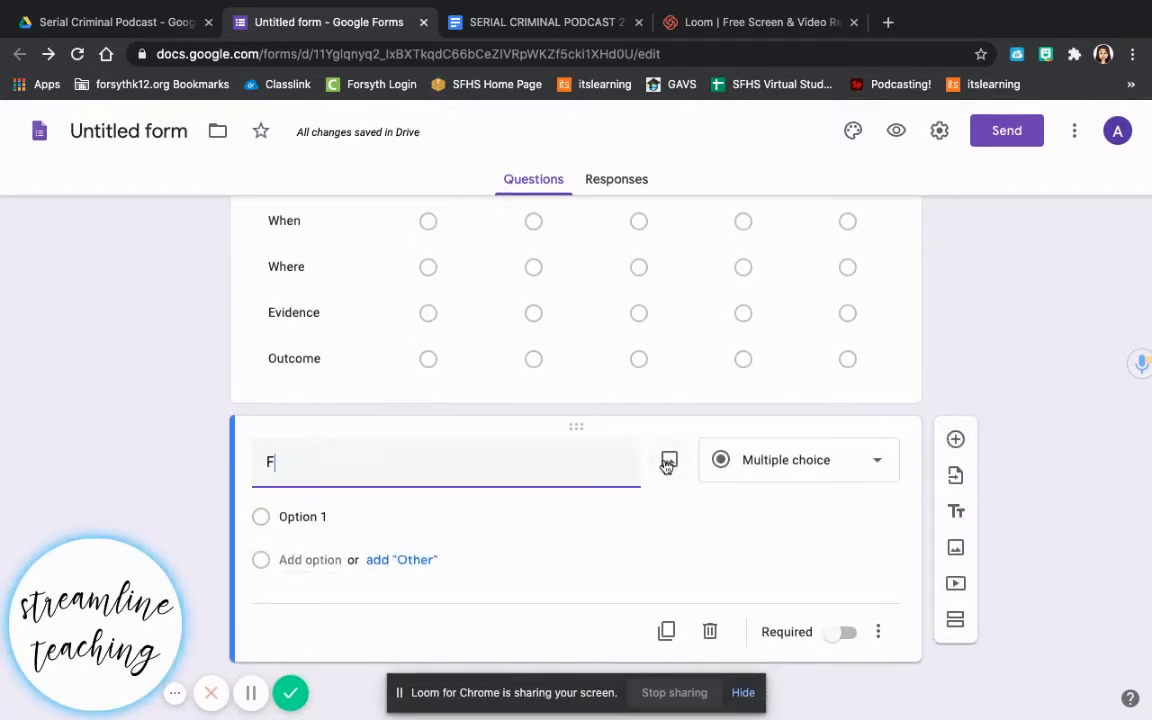
pyautogui.write('ee')
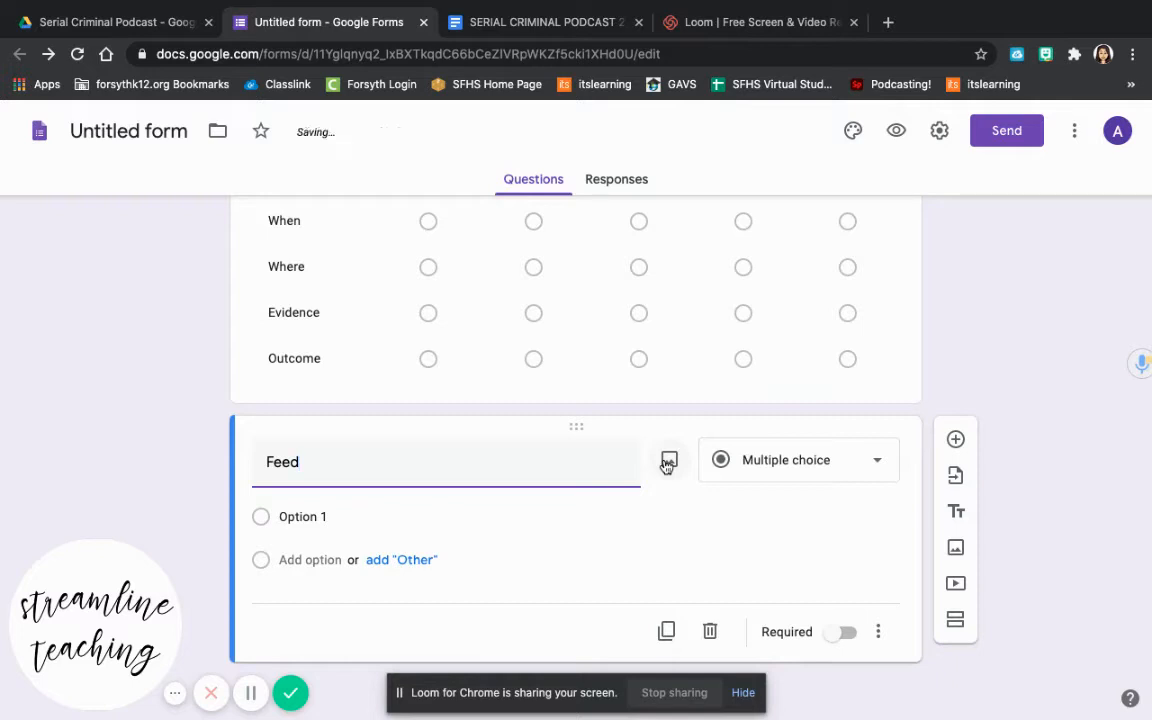
pyautogui.write('dback')
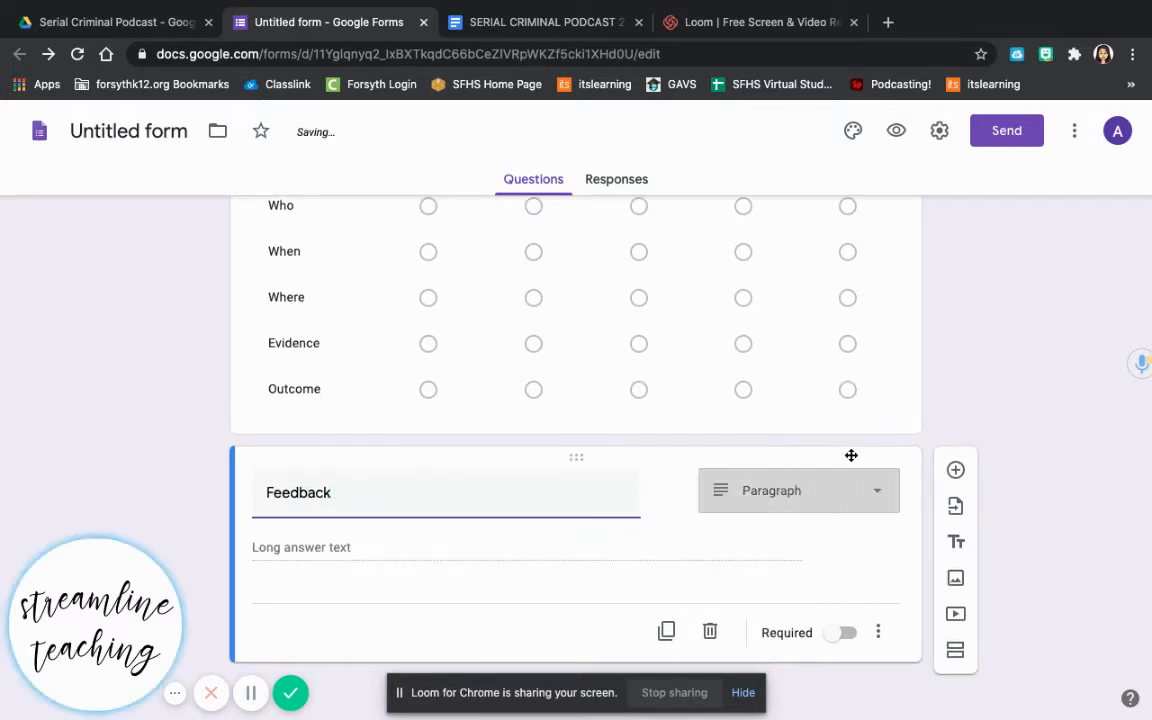
pyautogui.click(836, 495)
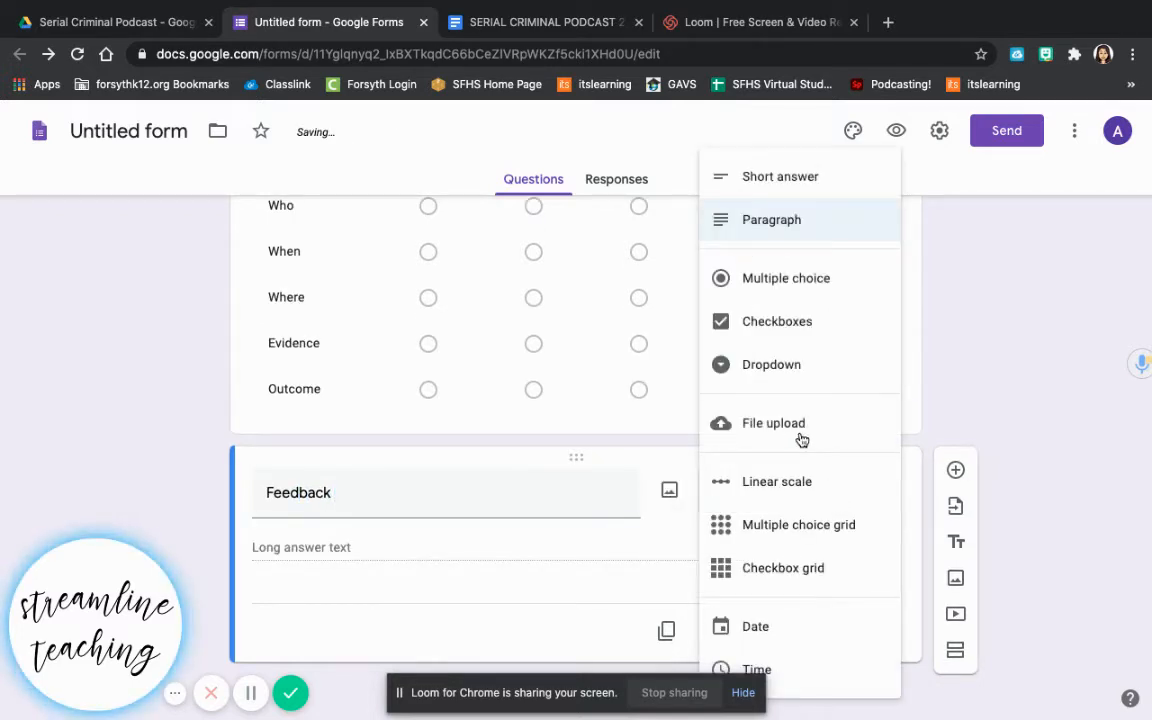
pyautogui.click(784, 334)
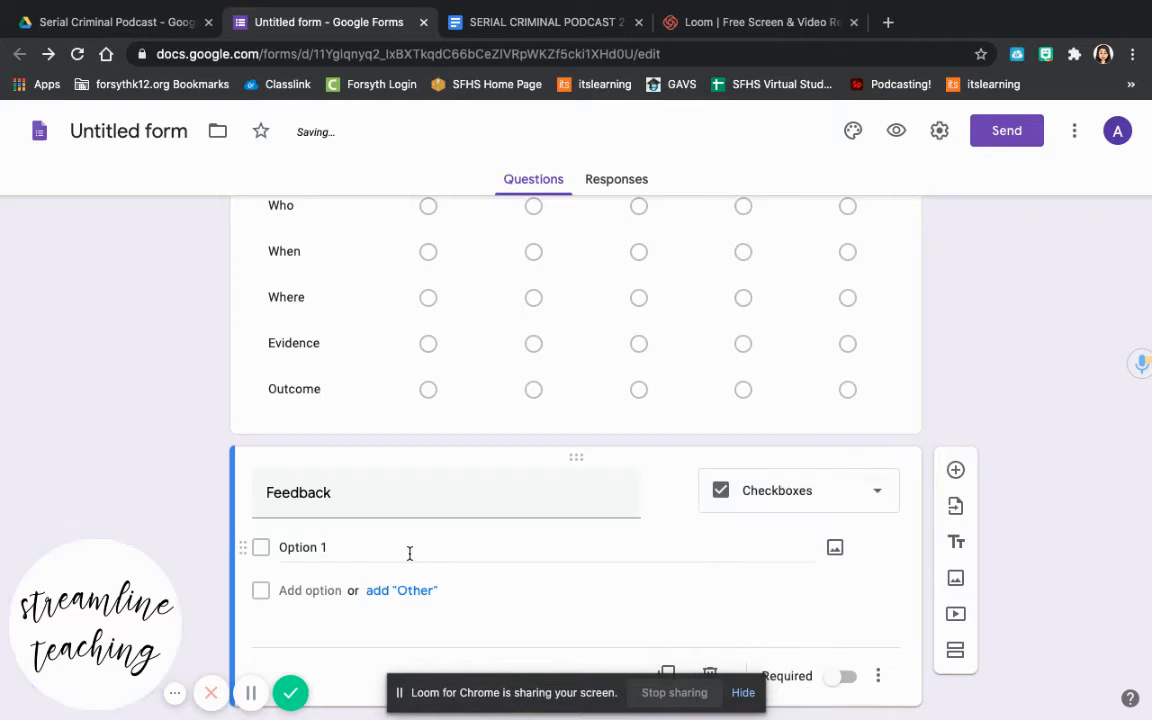
# Review the form's Student Name, Early Childhood, first Feedback and Case Details questions.
pyautogui.scroll(10, 409, 553)
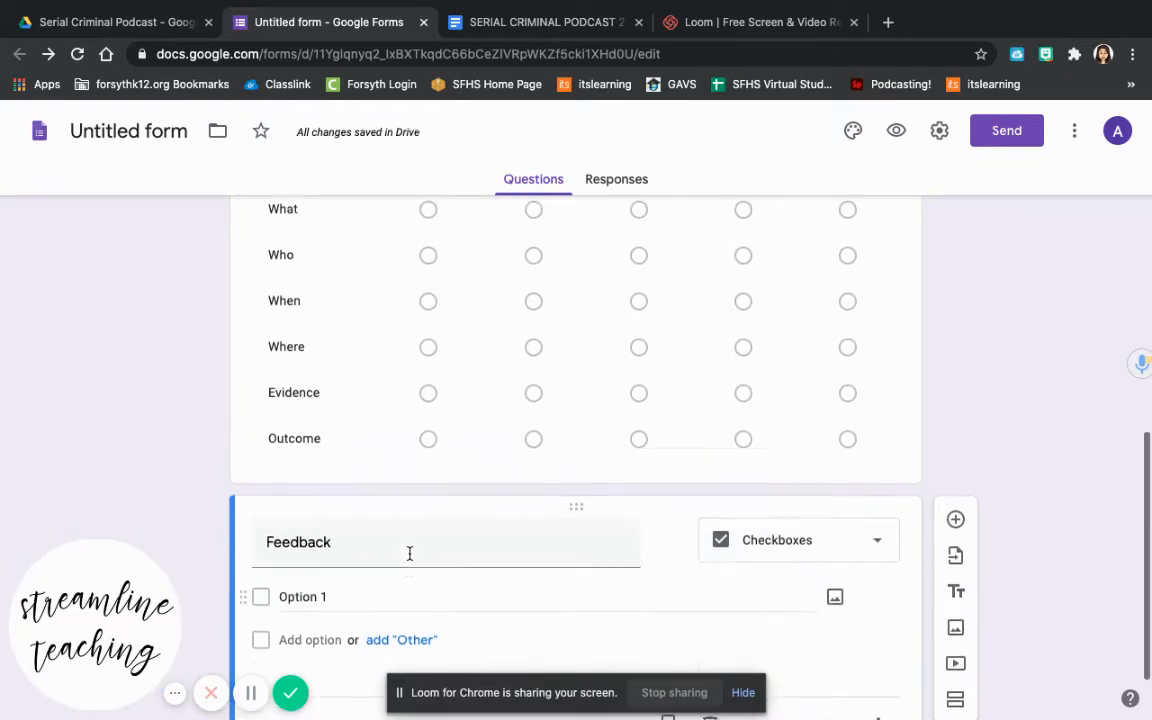
pyautogui.scroll(3, 409, 553)
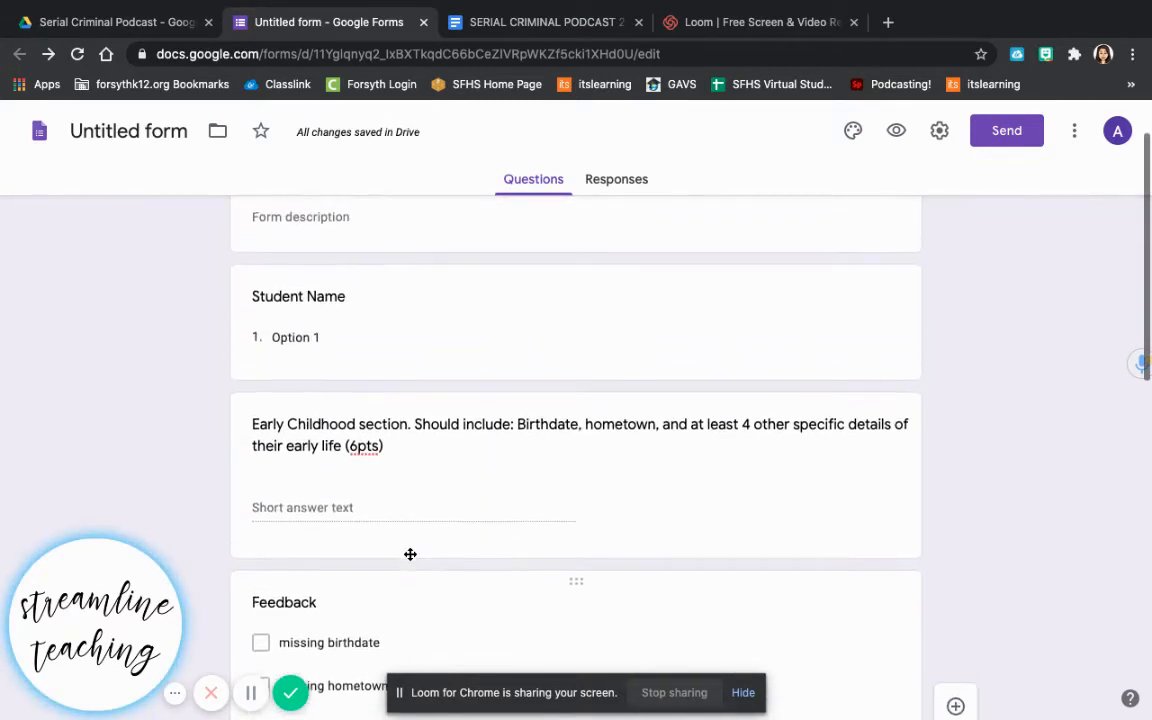
pyautogui.scroll(-2, 409, 557)
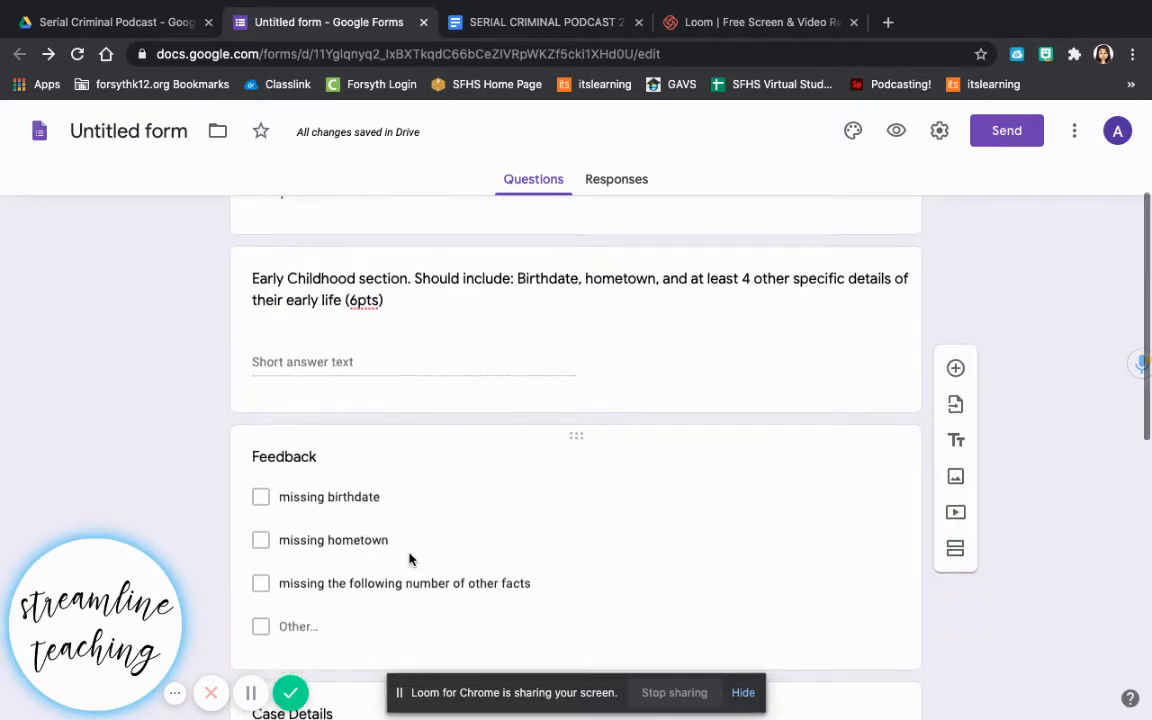
pyautogui.scroll(2, 409, 557)
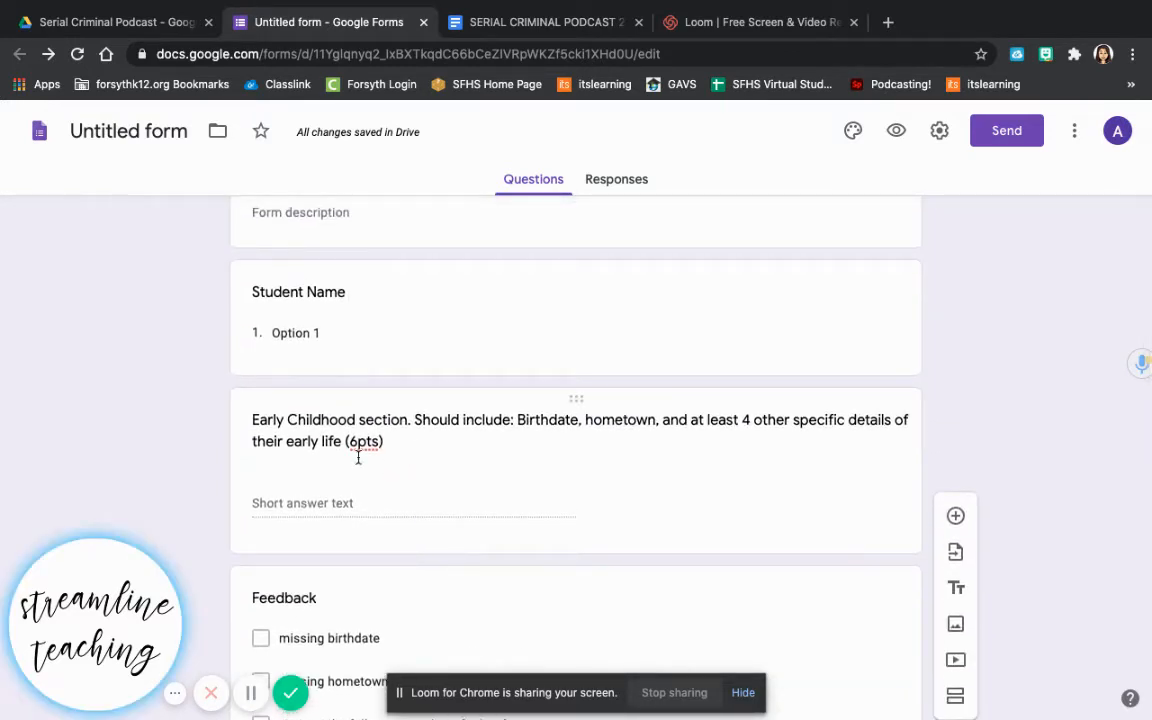
pyautogui.scroll(-1, 355, 460)
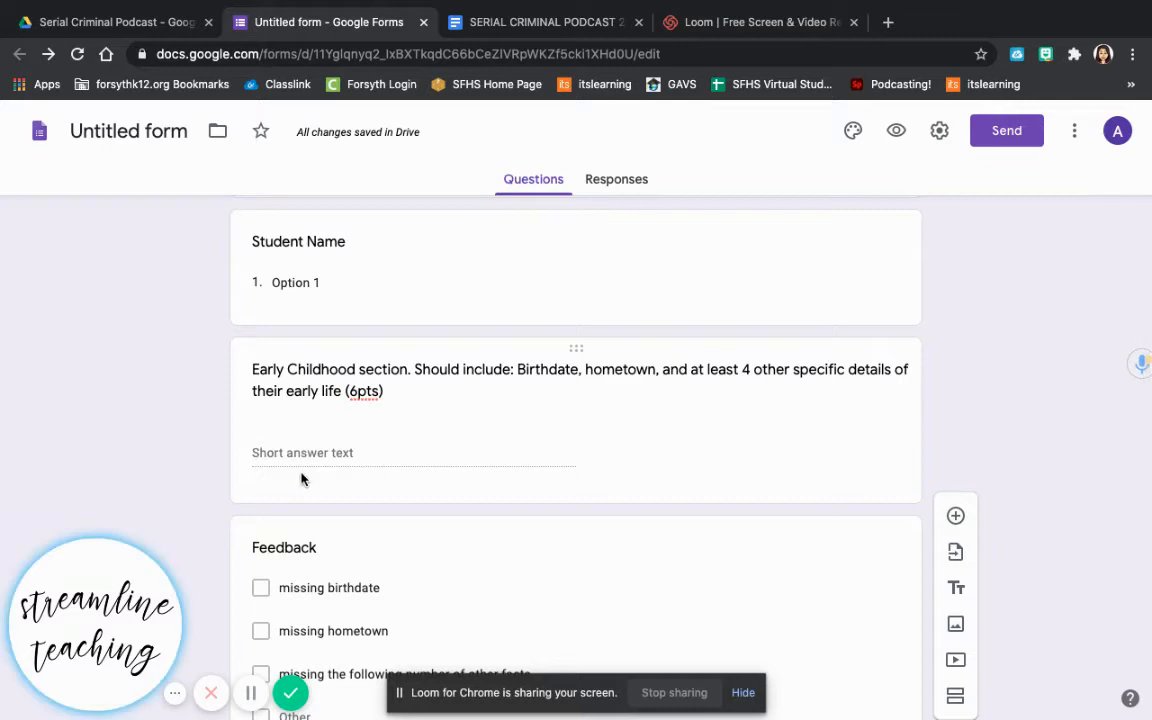
pyautogui.scroll(-3, 303, 479)
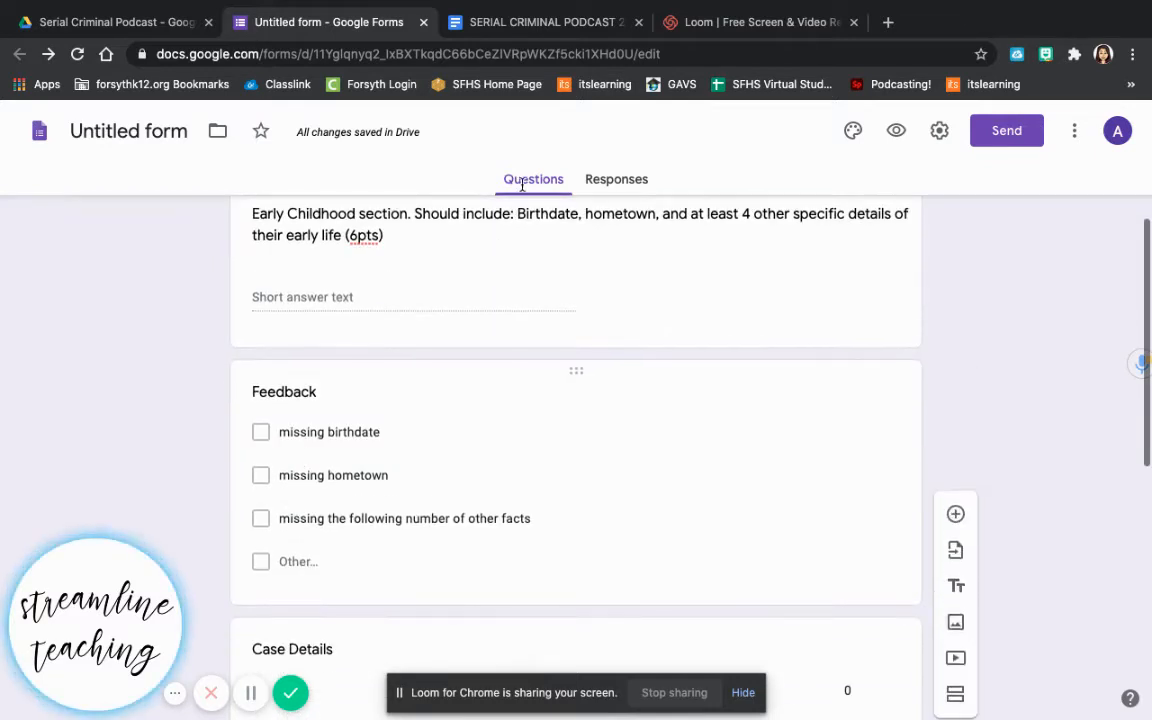
# Compare the Early Childhood feedback checkboxes with the Case Details grid and return to the Feedback question below the grid.
pyautogui.scroll(-5, 378, 268)
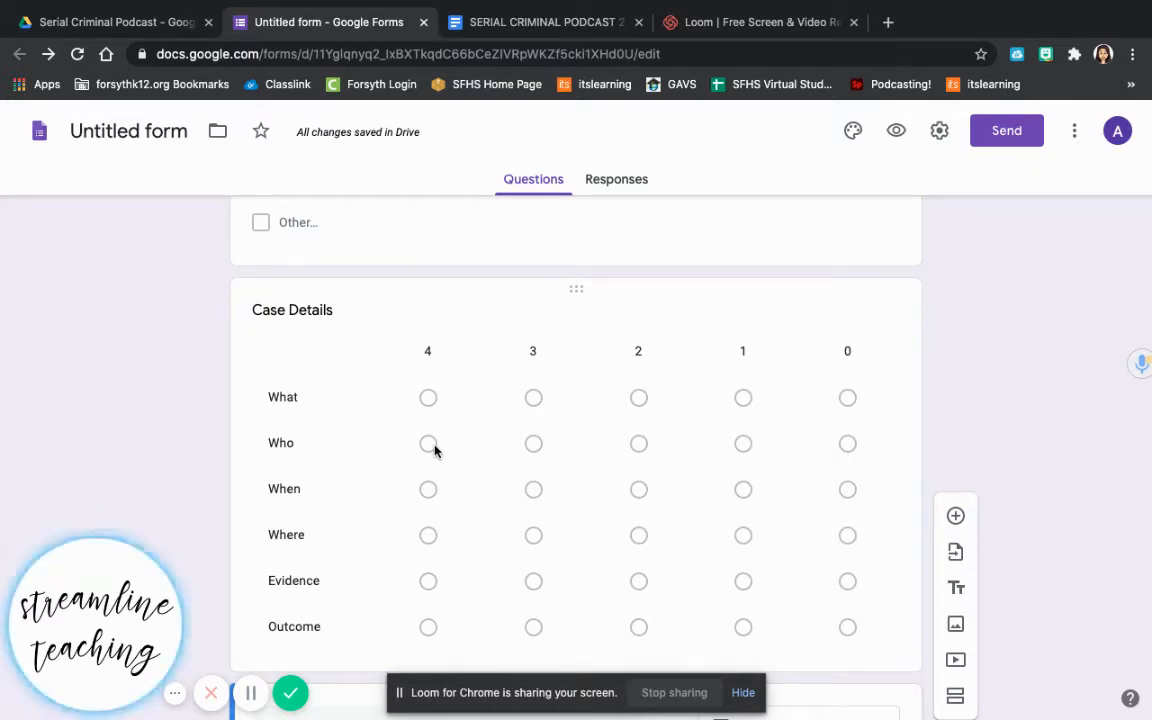
pyautogui.scroll(10, 435, 446)
pyautogui.scroll(2, 435, 446)
pyautogui.scroll(-4, 432, 450)
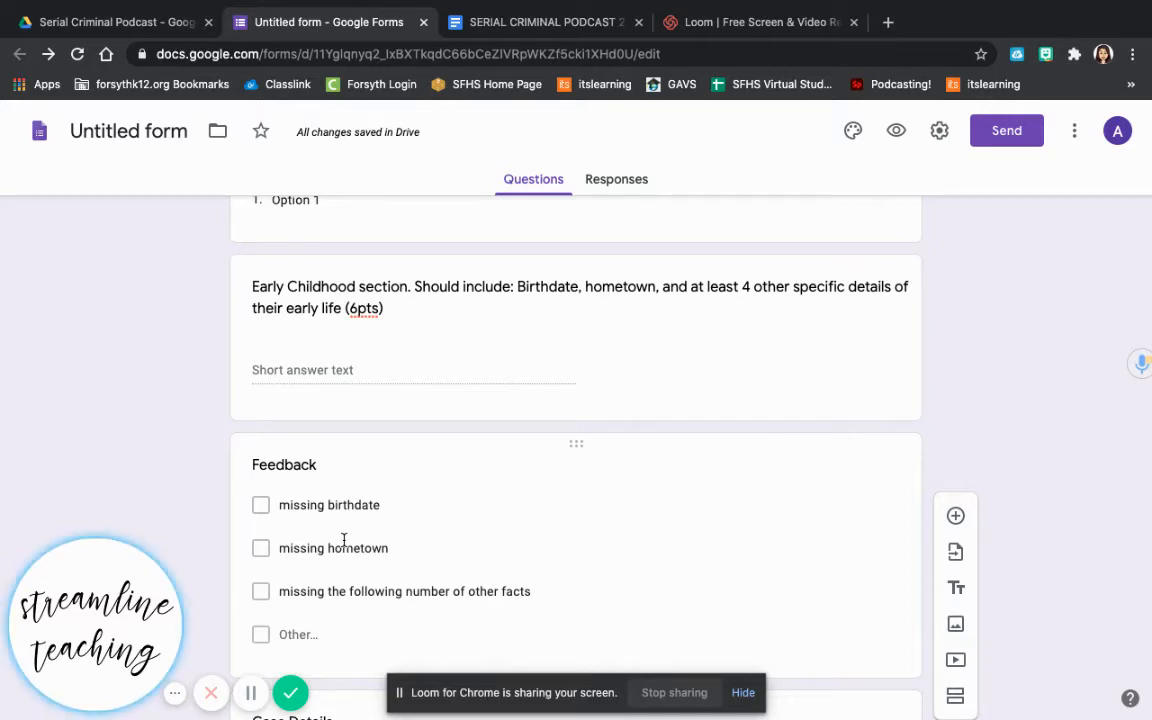
pyautogui.scroll(-4, 343, 542)
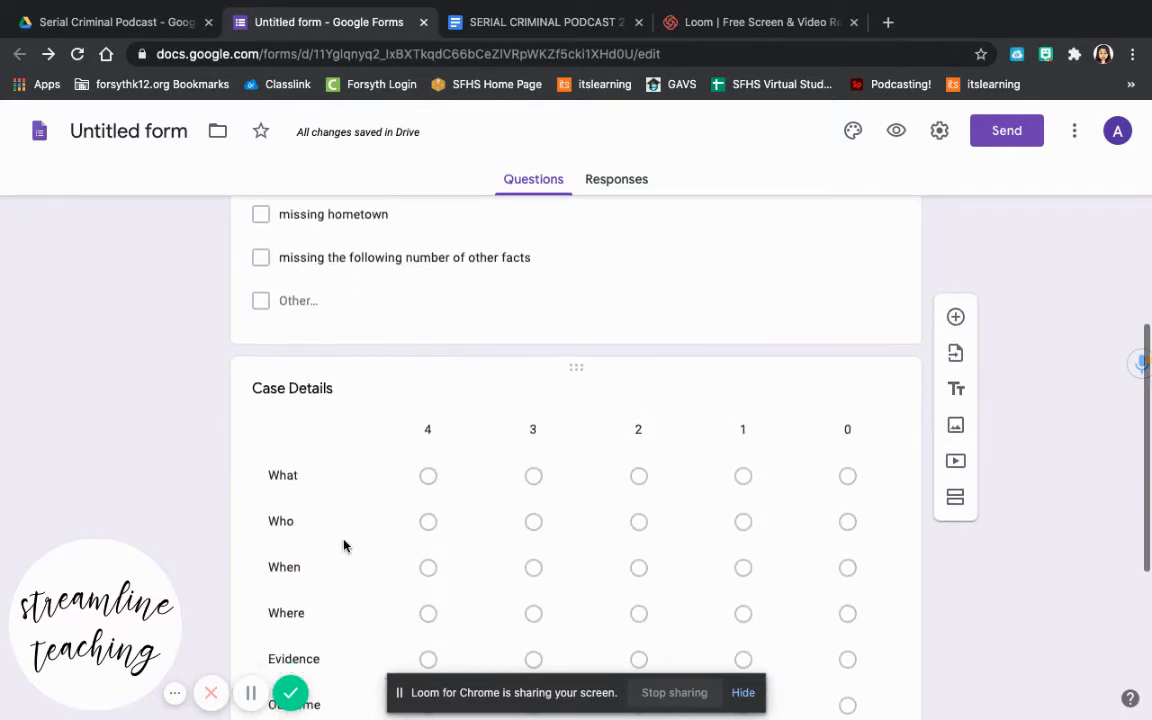
pyautogui.scroll(-4, 343, 545)
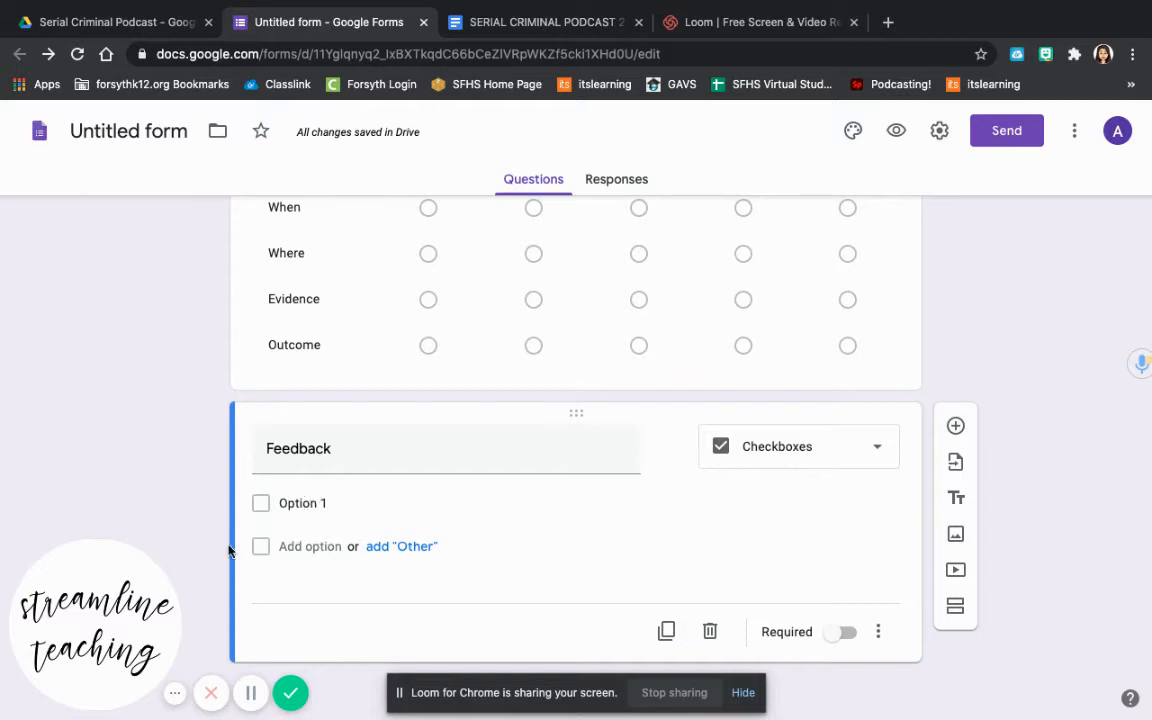
pyautogui.click(251, 692)
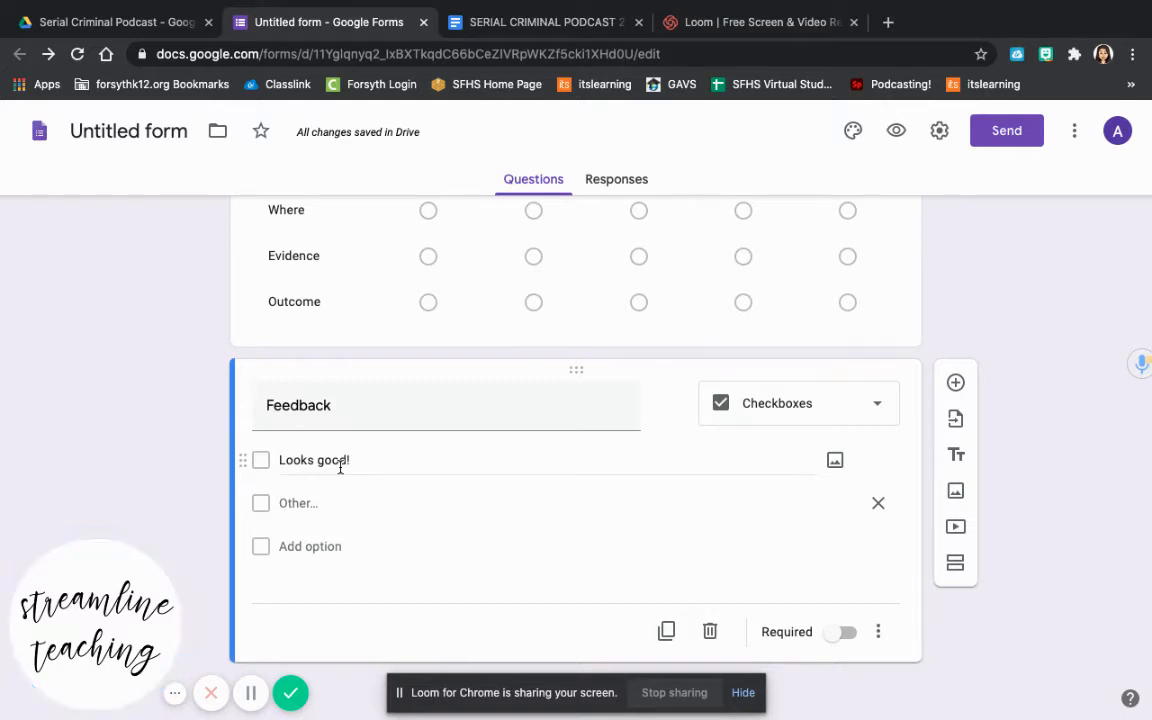
# Check the Case Details rows against the "Looks good!" and "Other" choices in the Feedback question beneath them.
pyautogui.scroll(3, 340, 467)
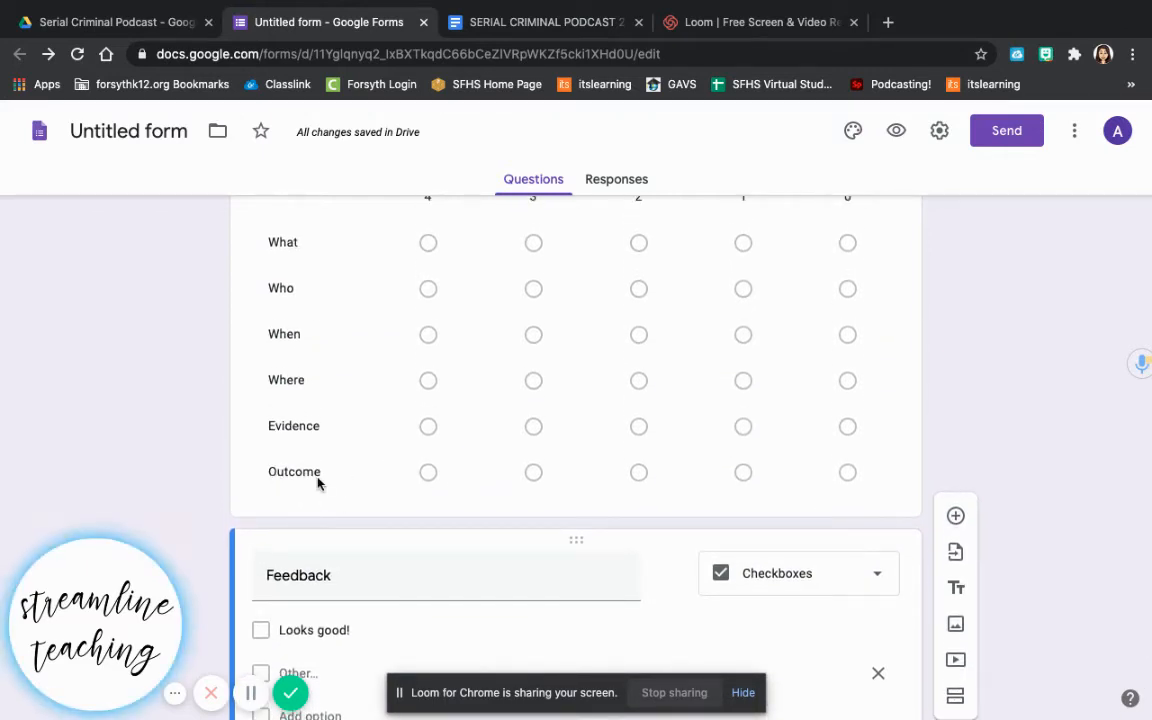
pyautogui.scroll(-1, 318, 484)
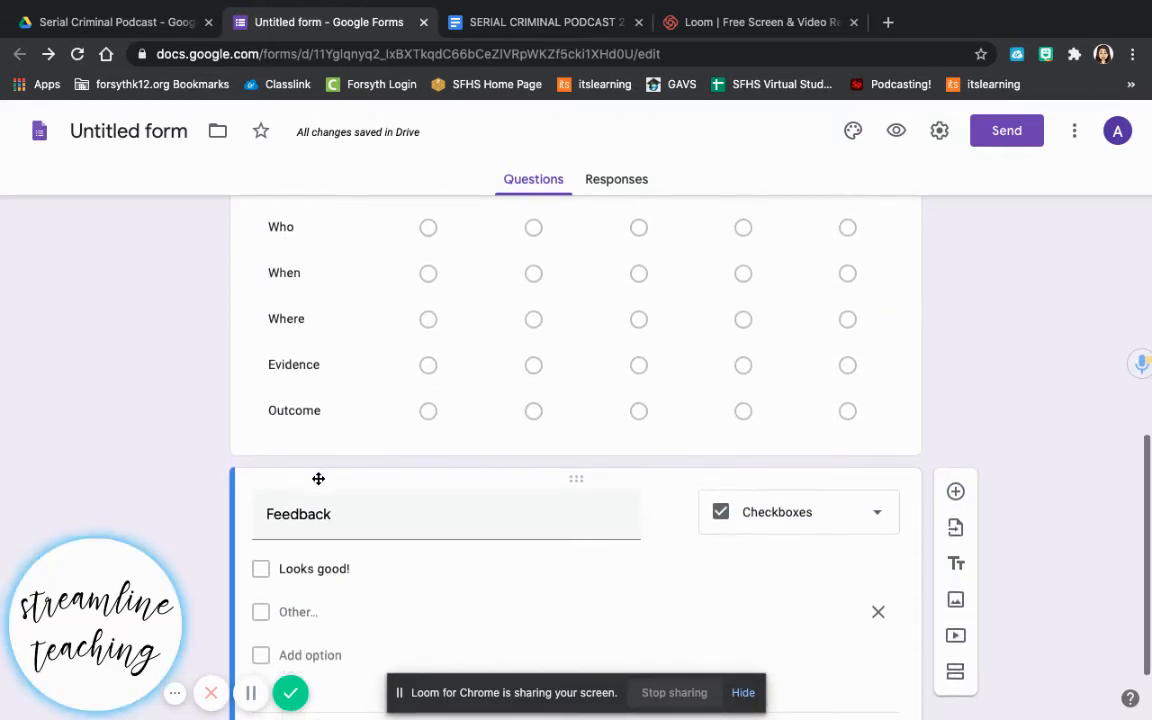
pyautogui.scroll(-2, 318, 479)
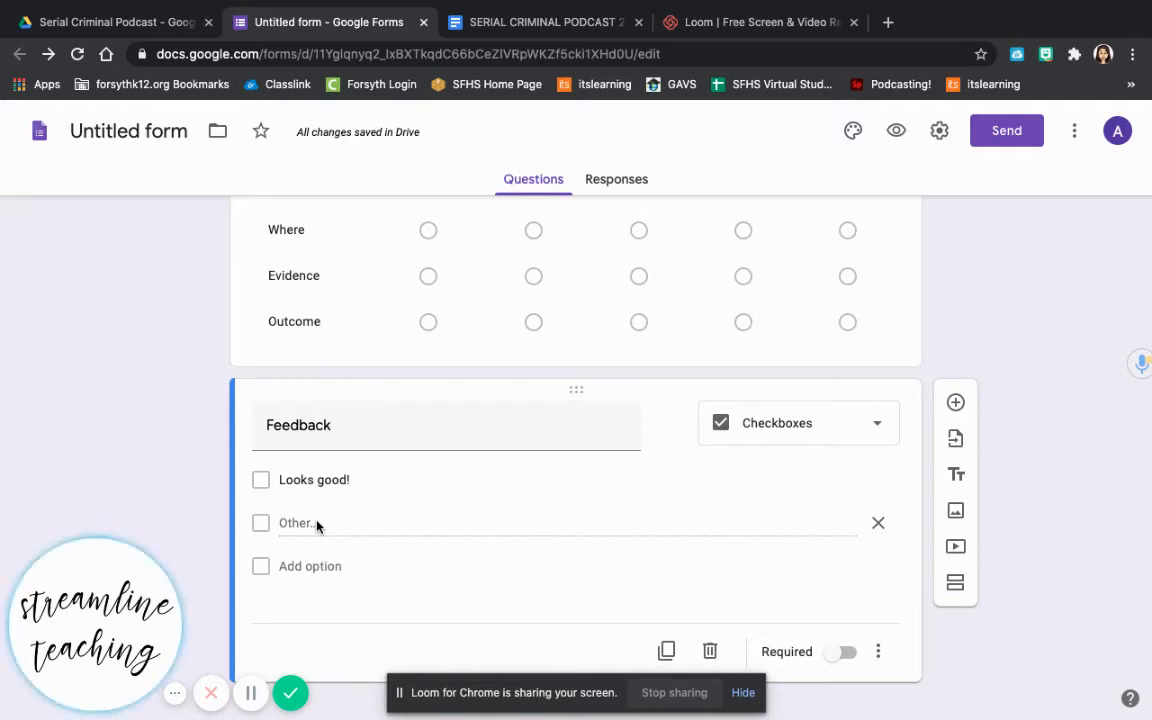
pyautogui.click(246, 703)
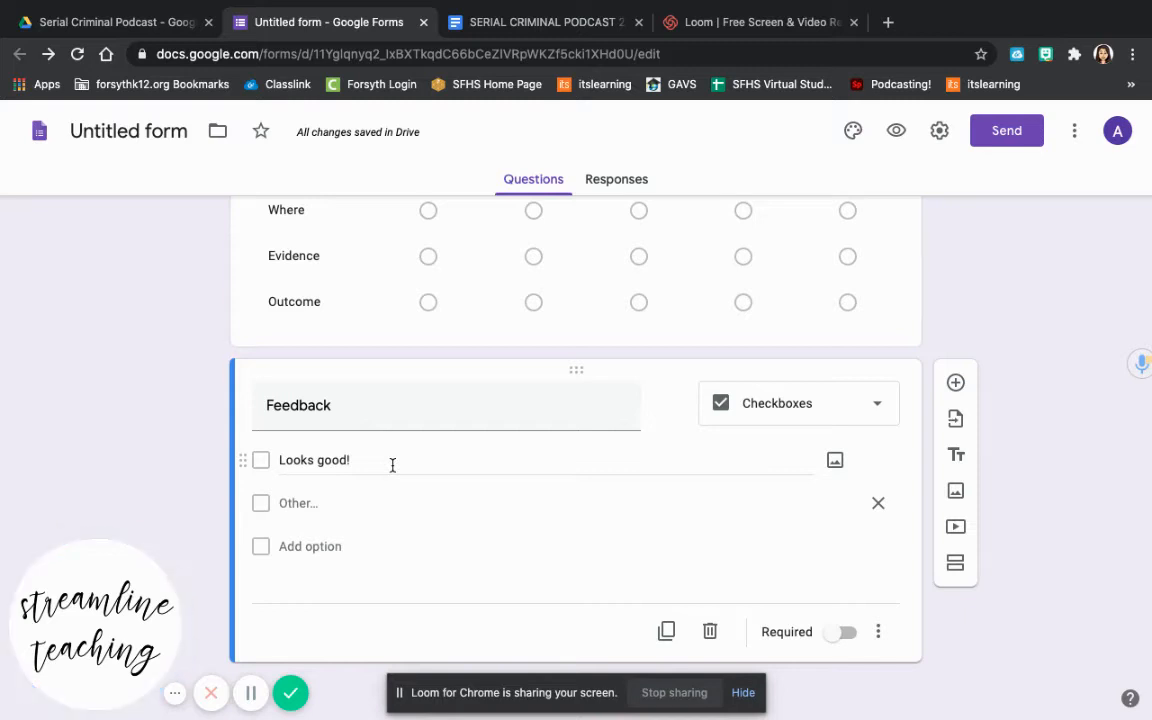
pyautogui.scroll(4, 392, 465)
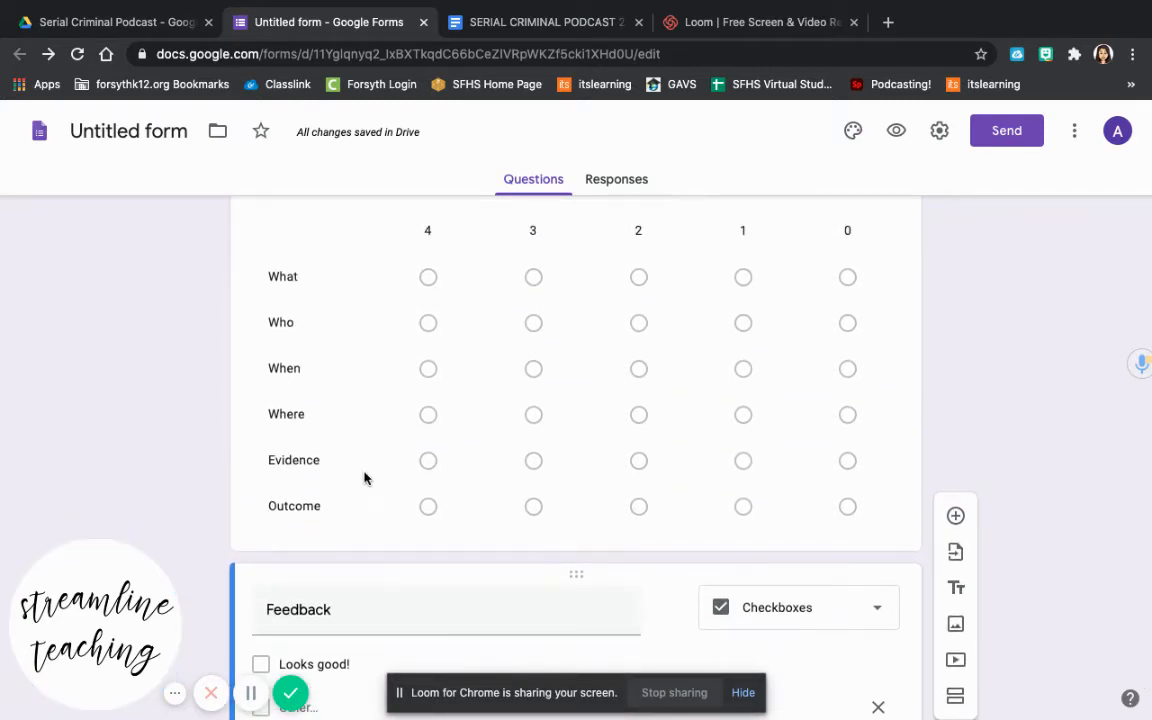
pyautogui.scroll(-4, 364, 478)
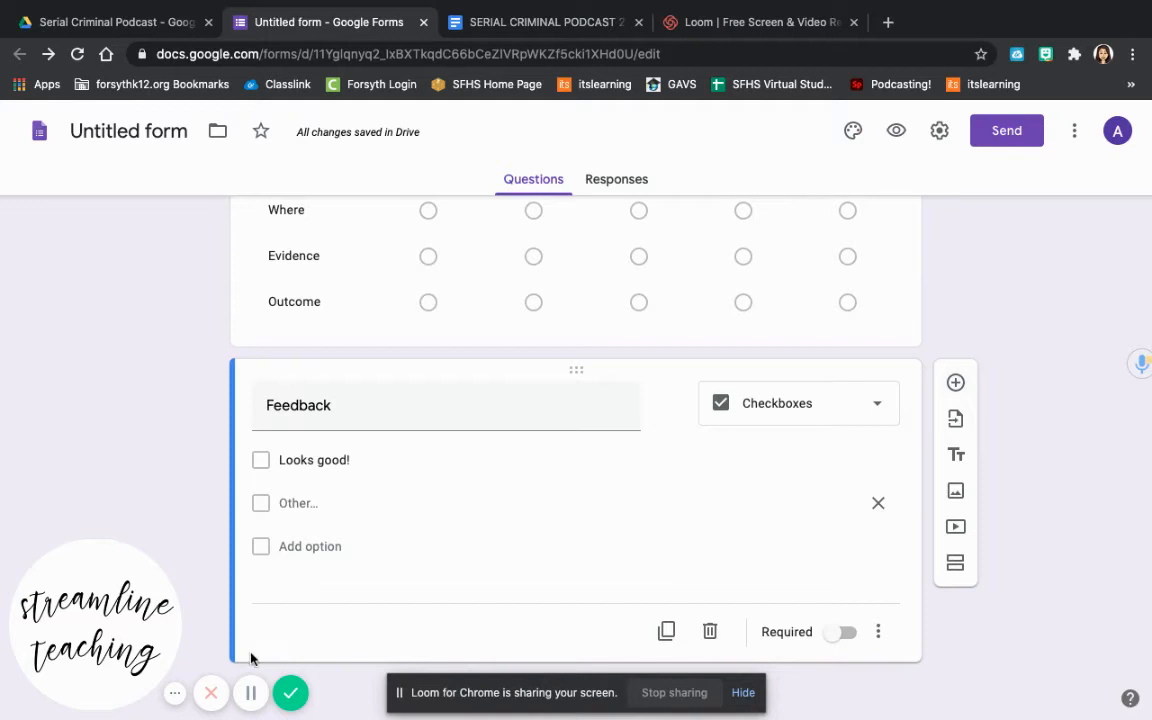
# Make the "What criteria of a typical serial criminal do they meet? (4pts)" question required.
pyautogui.click(251, 693)
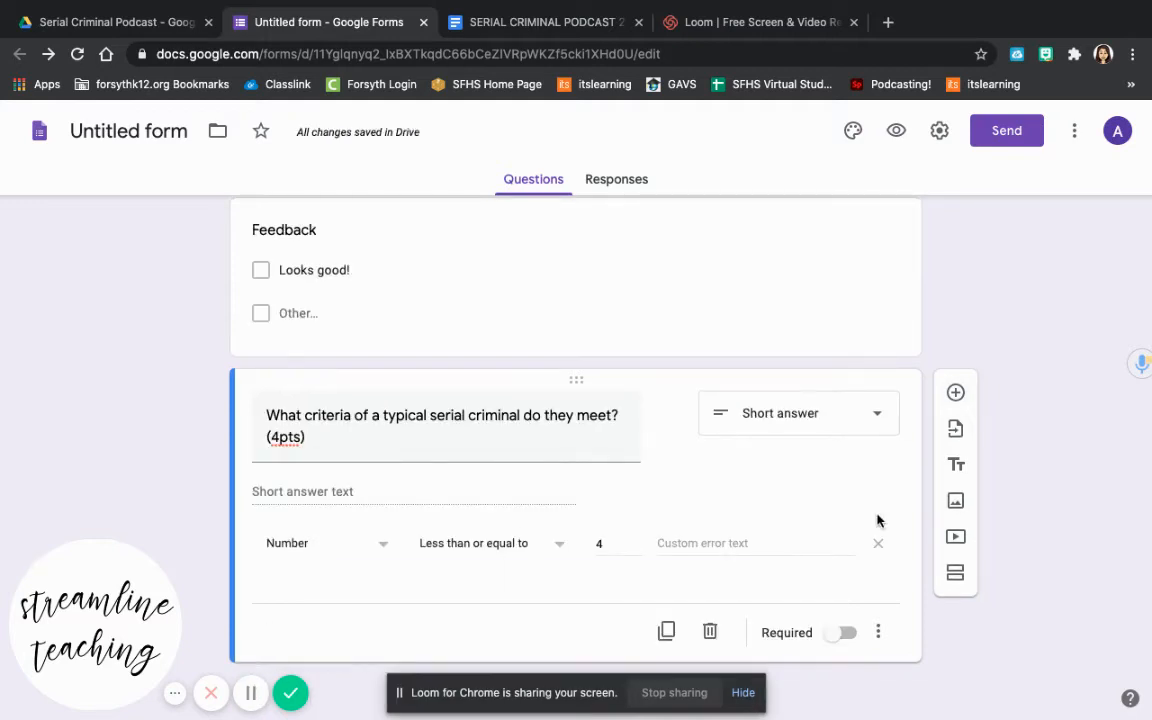
pyautogui.click(840, 634)
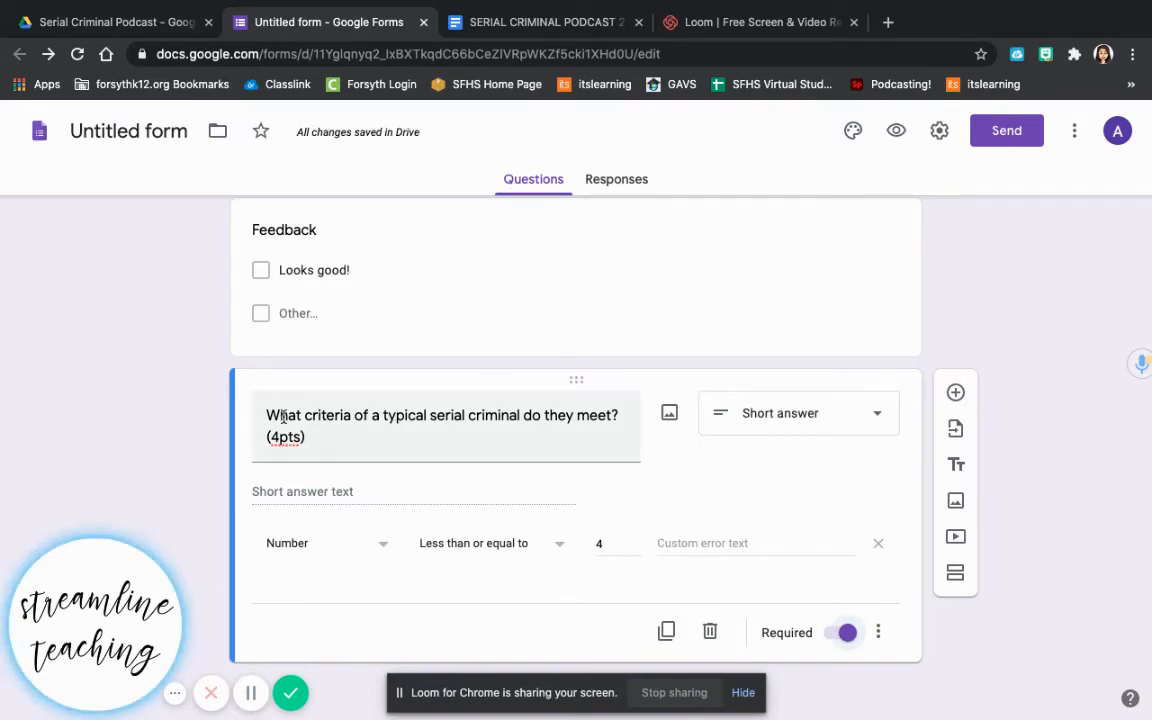
pyautogui.click(252, 693)
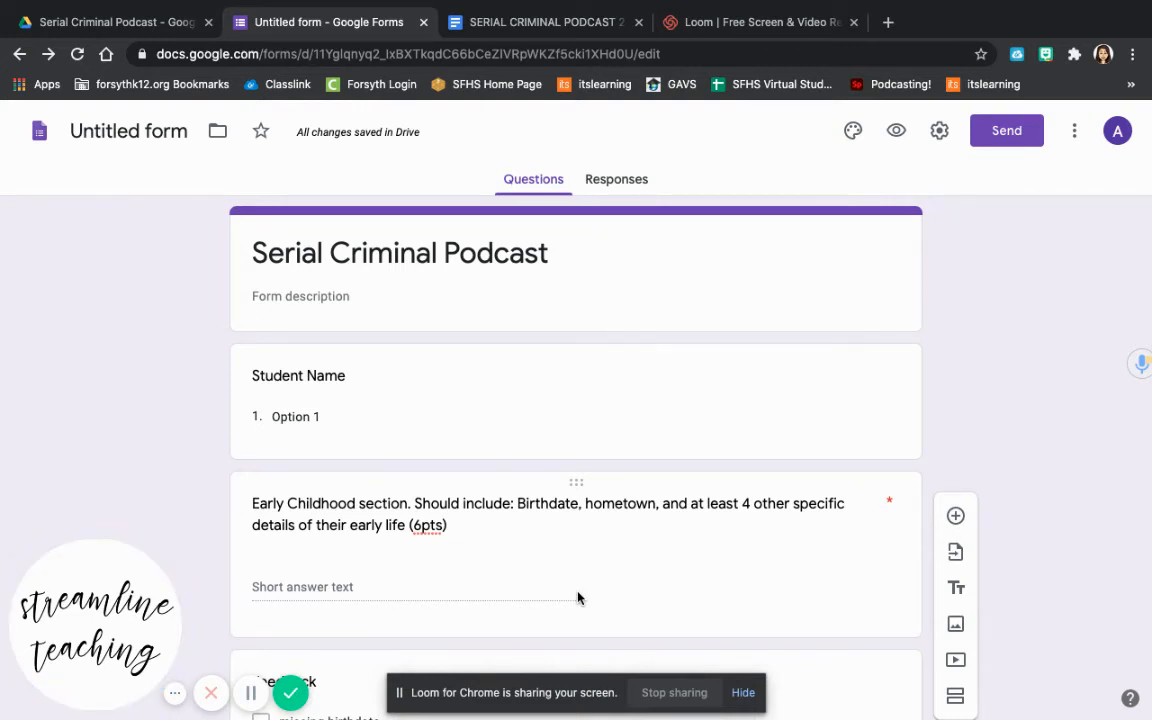
# Review the first half of the form, from Student Name and Early Childhood through Case Details to the serial criminal criteria question.
pyautogui.scroll(-2, 577, 595)
pyautogui.scroll(-2, 577, 592)
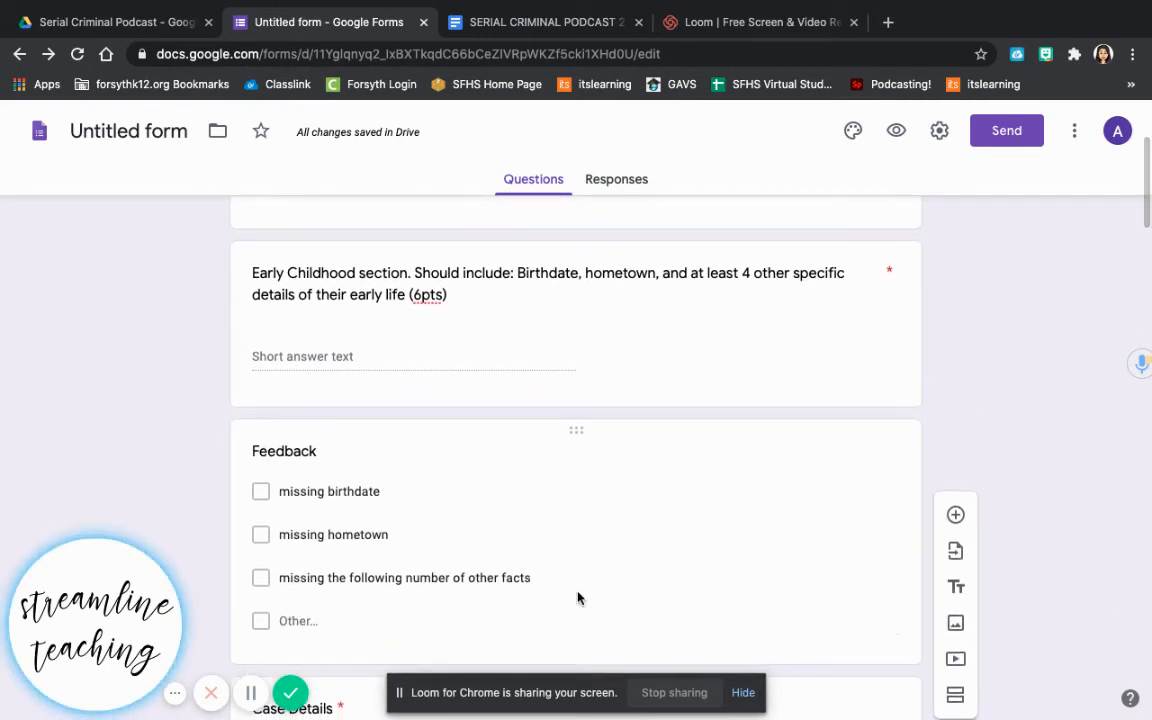
pyautogui.scroll(-3, 577, 595)
pyautogui.scroll(-5, 419, 455)
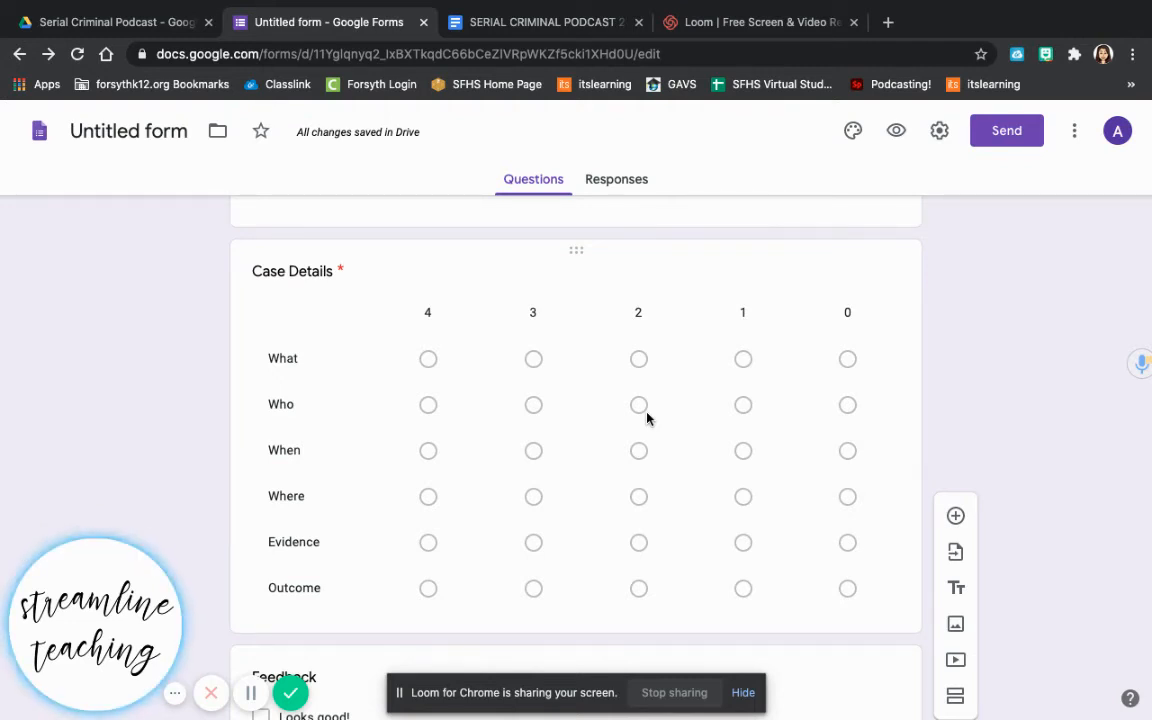
pyautogui.scroll(-3, 646, 418)
pyautogui.scroll(-3, 646, 418)
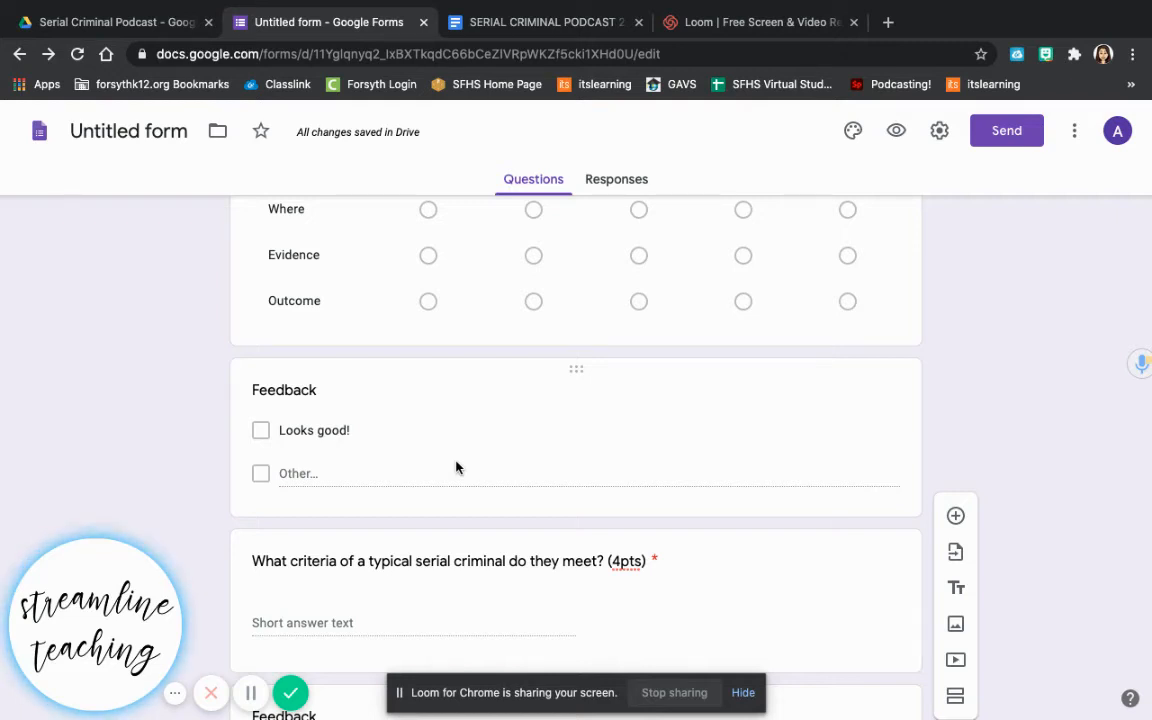
pyautogui.scroll(-2, 456, 467)
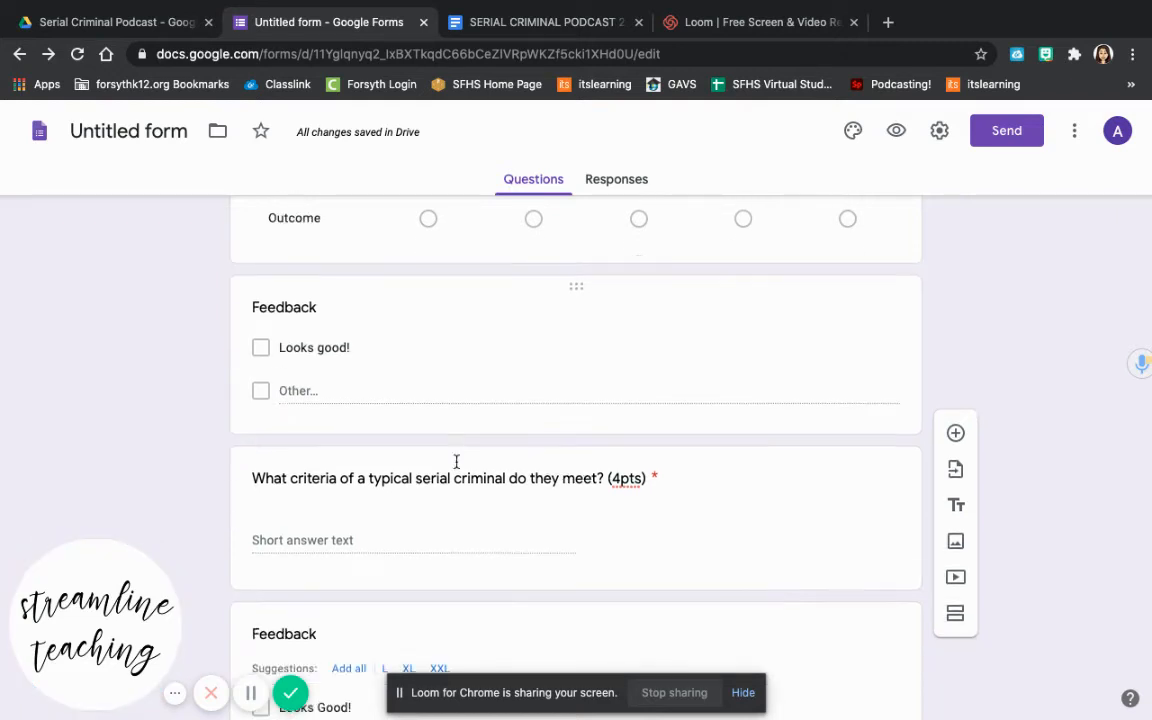
pyautogui.scroll(-1, 456, 465)
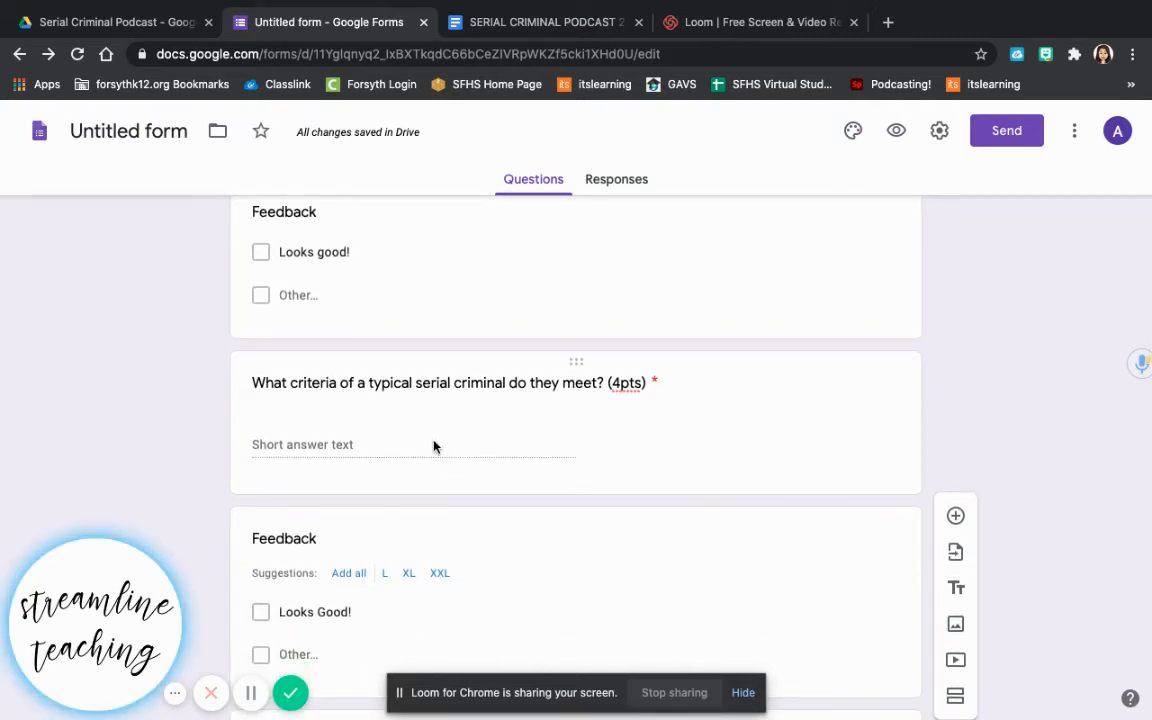
# Review the psychological testing, Crime Assessment, Criminal Profile and sources questions together with their feedback checkboxes.
pyautogui.scroll(-6, 382, 457)
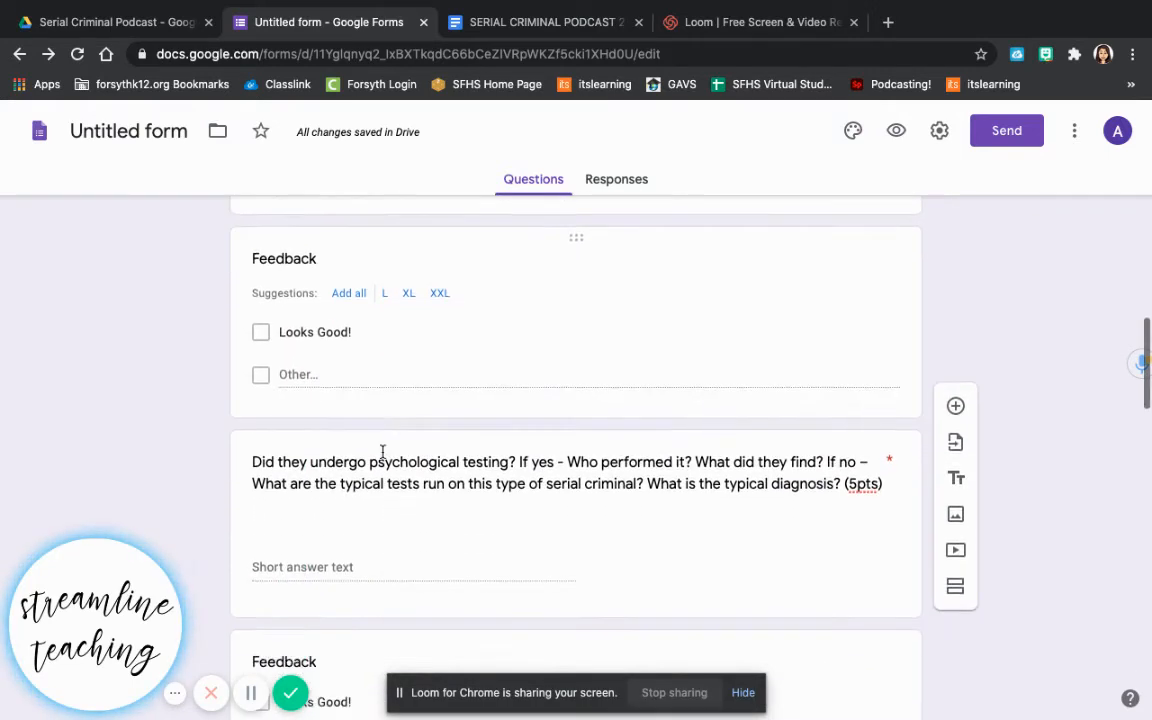
pyautogui.scroll(-4, 432, 440)
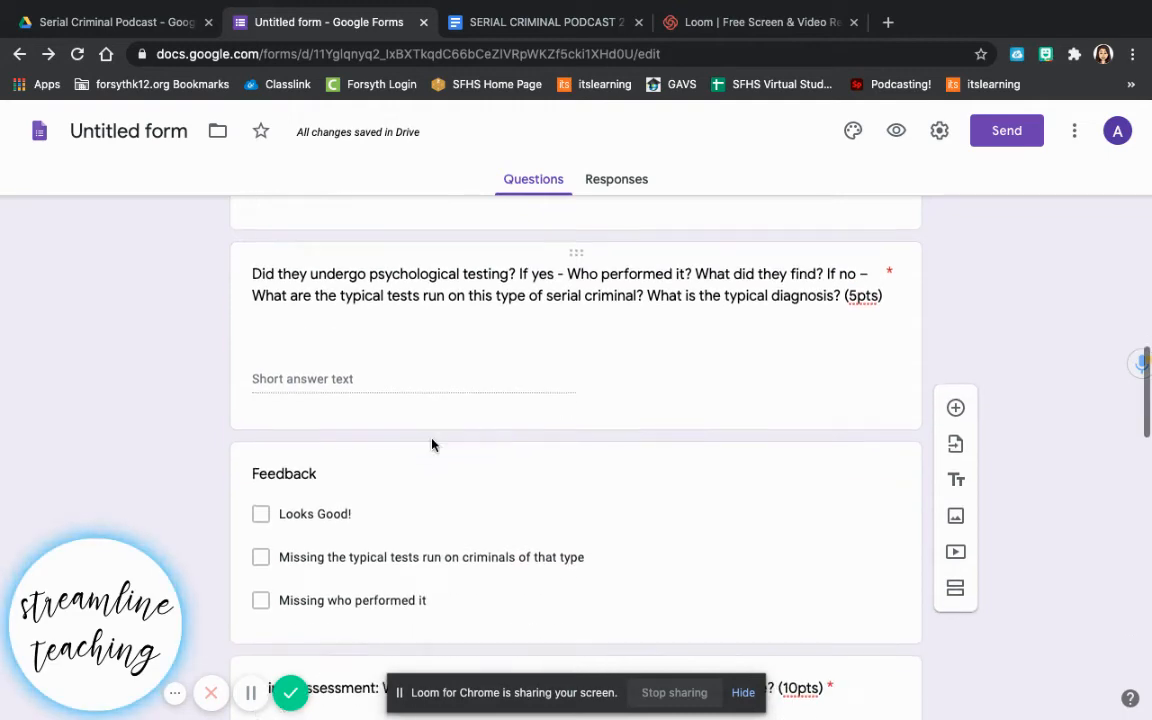
pyautogui.scroll(-4, 432, 442)
pyautogui.scroll(3, 432, 442)
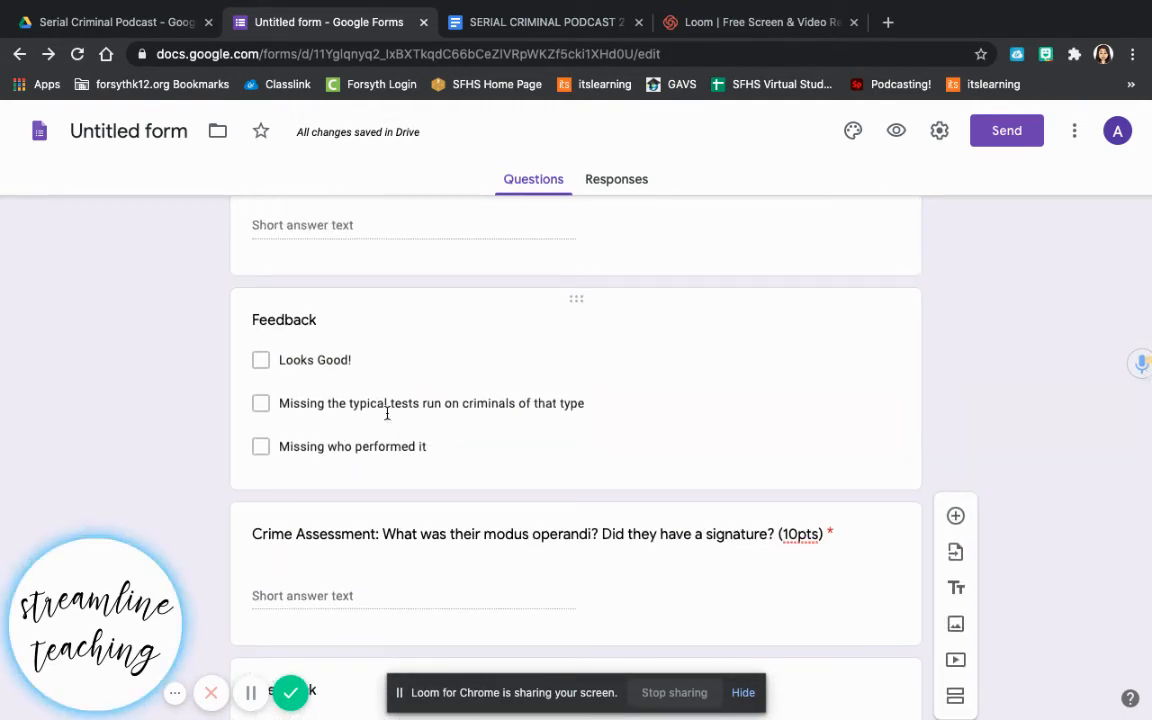
pyautogui.scroll(-2, 387, 413)
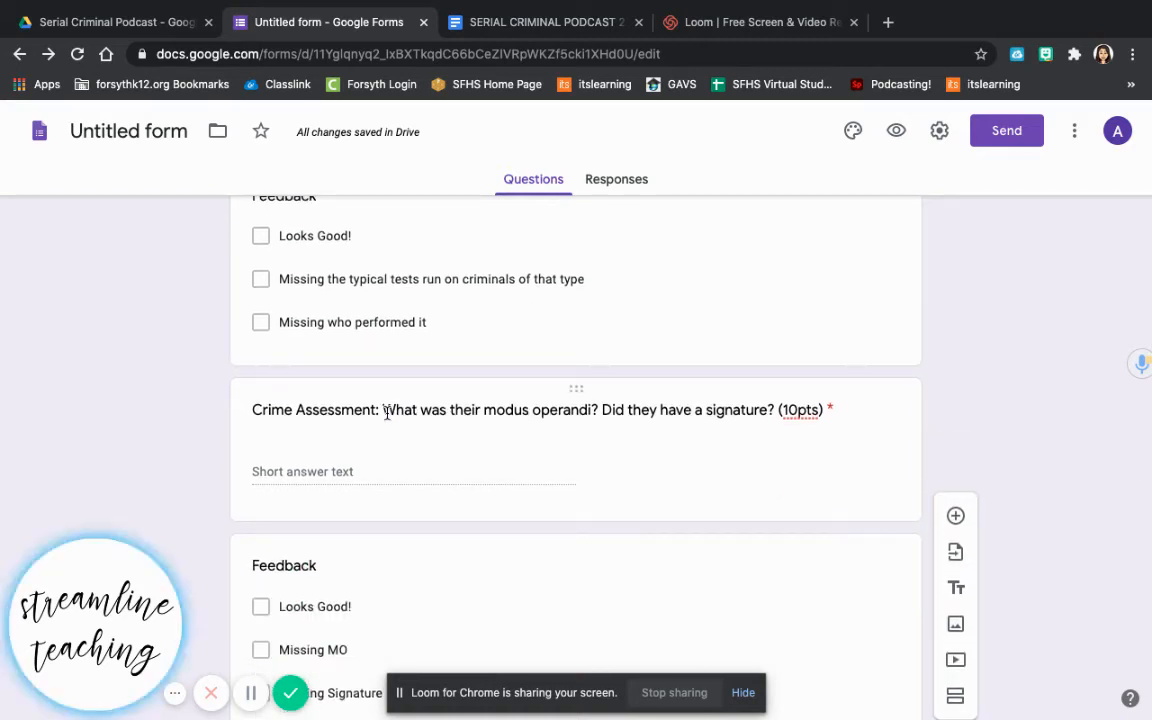
pyautogui.scroll(-5, 387, 415)
pyautogui.scroll(-6, 387, 418)
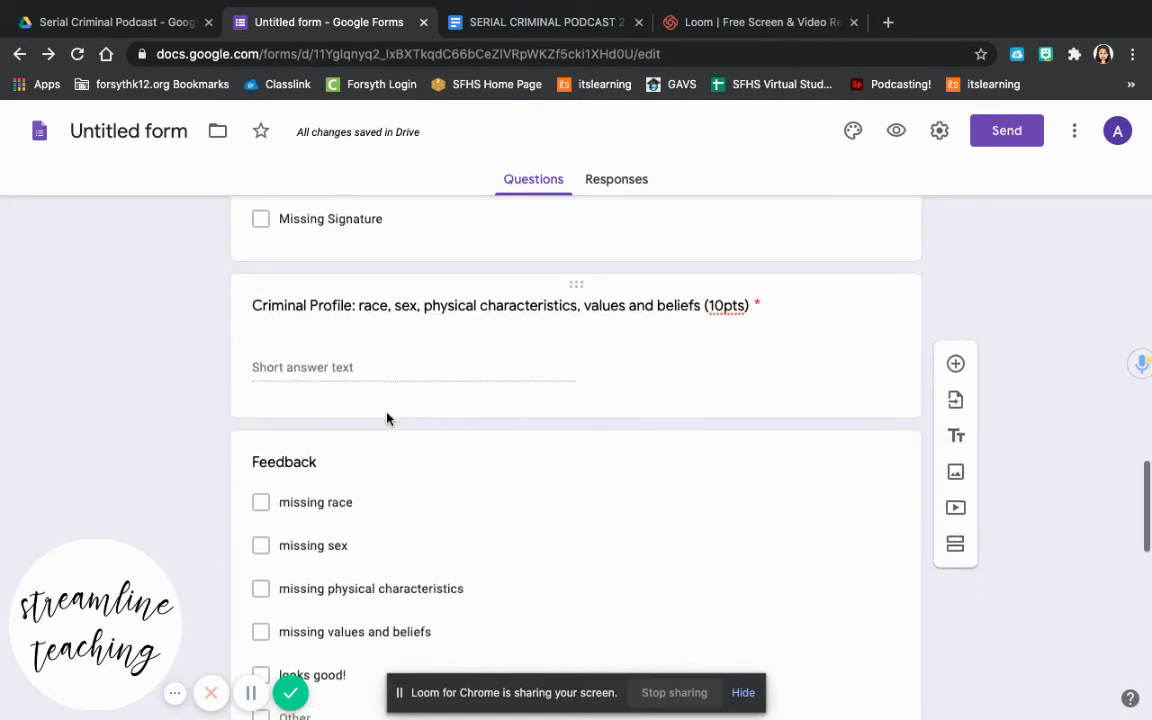
pyautogui.scroll(4, 387, 418)
pyautogui.scroll(-5, 387, 418)
pyautogui.scroll(-3, 387, 418)
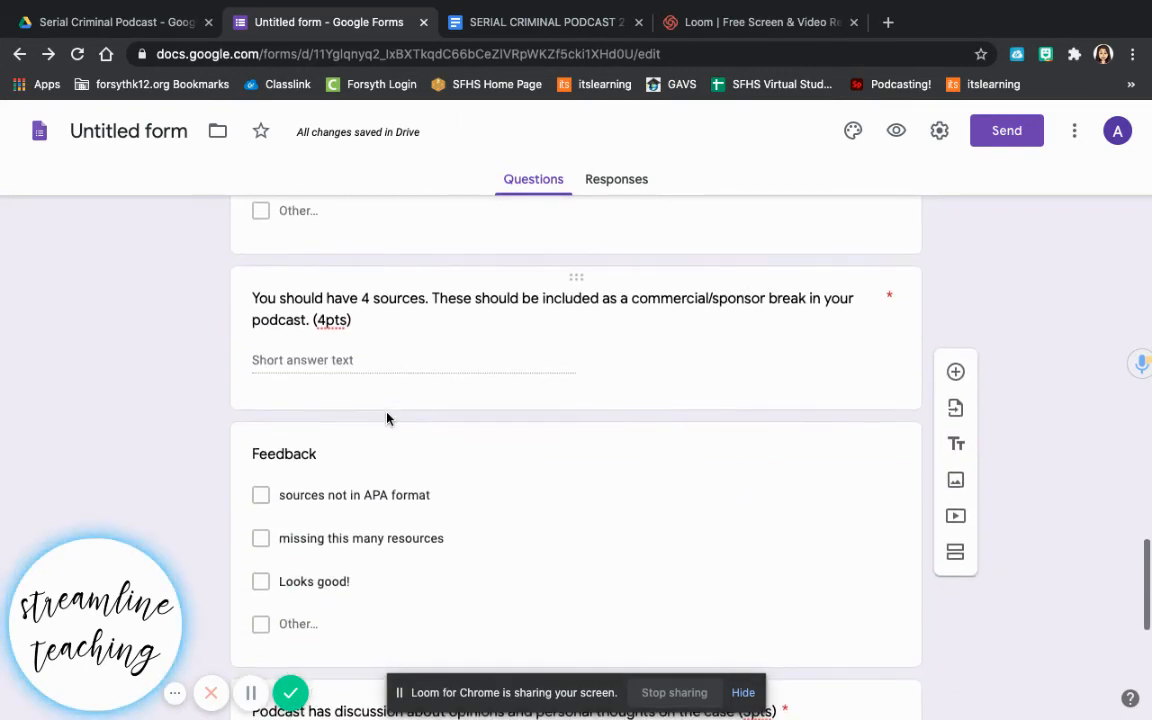
pyautogui.scroll(-1, 387, 418)
pyautogui.scroll(2, 387, 418)
pyautogui.scroll(3, 387, 418)
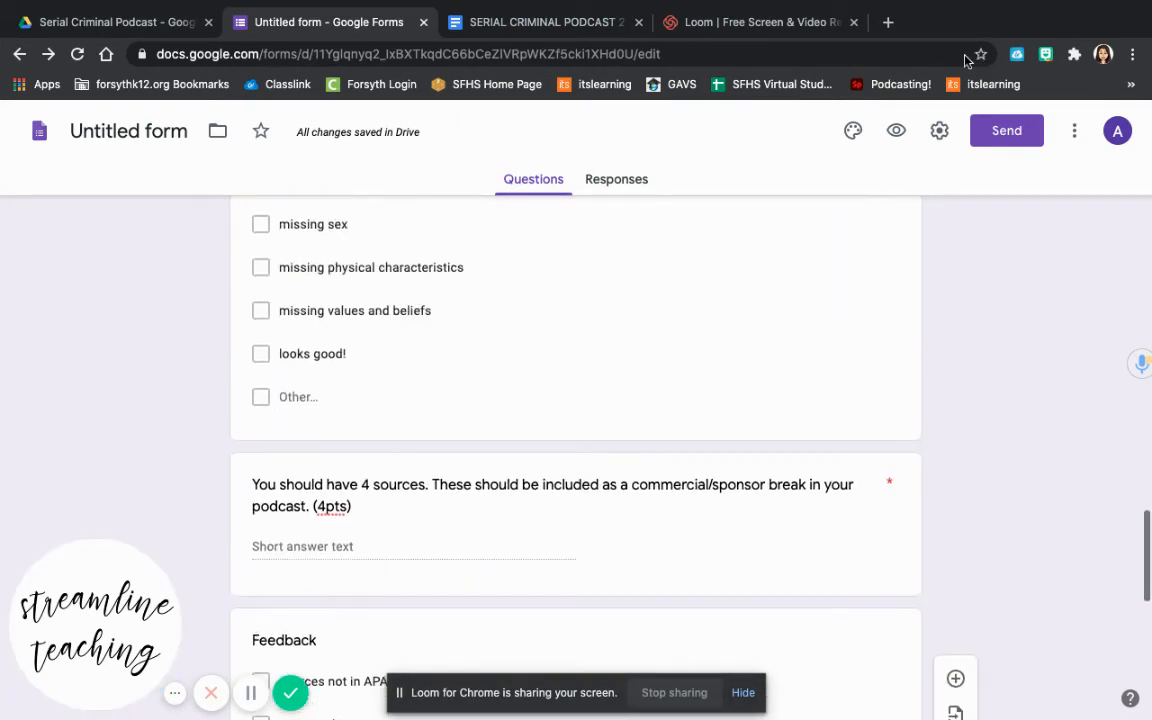
# Open the form's preview and choose Option 1 as the Student Name.
pyautogui.click(897, 133)
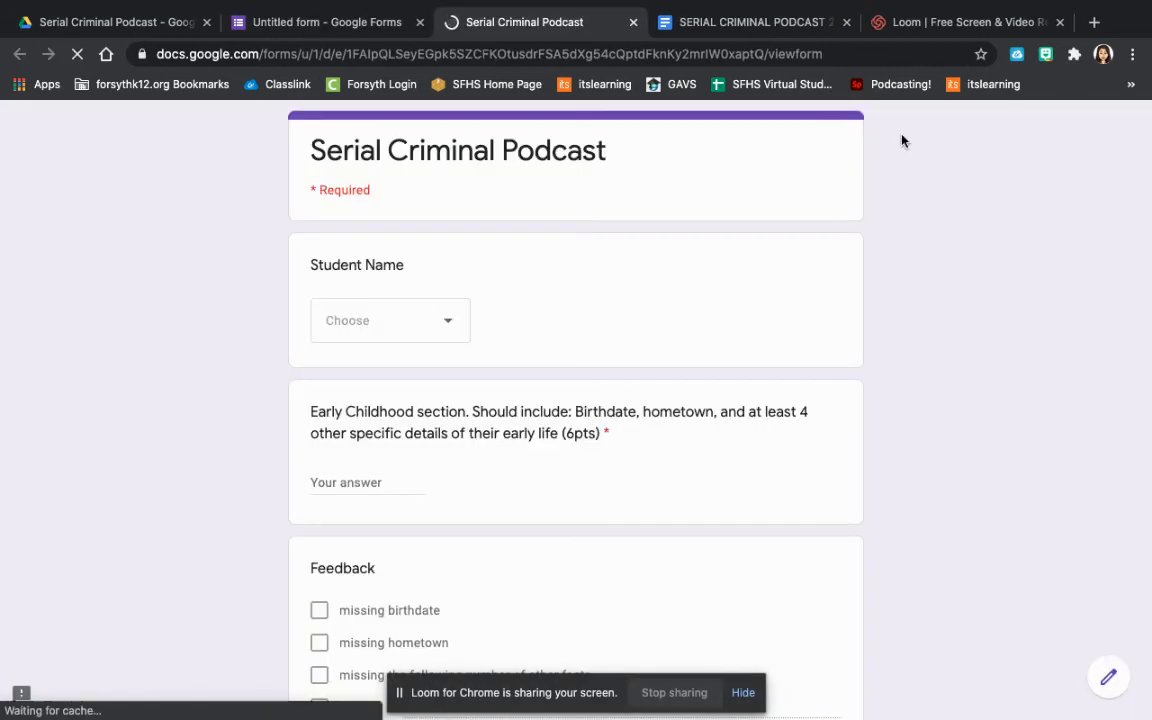
pyautogui.click(427, 323)
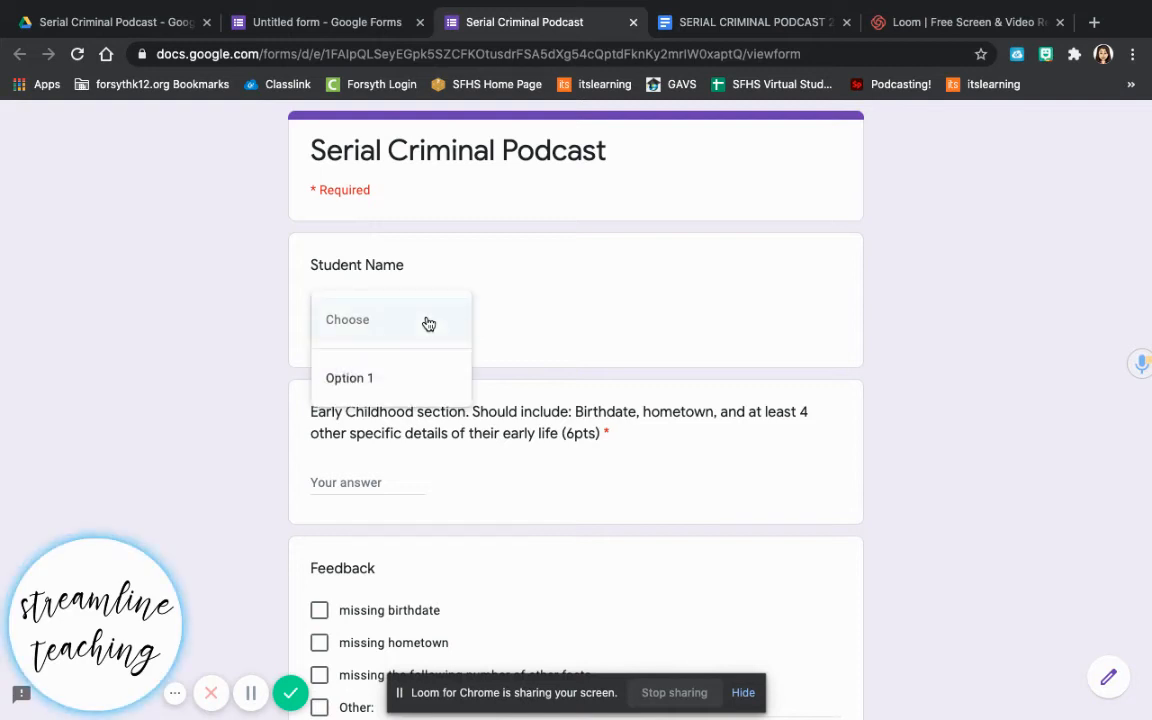
pyautogui.click(403, 389)
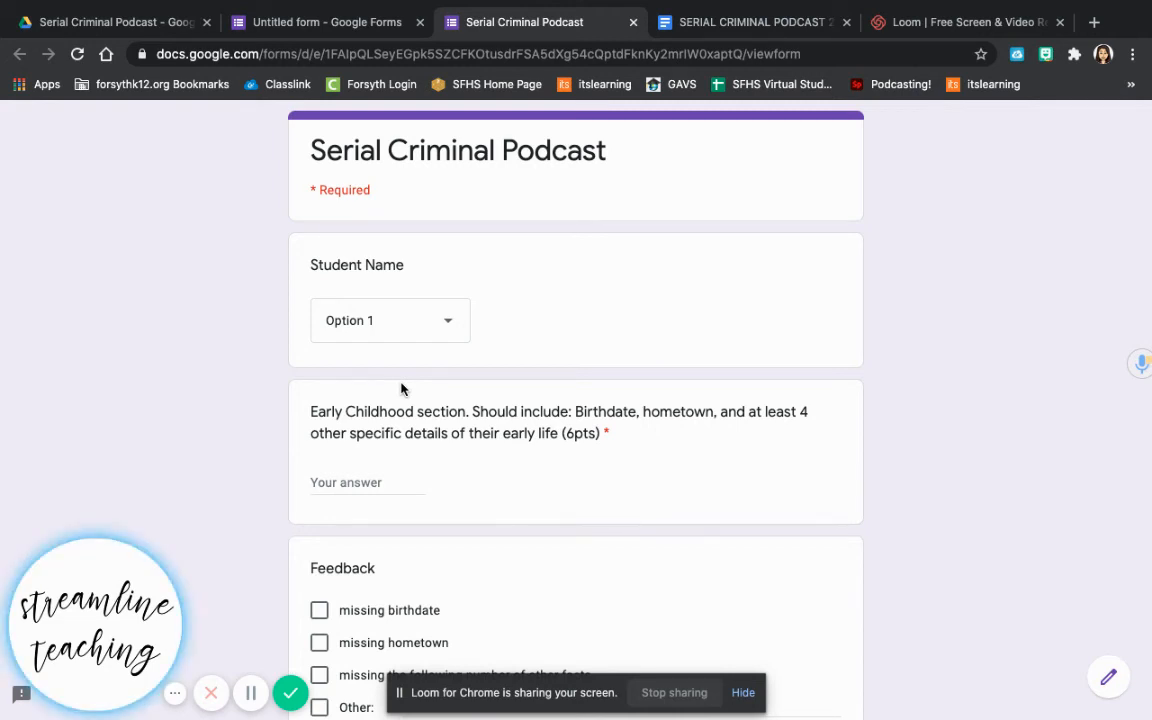
pyautogui.click(390, 315)
pyautogui.click(391, 315)
# Enter a score of 5 for the Early Childhood section and select "missing birthdate" as its feedback.
pyautogui.scroll(-2, 463, 437)
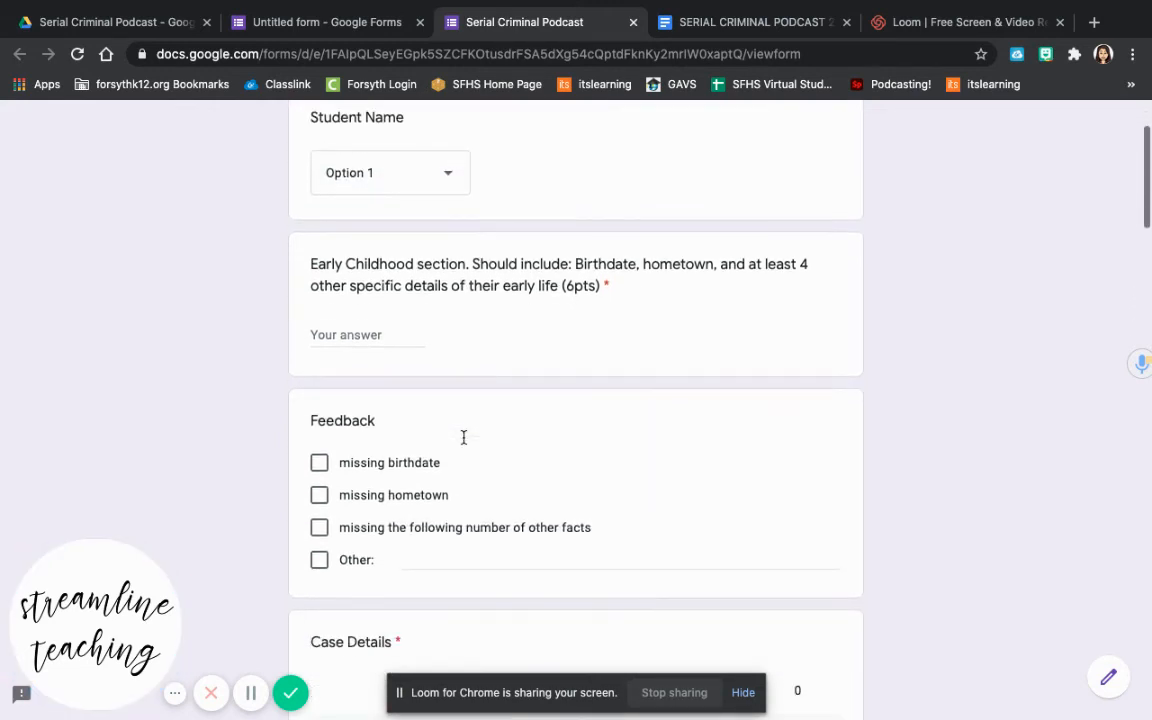
pyautogui.click(384, 327)
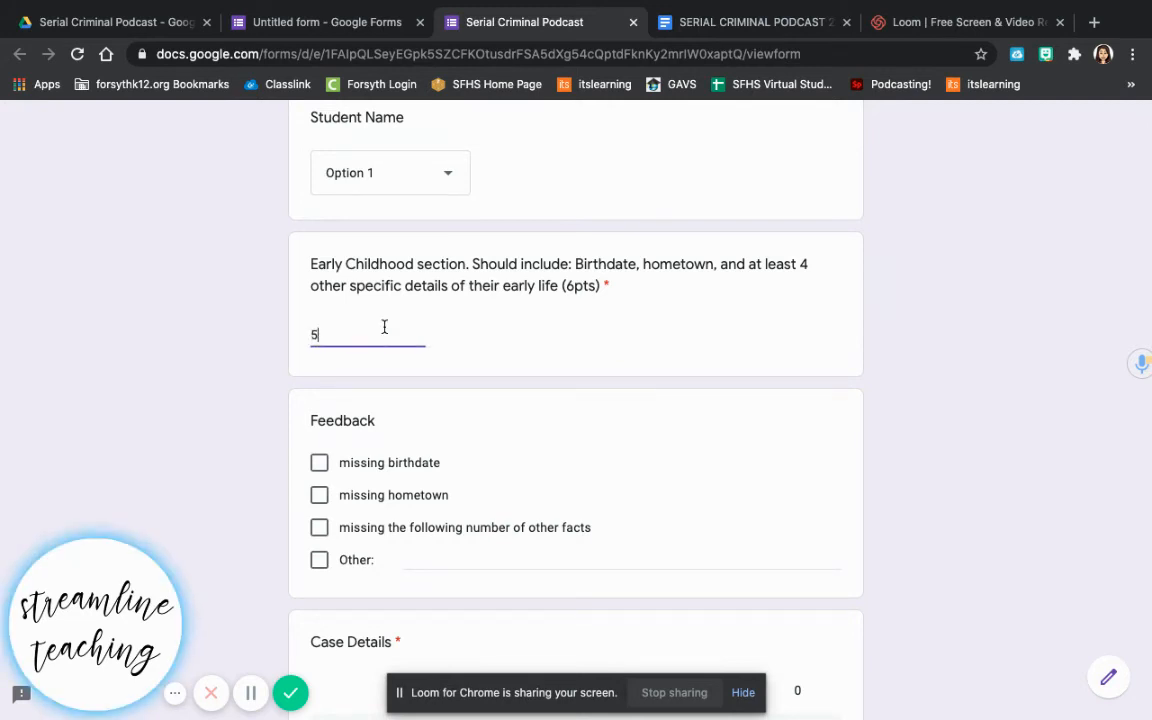
pyautogui.click(350, 462)
# Score the Case Details grid: What 4, Who 3, When 4, Where 3, Evidence 4 and Outcome 4.
pyautogui.scroll(-3, 330, 466)
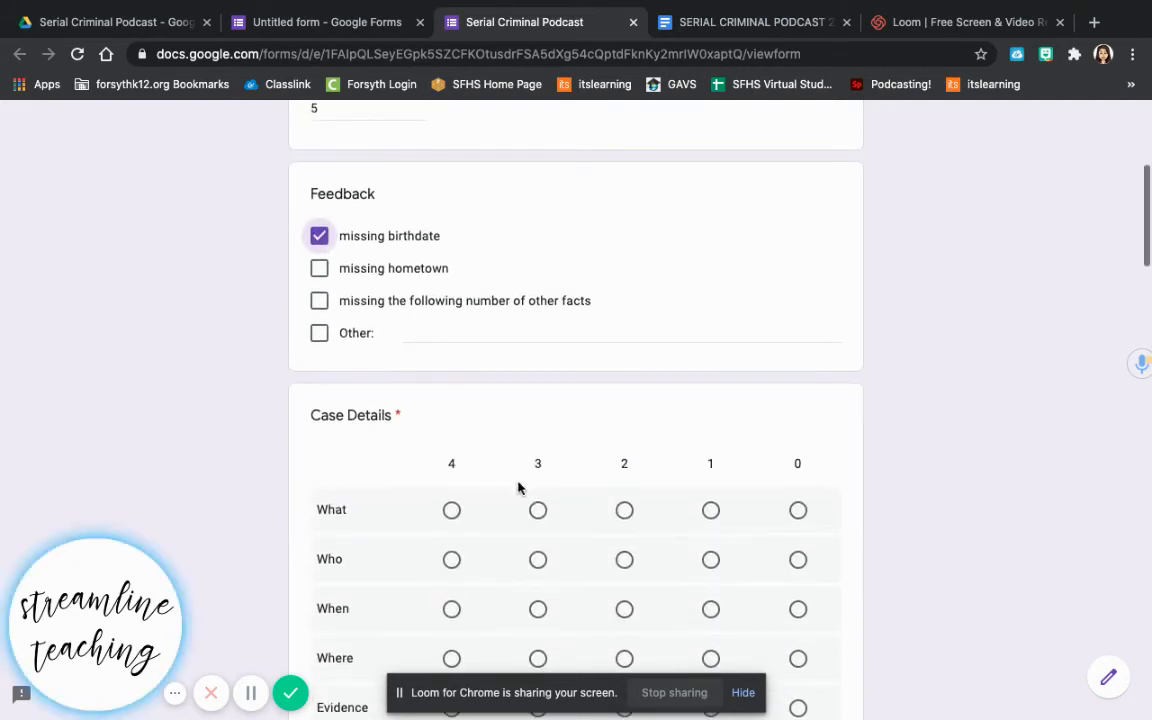
pyautogui.click(452, 510)
pyautogui.scroll(-3, 458, 512)
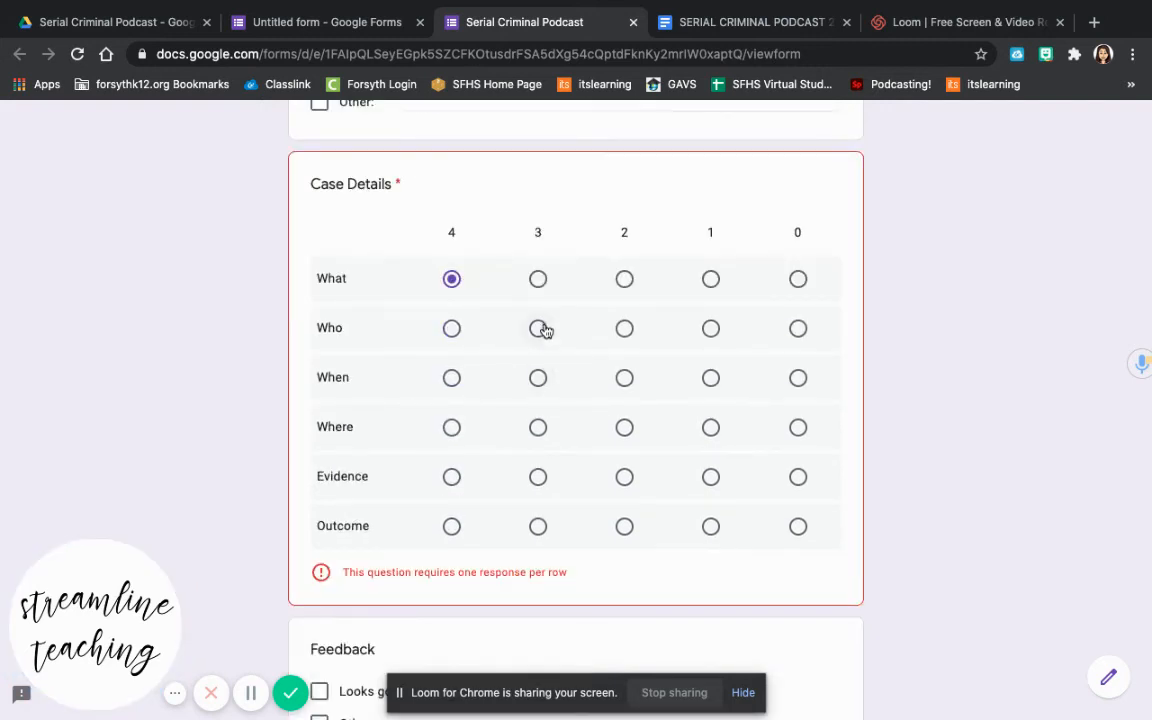
pyautogui.click(538, 328)
pyautogui.click(455, 484)
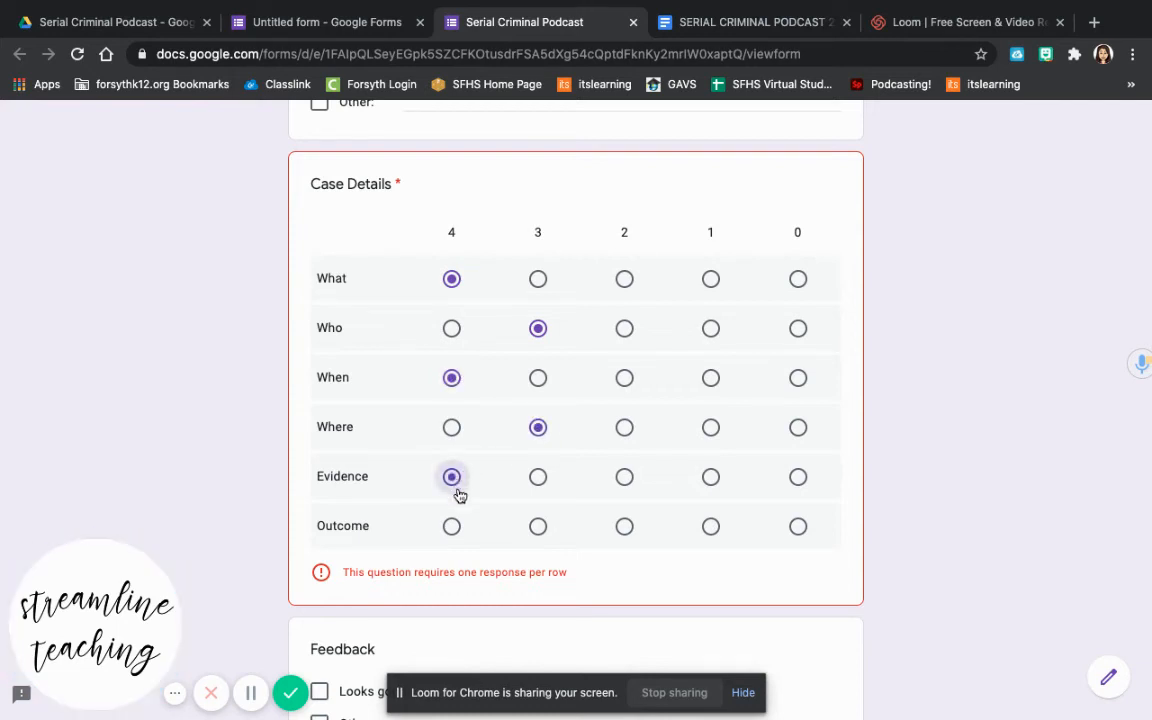
pyautogui.click(455, 538)
pyautogui.scroll(-3, 455, 537)
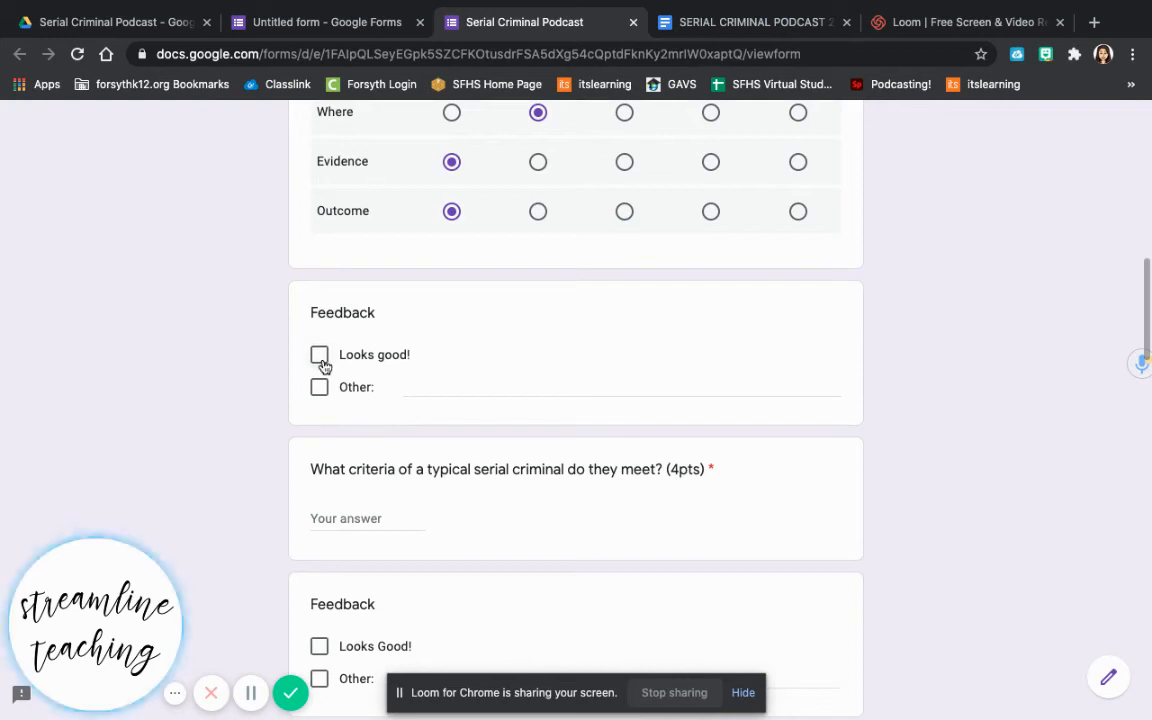
# Mark the Case Details feedback "Looks good!", and score the typical serial criminal criteria 4 with "Looks Good!" feedback.
pyautogui.click(321, 358)
pyautogui.click(334, 515)
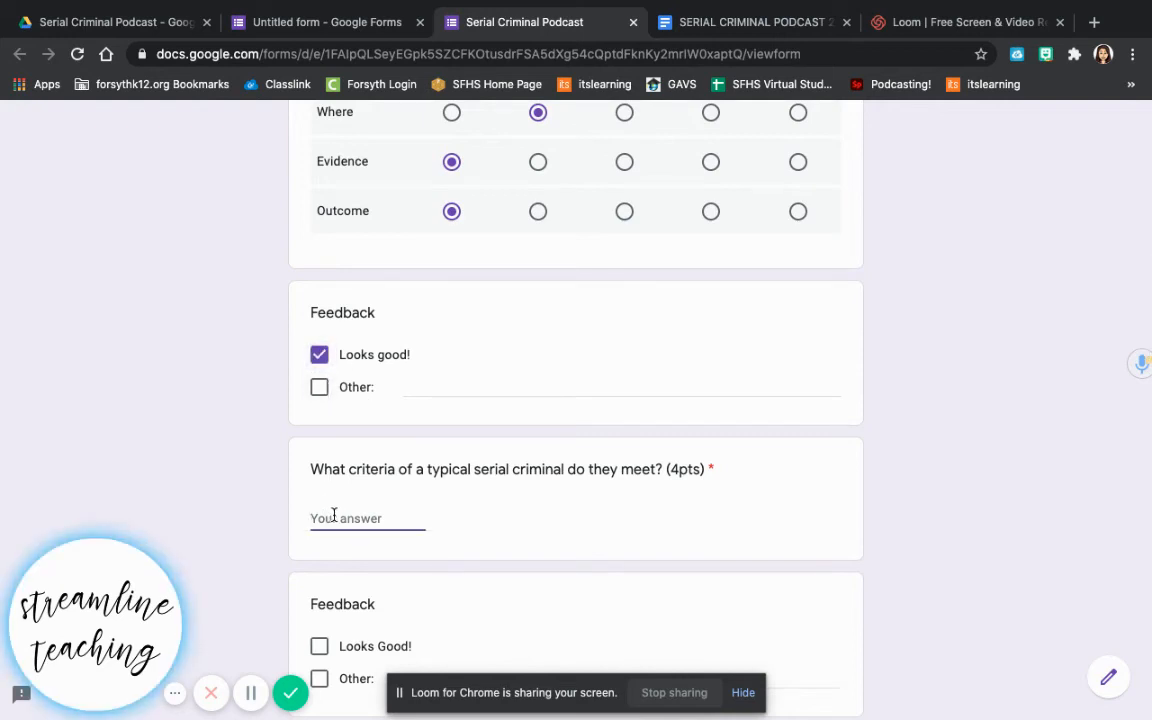
pyautogui.scroll(-2, 334, 515)
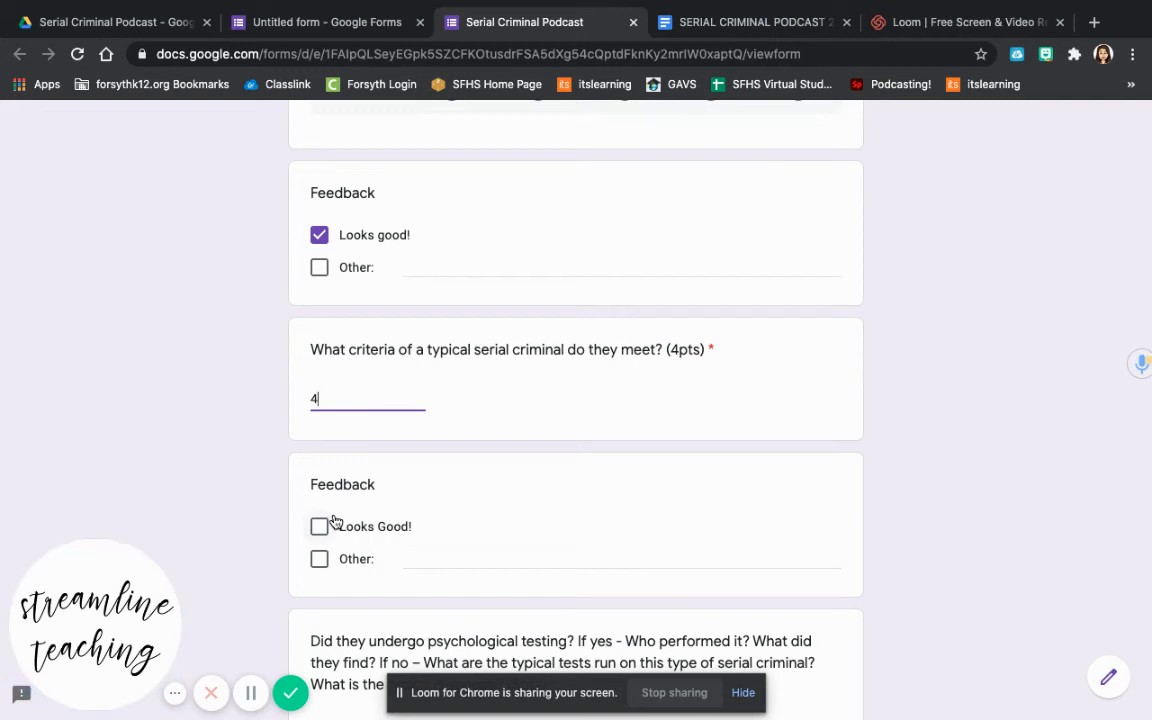
pyautogui.scroll(-2, 334, 520)
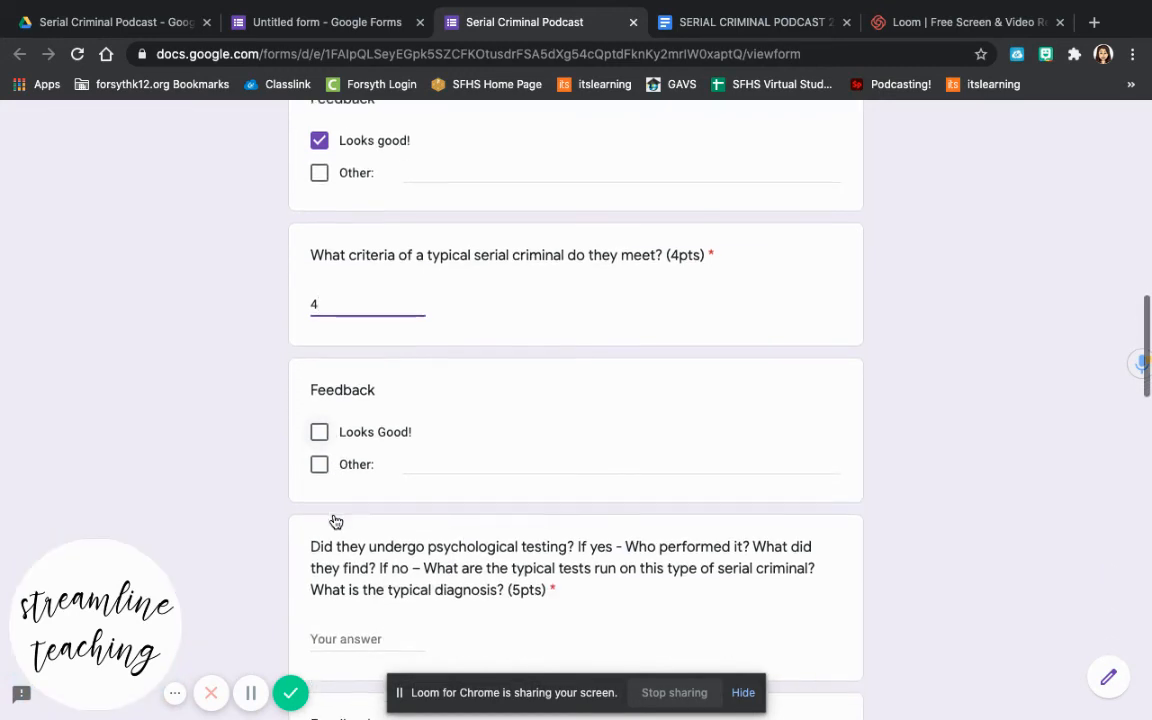
pyautogui.click(319, 430)
# Enter a score of 5 for the psychological testing question and select "Looks Good!" as its feedback.
pyautogui.scroll(-3, 419, 496)
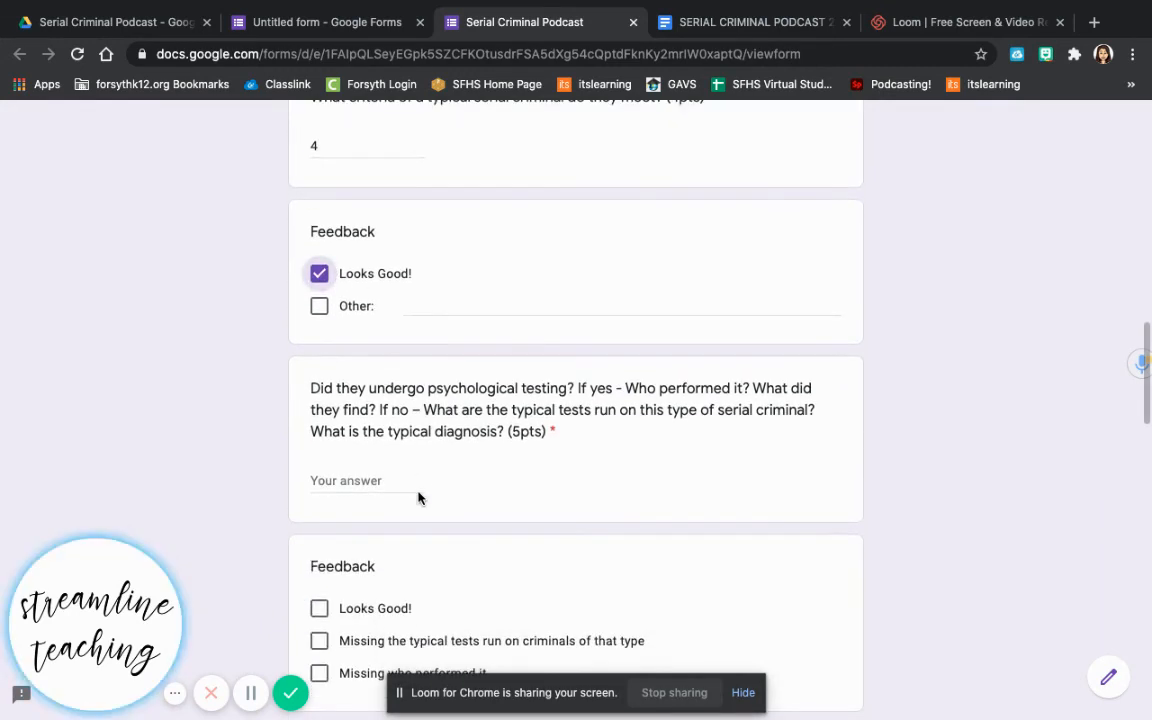
pyautogui.click(372, 481)
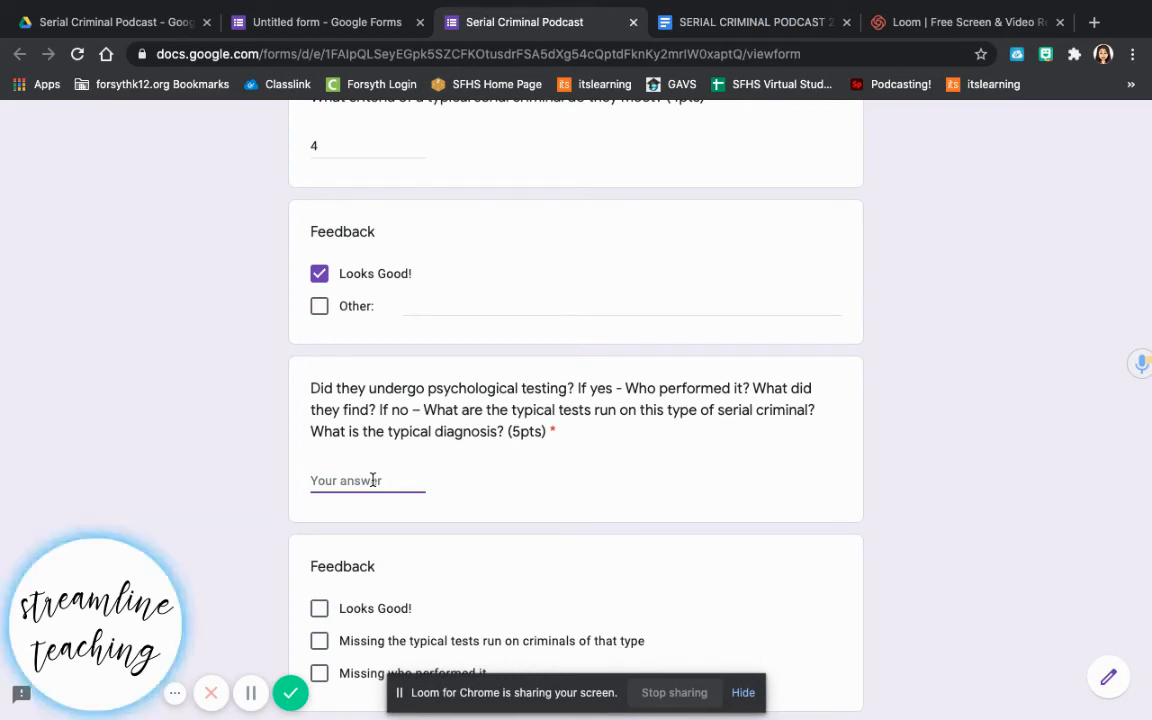
pyautogui.write('5')
pyautogui.scroll(-3, 372, 480)
pyautogui.click(319, 424)
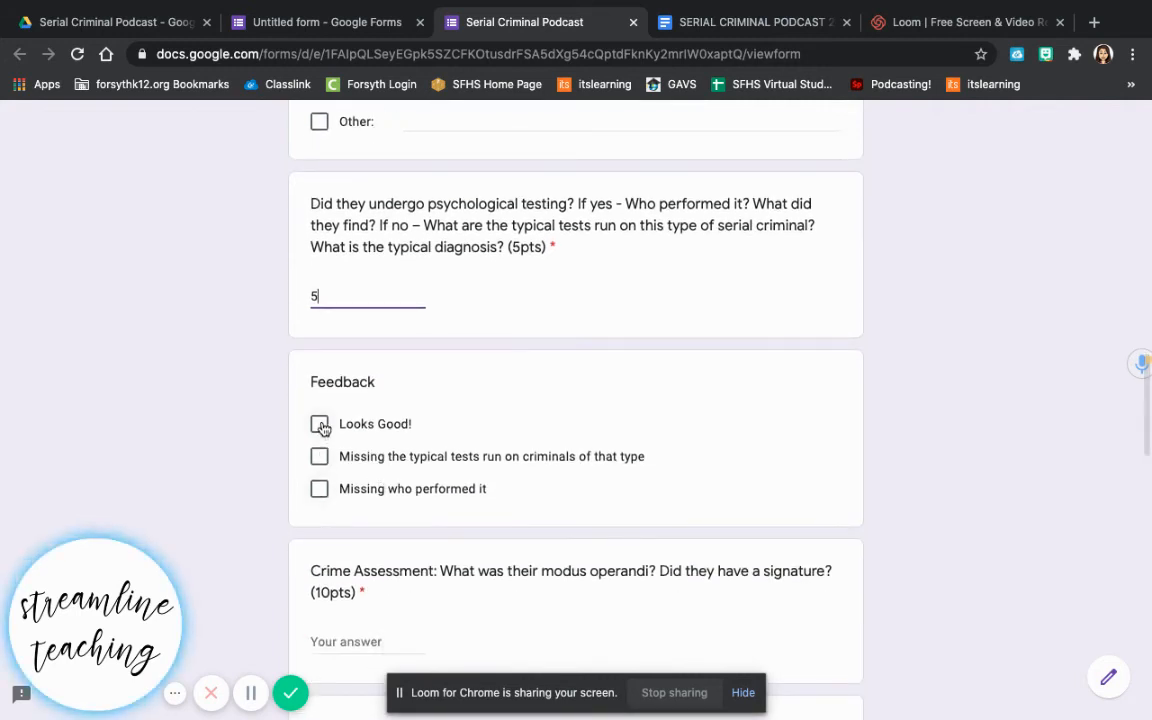
# Enter a score of 10 for the Crime Assessment question and select "Missing MO" as its feedback.
pyautogui.scroll(-2, 335, 496)
pyautogui.click(336, 502)
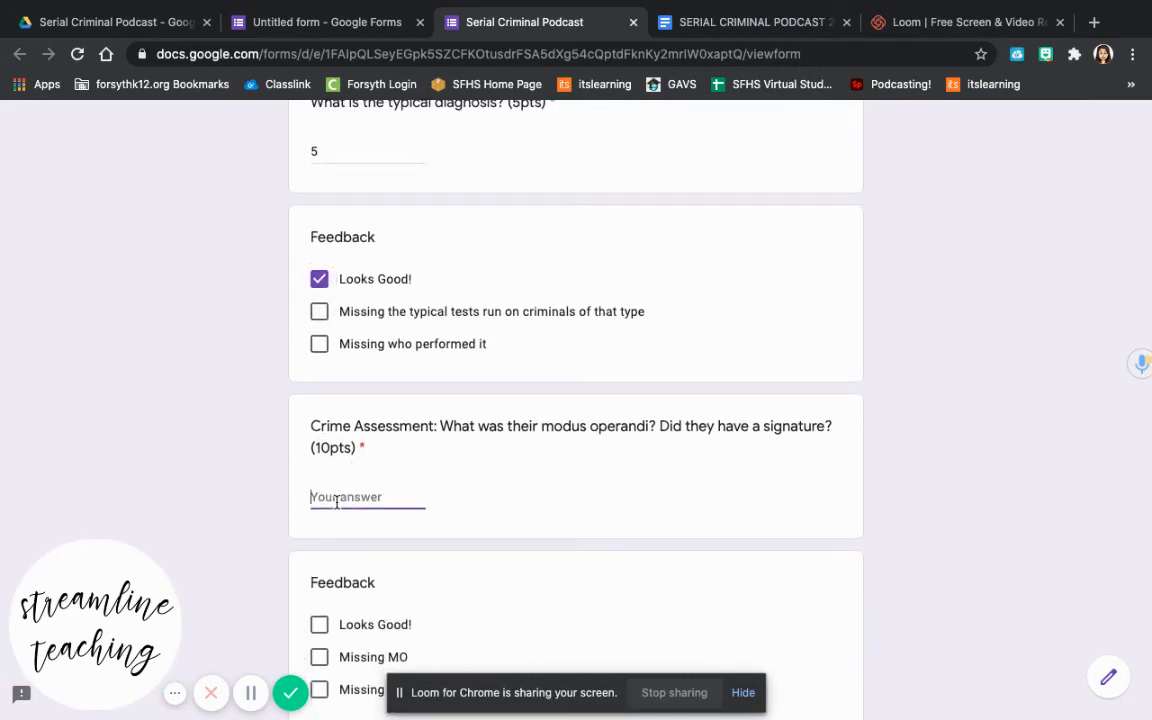
pyautogui.write('10')
pyautogui.scroll(-3, 385, 489)
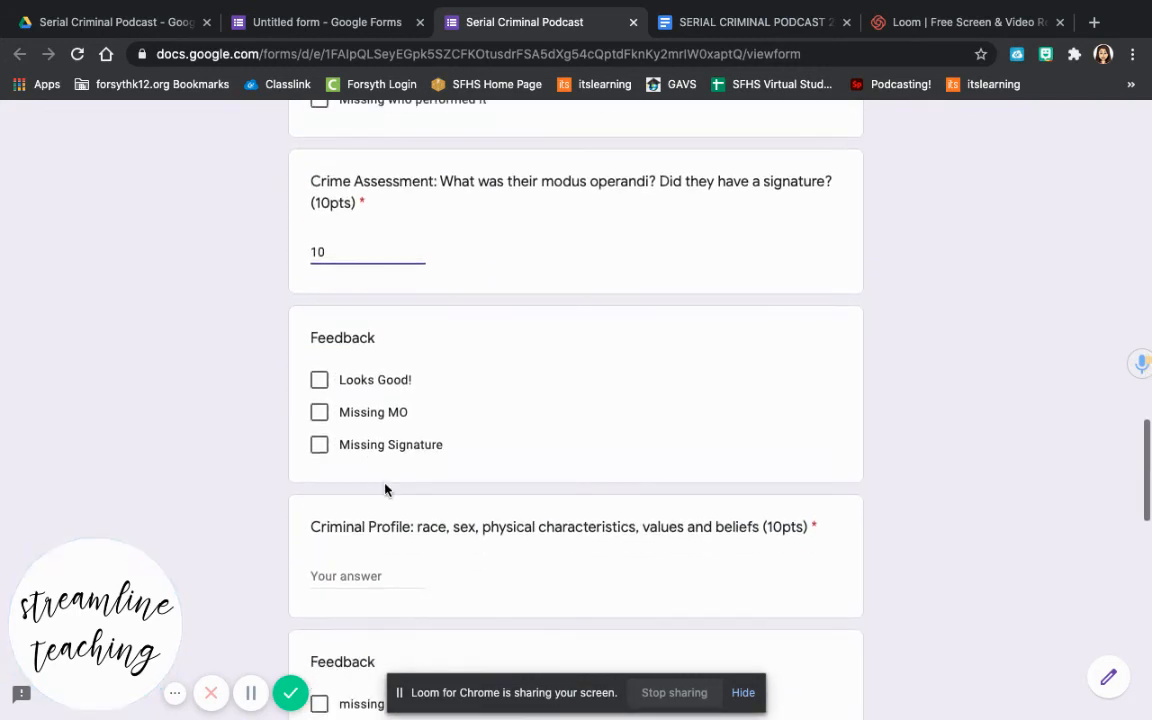
pyautogui.click(319, 412)
# Enter a score of 10 for the Criminal Profile question and select "missing values and beliefs" as its feedback.
pyautogui.scroll(-2, 375, 530)
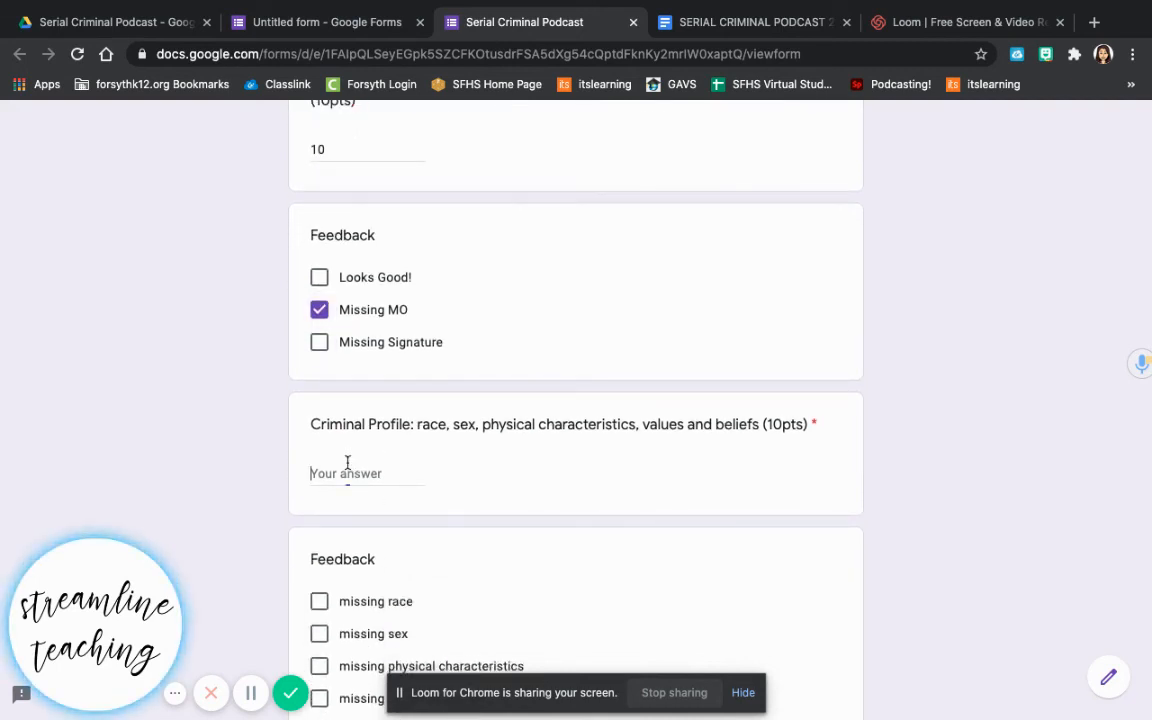
pyautogui.scroll(-3, 347, 463)
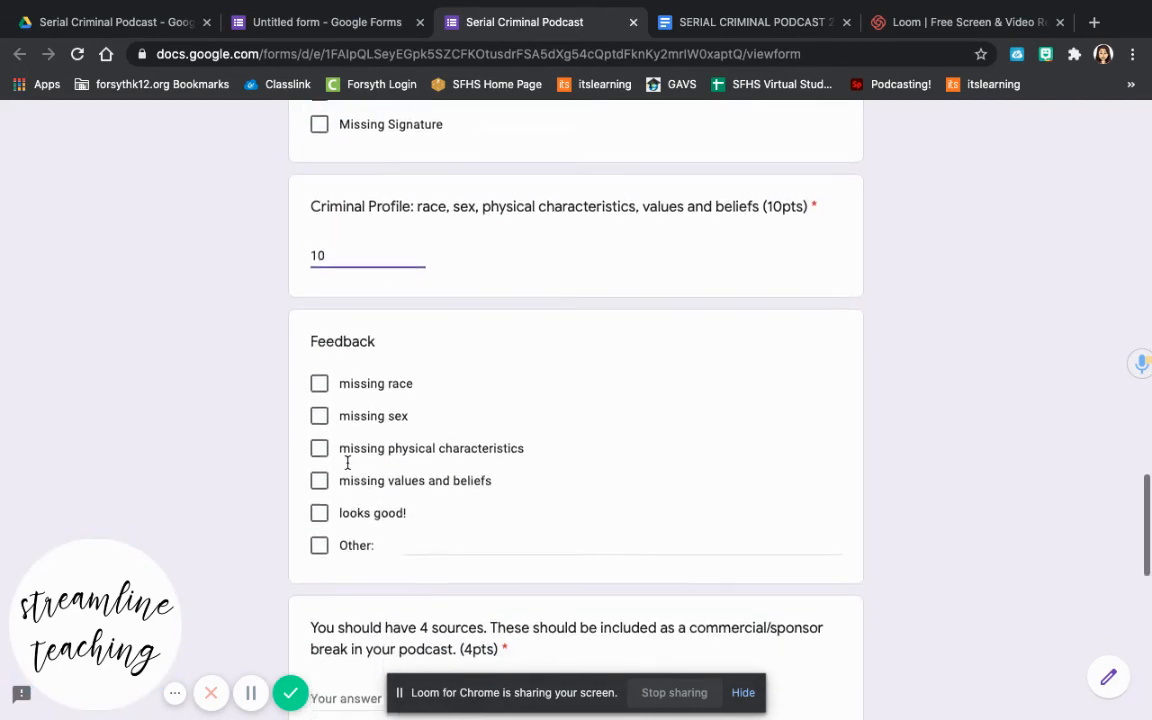
pyautogui.click(319, 473)
# Enter a score of 4 for the sources question and select "missing this many resources" as its feedback.
pyautogui.scroll(-2, 320, 479)
pyautogui.scroll(-2, 320, 480)
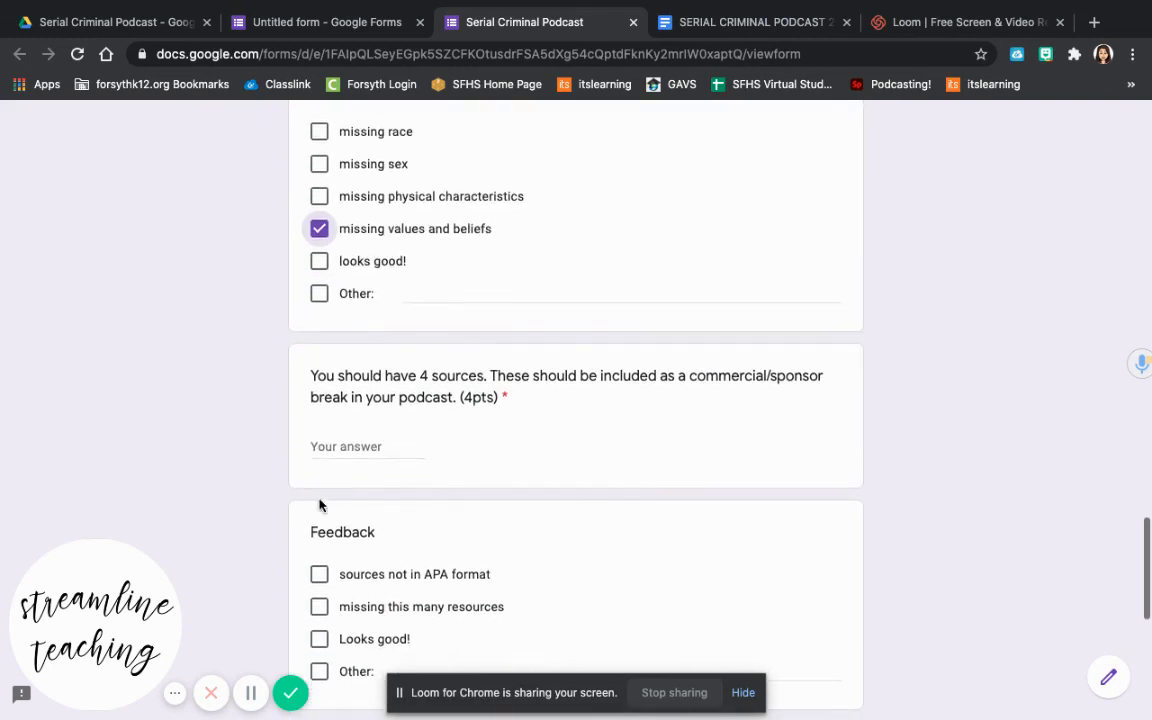
pyautogui.click(365, 454)
pyautogui.write('4')
pyautogui.scroll(-2, 365, 452)
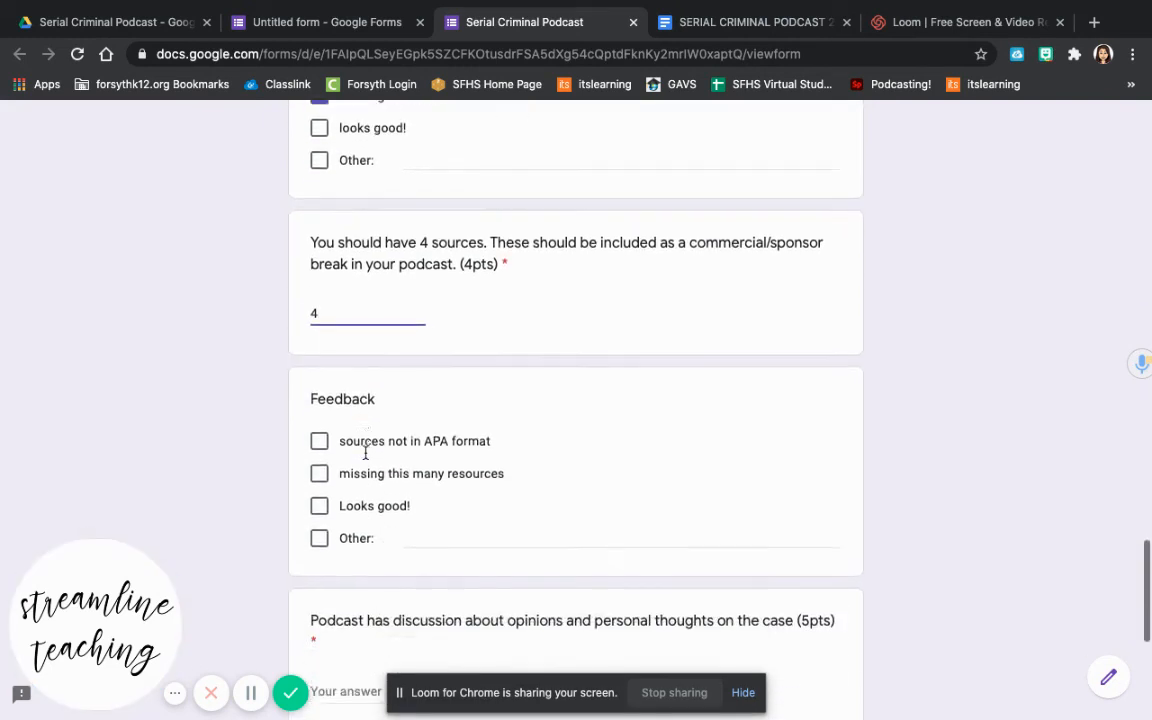
pyautogui.click(319, 424)
# Score the opinions and personal thoughts discussion 5, and choose Option 1 for the podcast's name, creativity and quality.
pyautogui.scroll(-2, 300, 470)
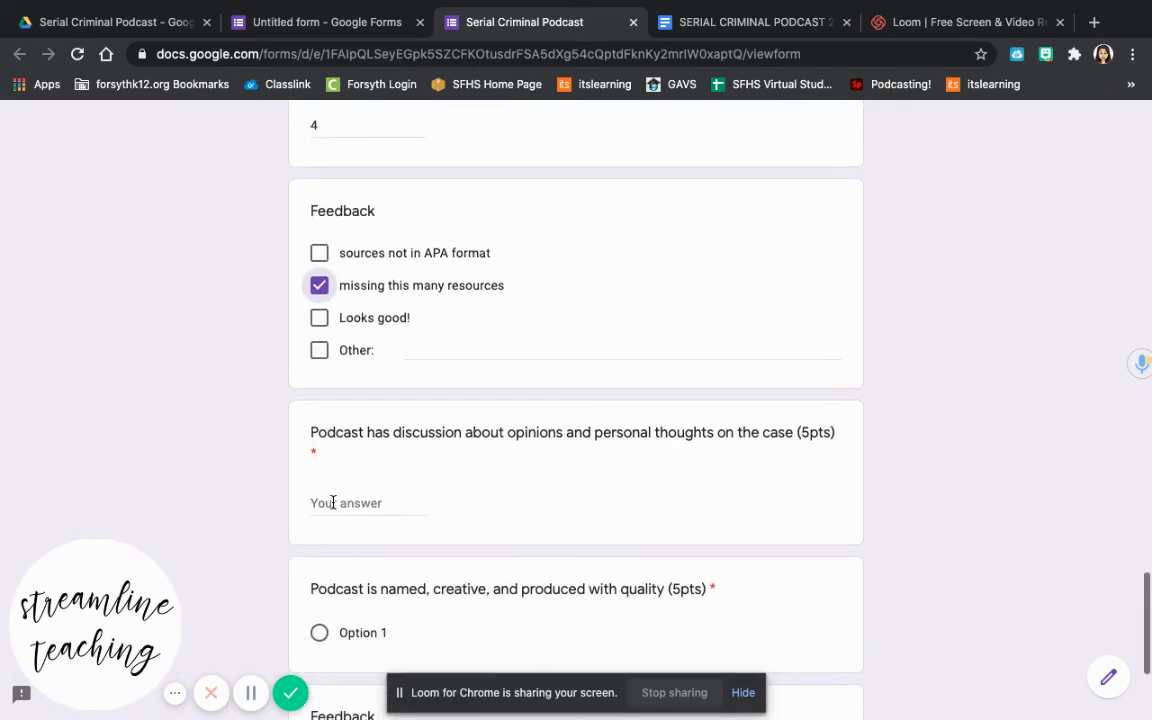
pyautogui.click(333, 502)
pyautogui.scroll(-3, 333, 502)
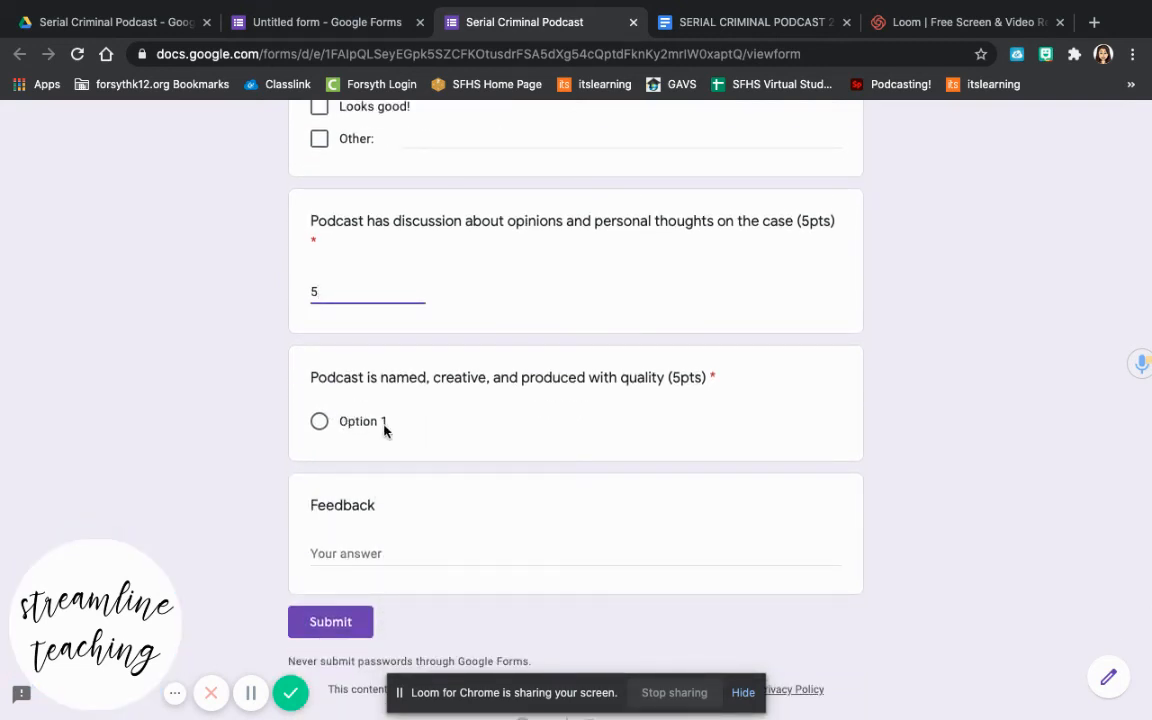
pyautogui.click(378, 422)
# Return to the form editor and change the "Podcast is named, creative, and produced with quality" question to Short answer.
pyautogui.click(316, 32)
pyautogui.scroll(-3, 456, 516)
pyautogui.scroll(-5, 456, 520)
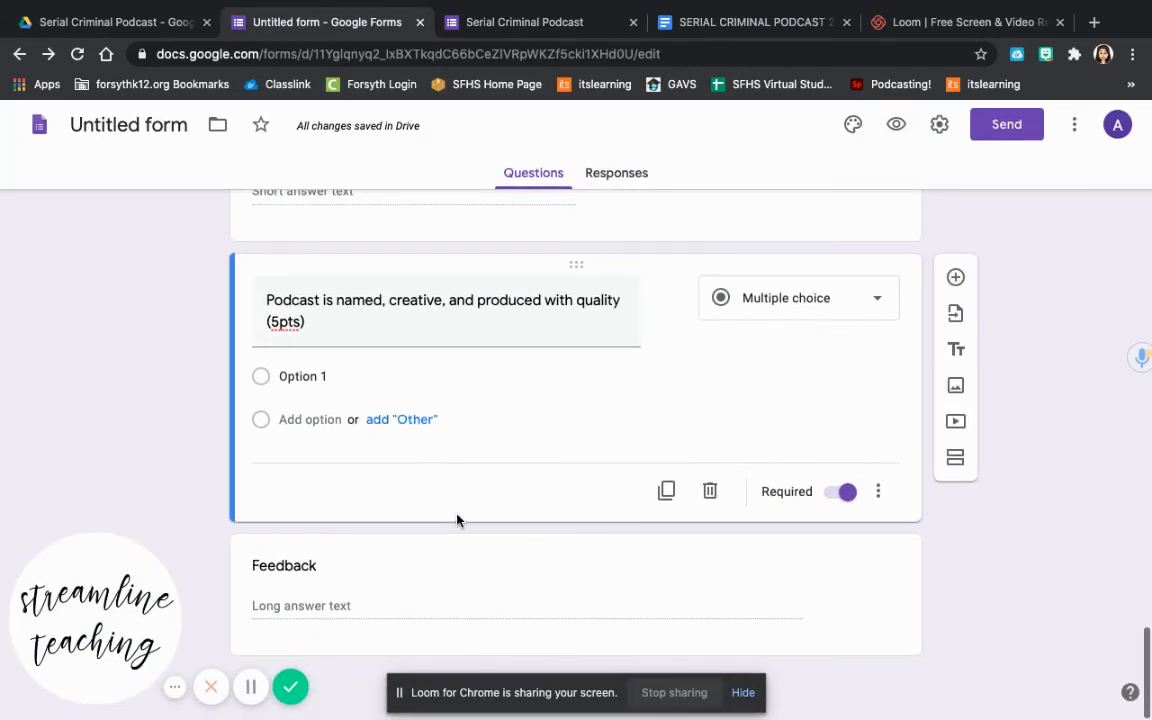
pyautogui.click(818, 312)
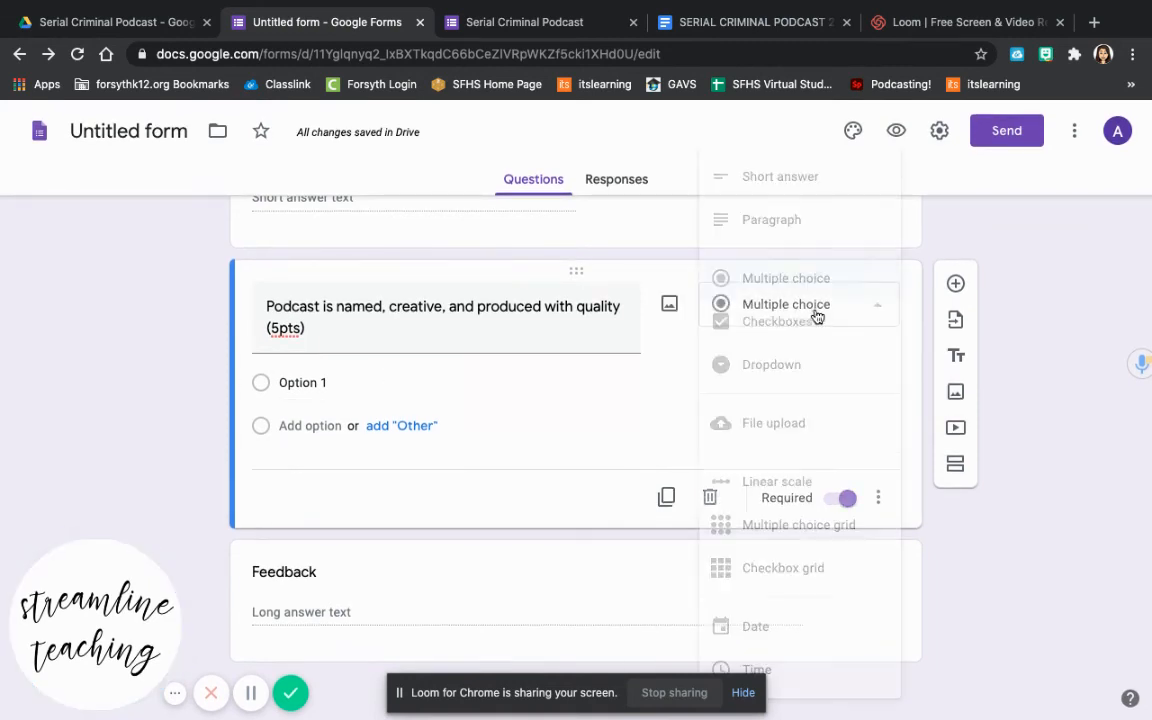
pyautogui.click(780, 177)
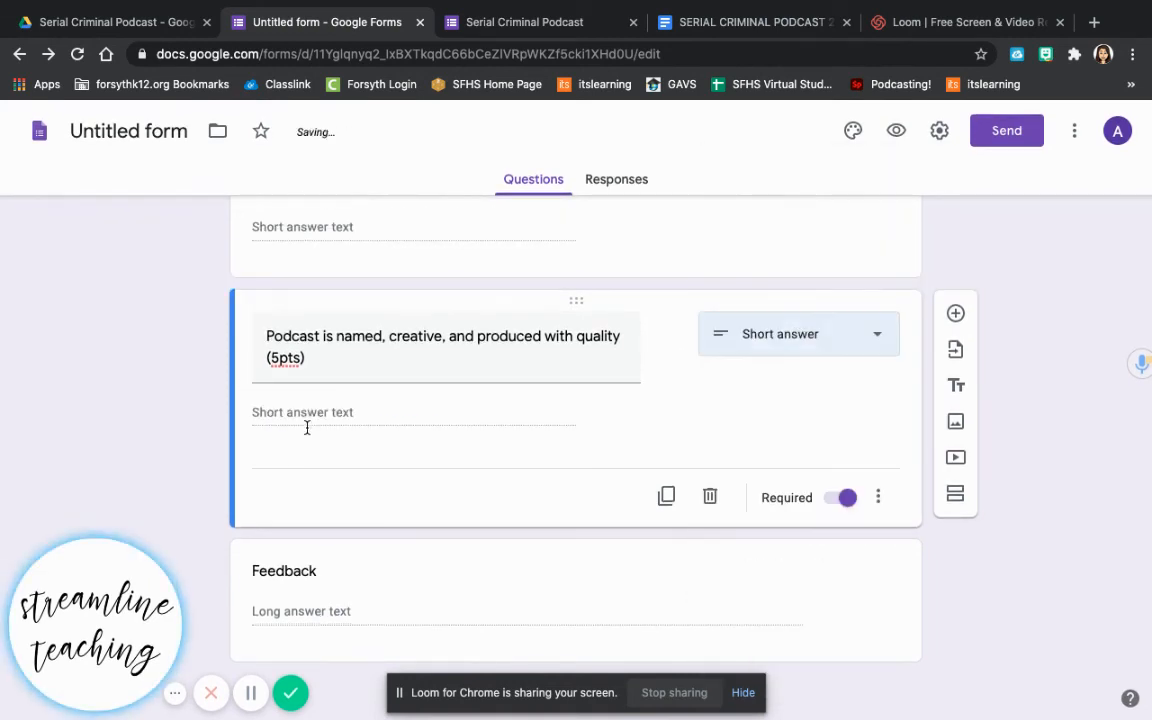
# Add response validation to the podcast quality question requiring a number less than or equal to 5.
pyautogui.click(889, 500)
pyautogui.click(933, 610)
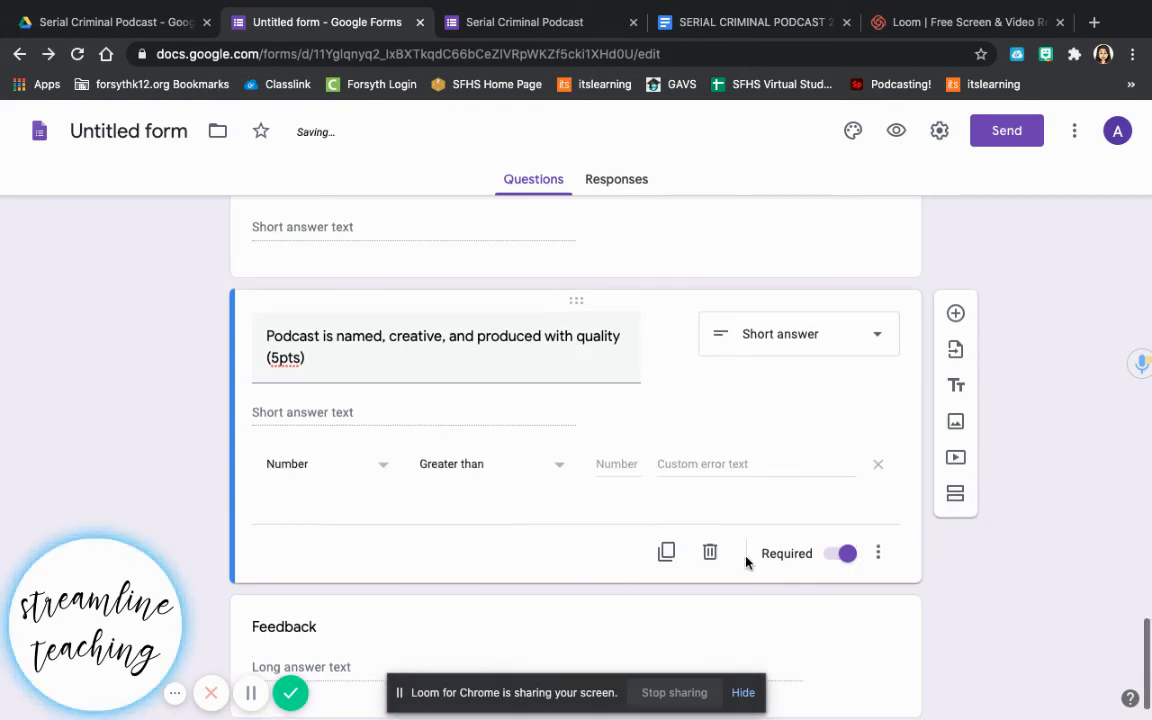
pyautogui.click(493, 466)
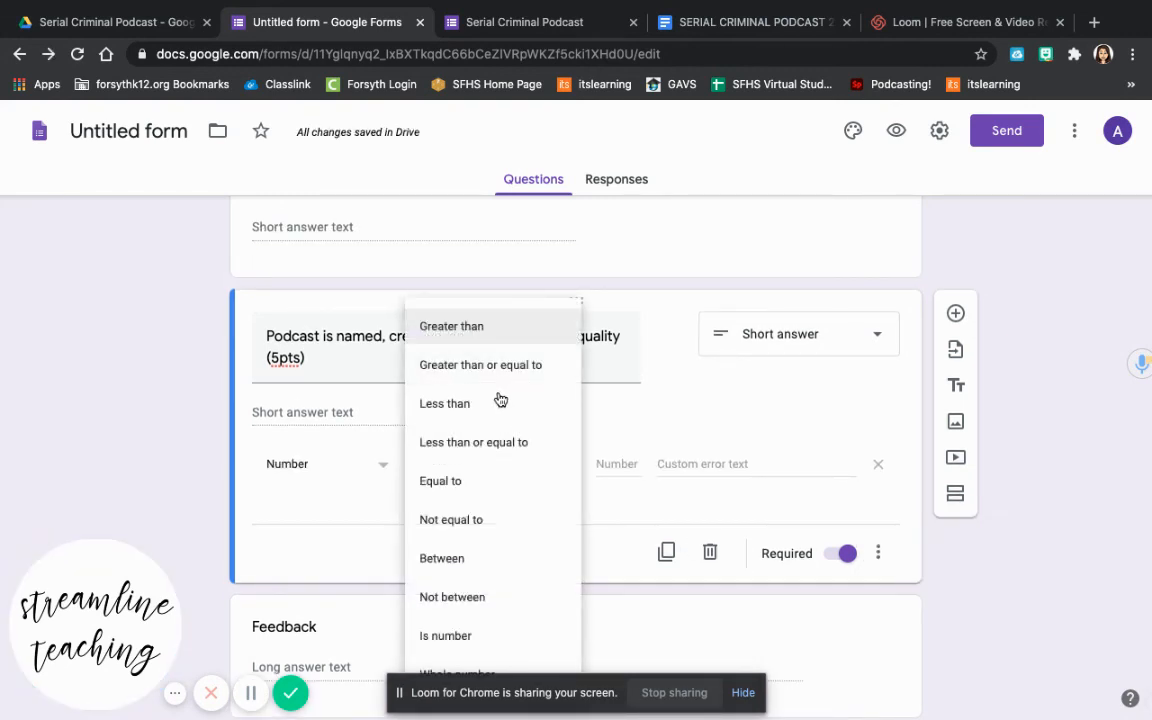
pyautogui.click(522, 446)
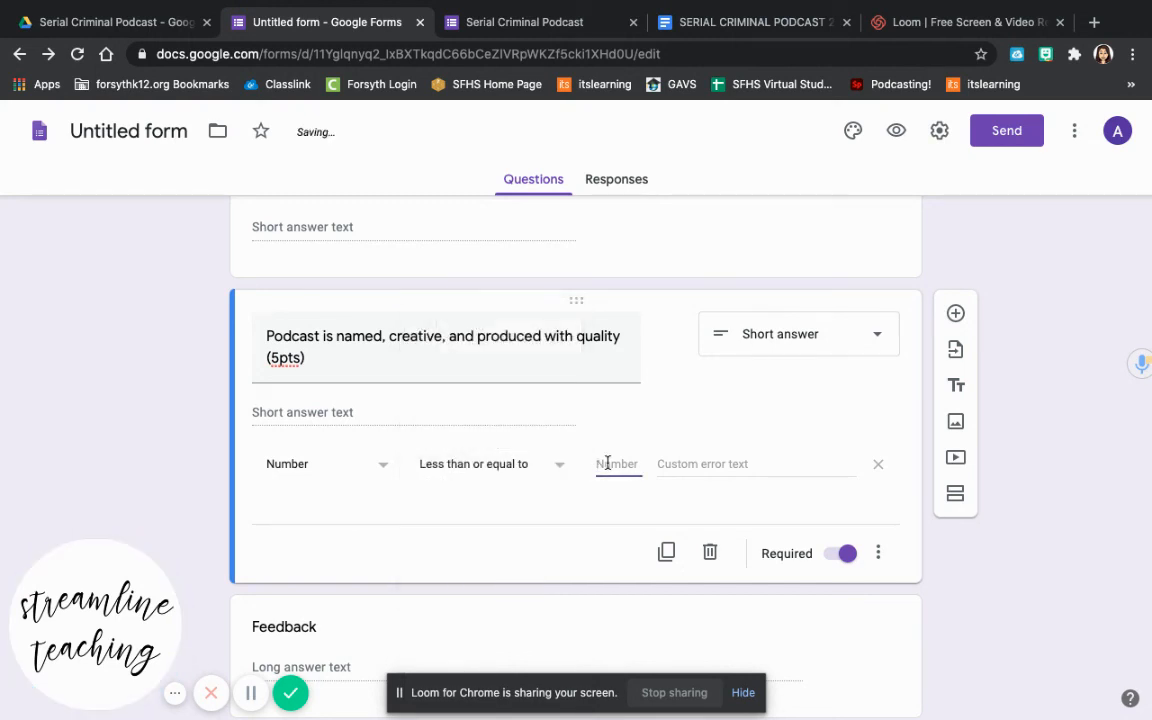
pyautogui.write('5')
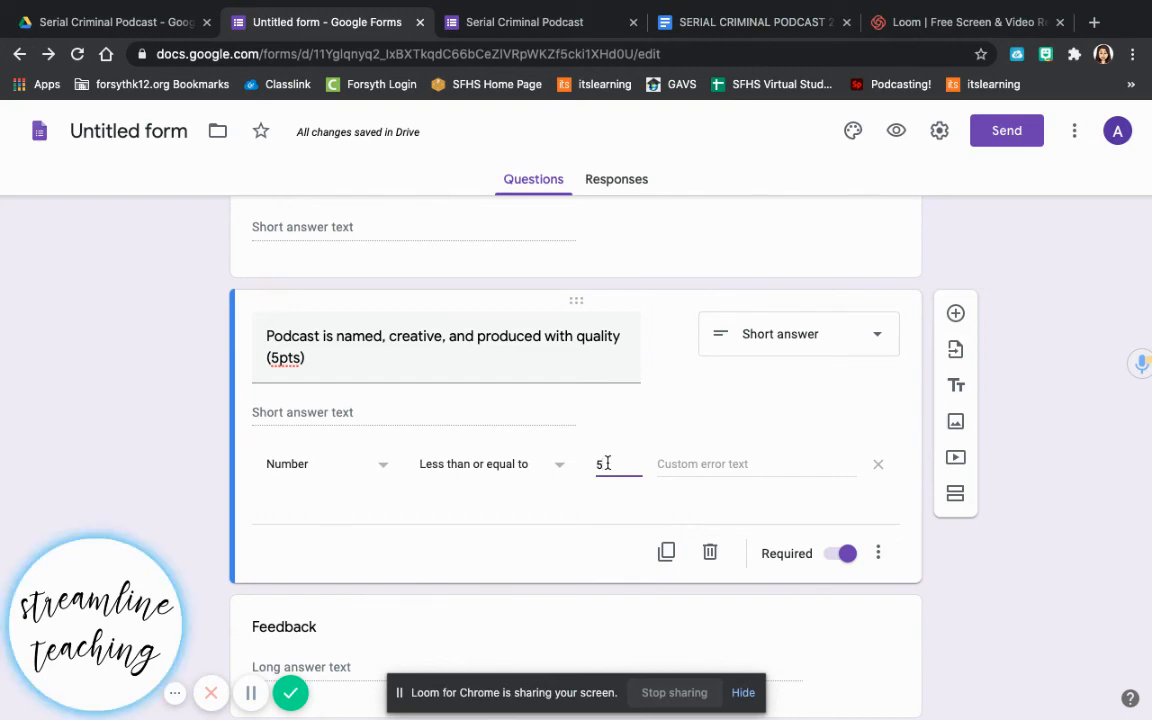
# Return to the form preview and enter "kddl;d" as sample text in the final Feedback answer.
pyautogui.click(514, 22)
pyautogui.scroll(6, 491, 327)
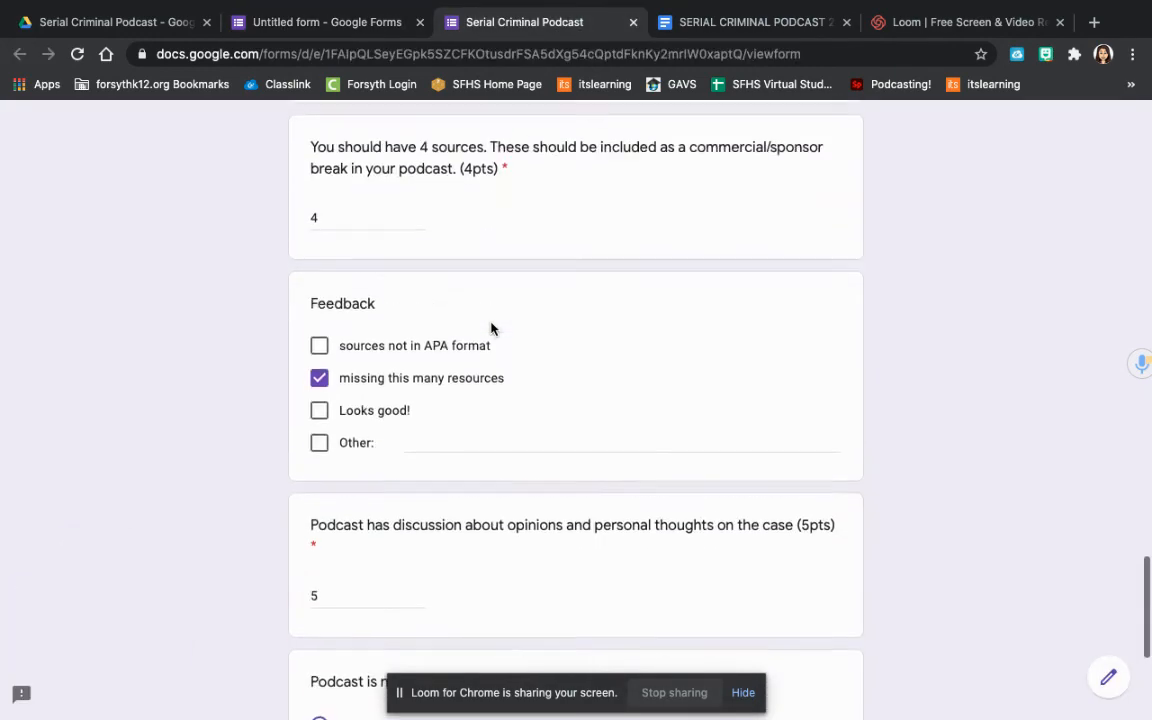
pyautogui.scroll(-3, 457, 301)
pyautogui.scroll(-4, 457, 301)
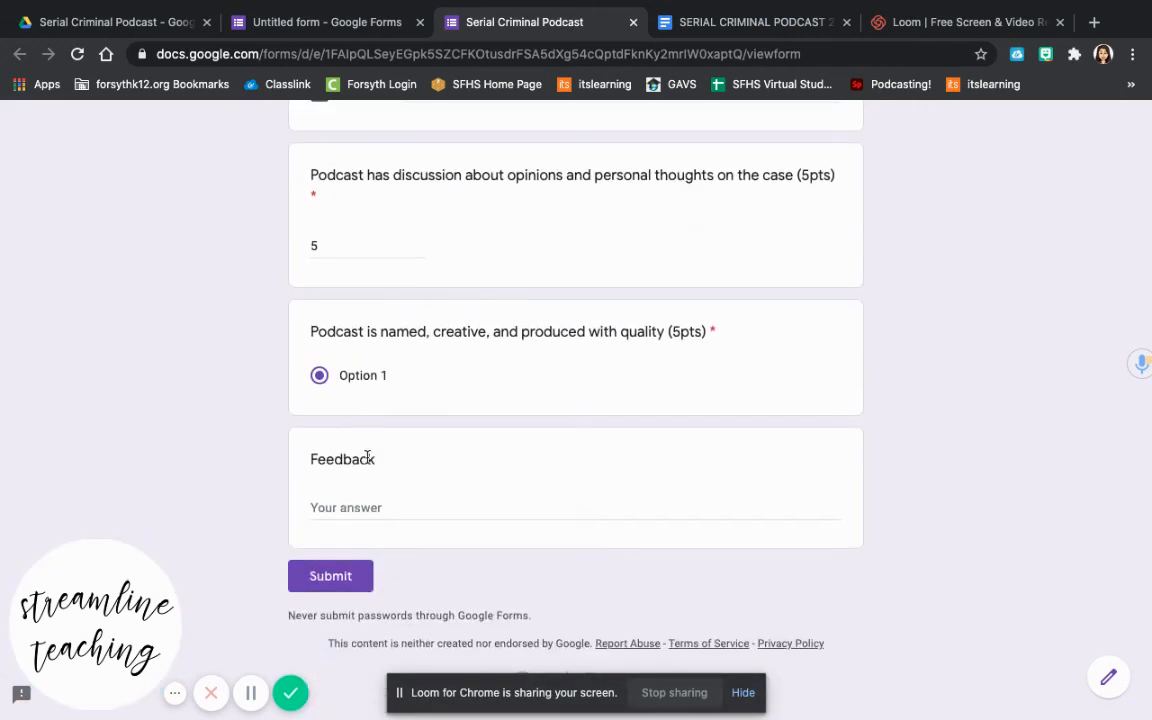
pyautogui.click(352, 507)
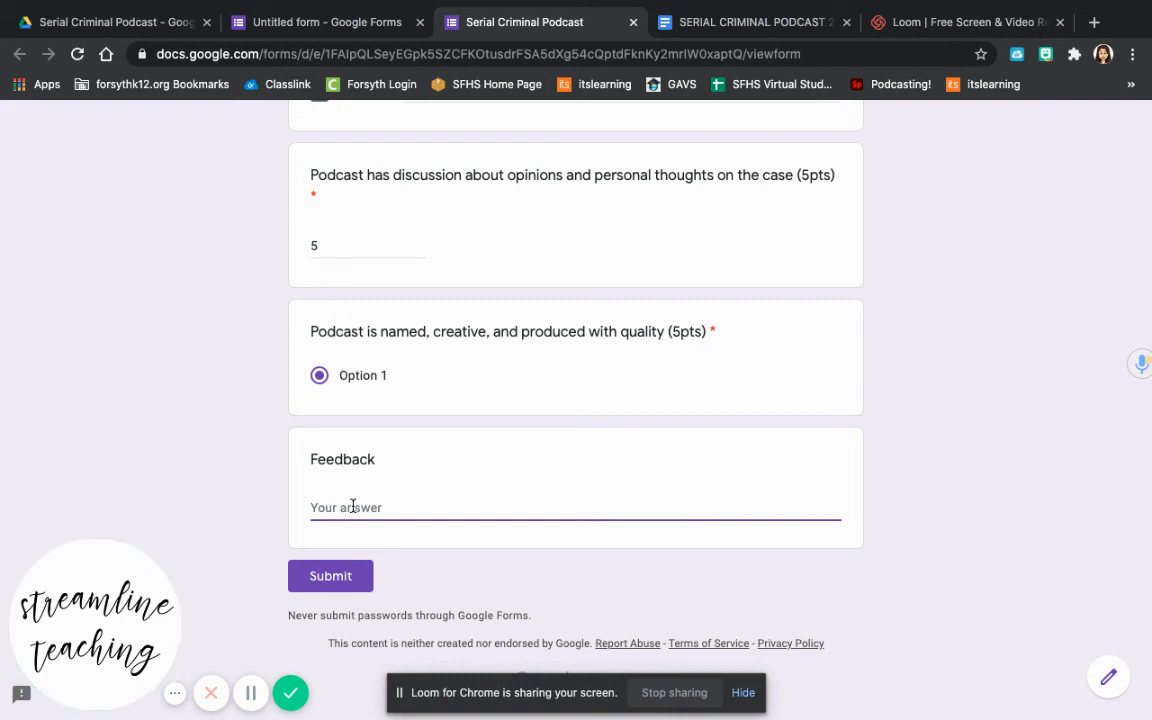
pyautogui.write('kddl;d')
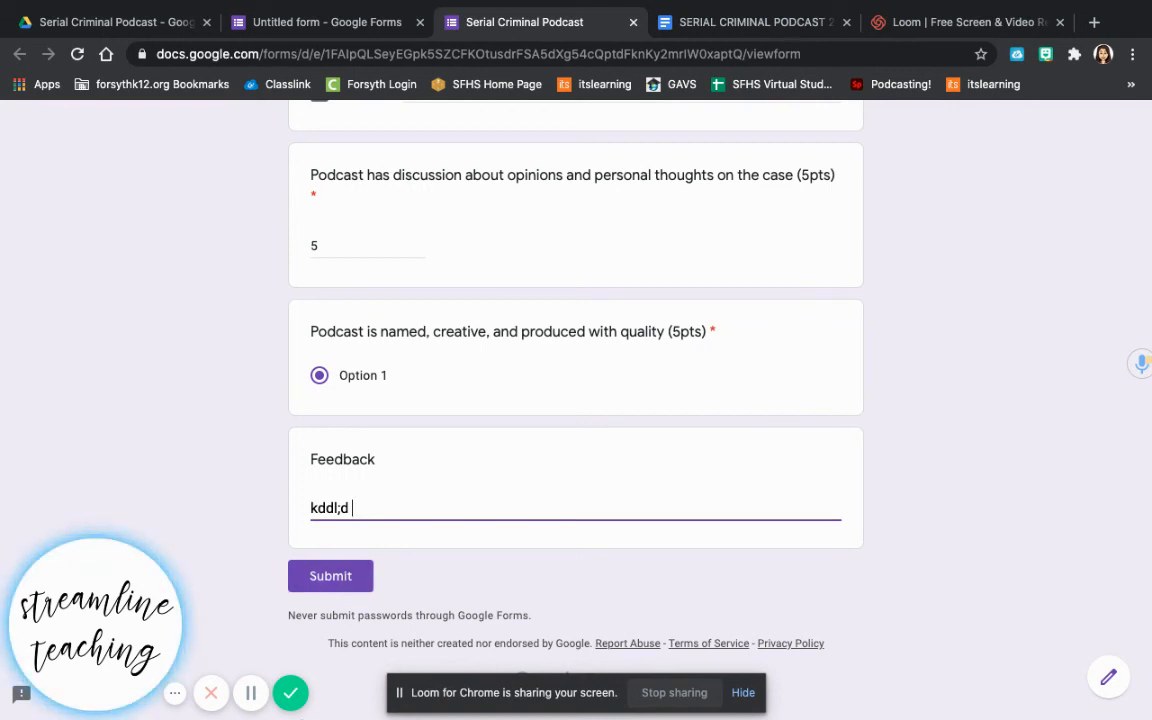
pyautogui.scroll(10, 380, 268)
pyautogui.scroll(-10, 380, 268)
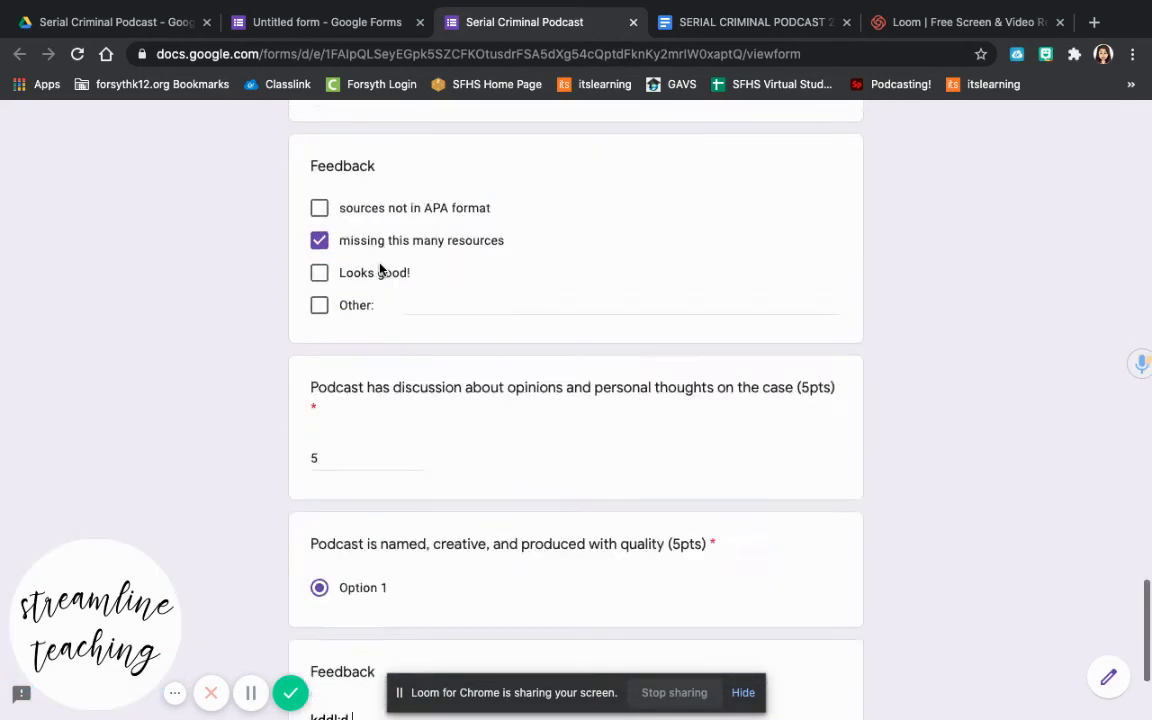